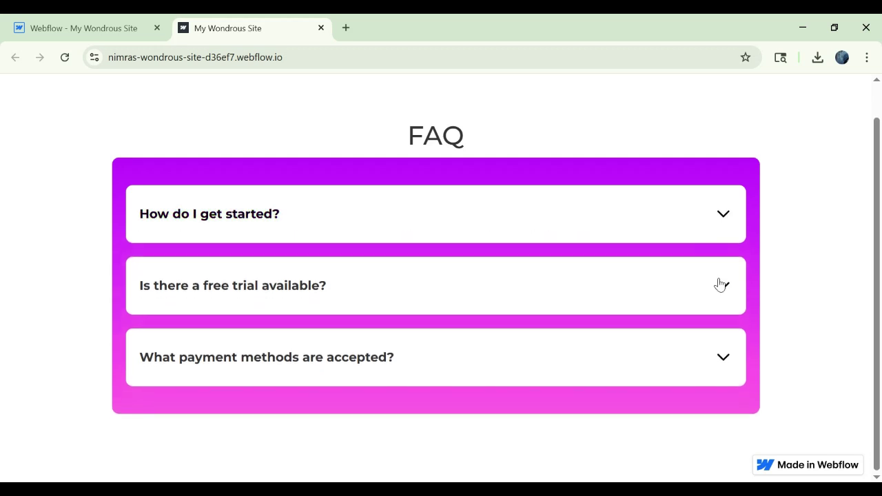
Step: Preview the finished accordion by expanding and collapsing the free trial and payment methods questions
{"action": "left_click", "coordinate": [721, 287]}
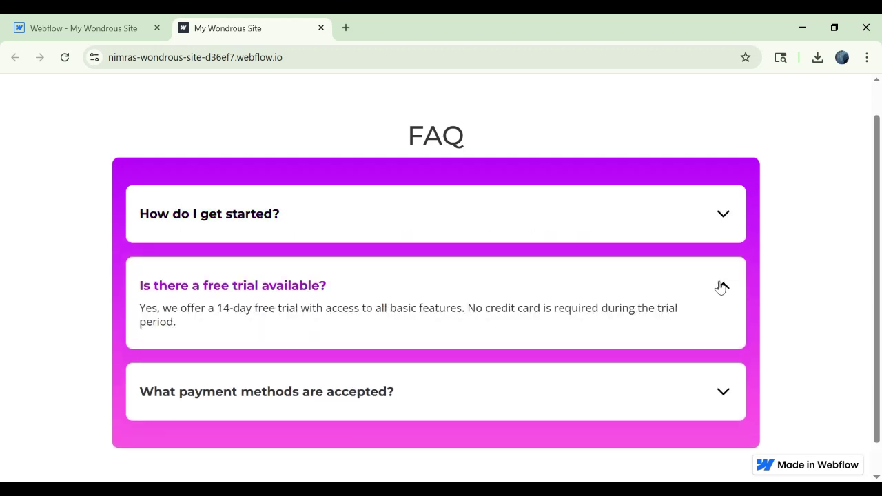
{"action": "left_click", "coordinate": [711, 398]}
{"action": "left_click", "coordinate": [711, 396]}
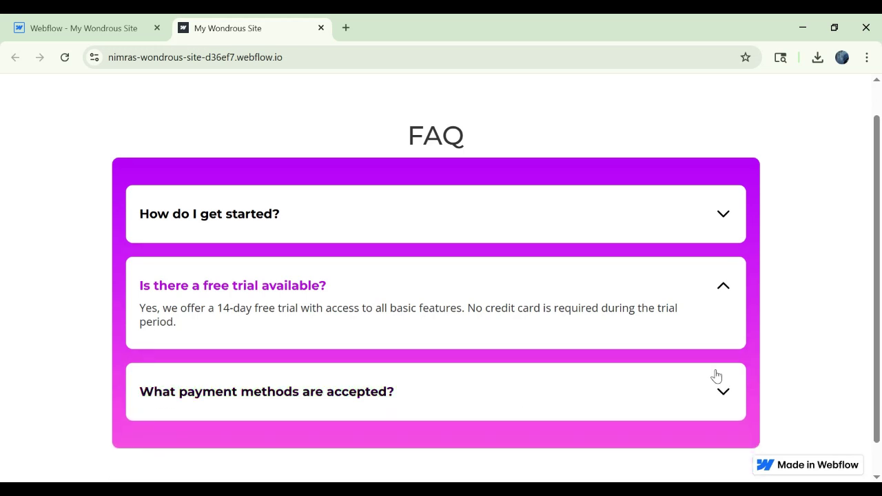
{"action": "left_click", "coordinate": [726, 295]}
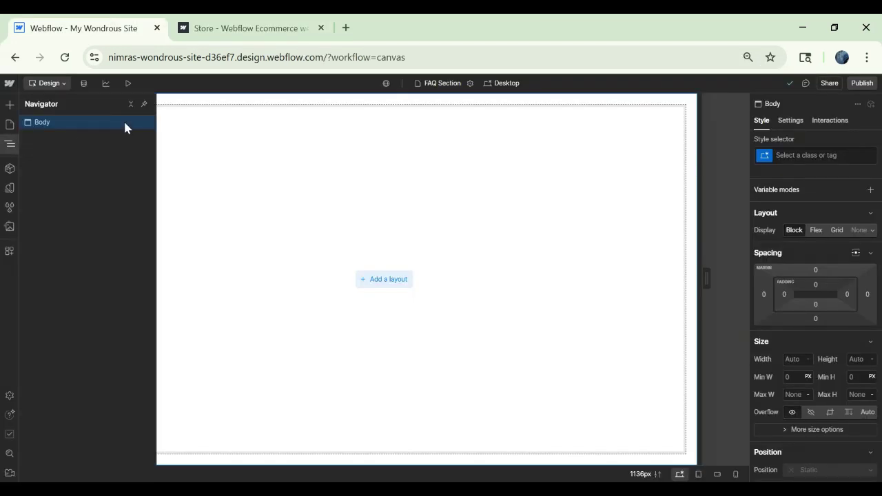
Step: Insert a Section into the page and give it the new class FAQ Section
{"action": "key", "text": "ctrl+k"}
{"action": "type", "text": "sec"}
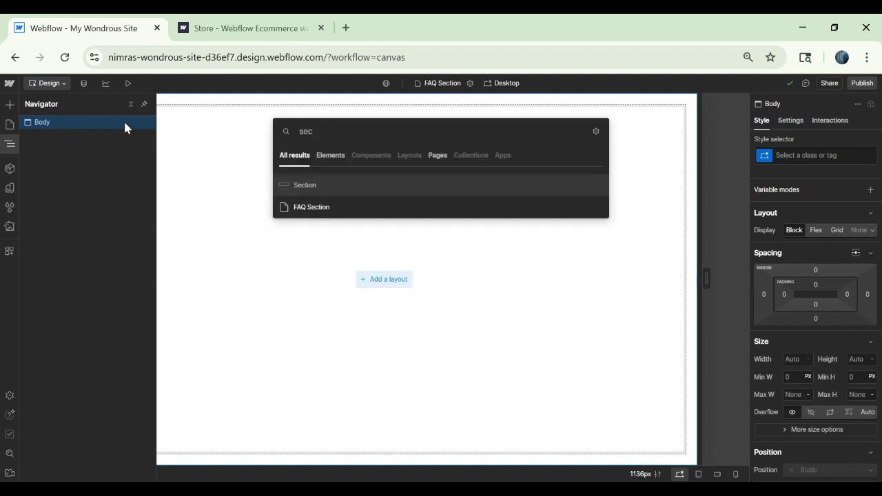
{"action": "key", "text": "Return"}
{"action": "left_click", "coordinate": [834, 152]}
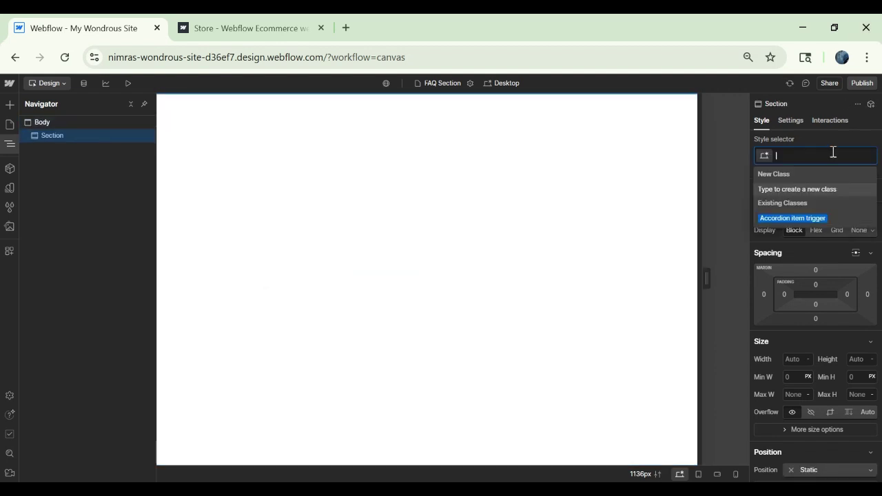
{"action": "type", "text": "FAQ Secti"}
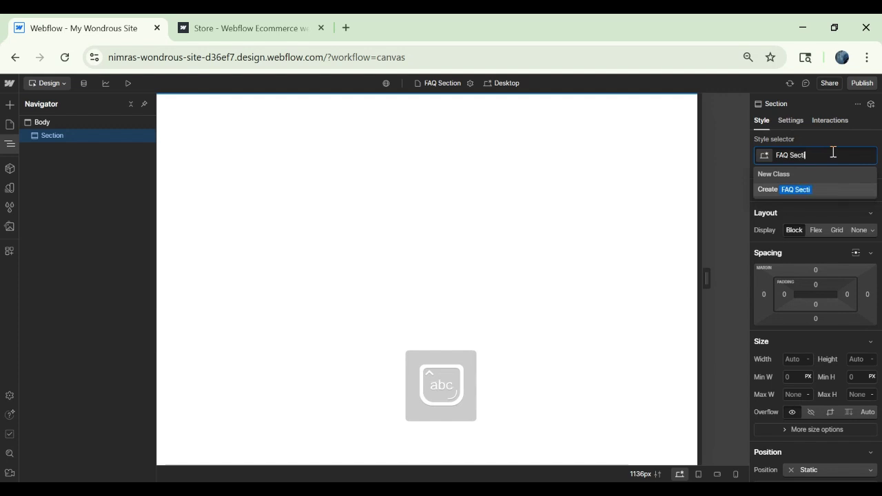
{"action": "type", "text": "on"}
{"action": "key", "text": "Return"}
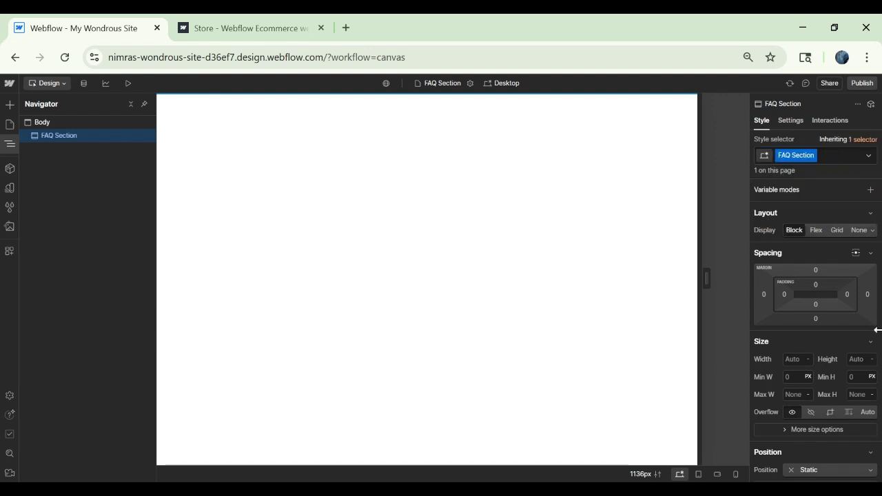
Step: Pad the FAQ Section 100 px on top, left, right and bottom
{"action": "left_click", "coordinate": [813, 280]}
{"action": "left_click", "coordinate": [799, 337]}
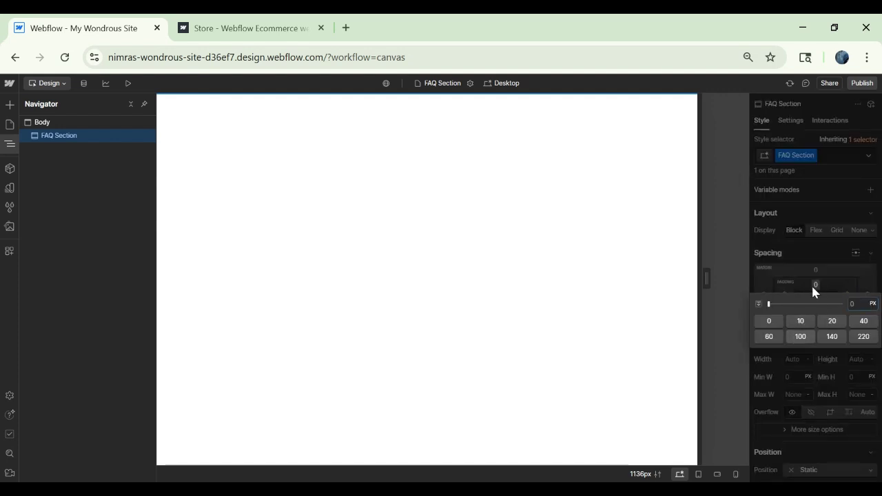
{"action": "left_click", "coordinate": [786, 293]}
{"action": "left_click", "coordinate": [801, 347]}
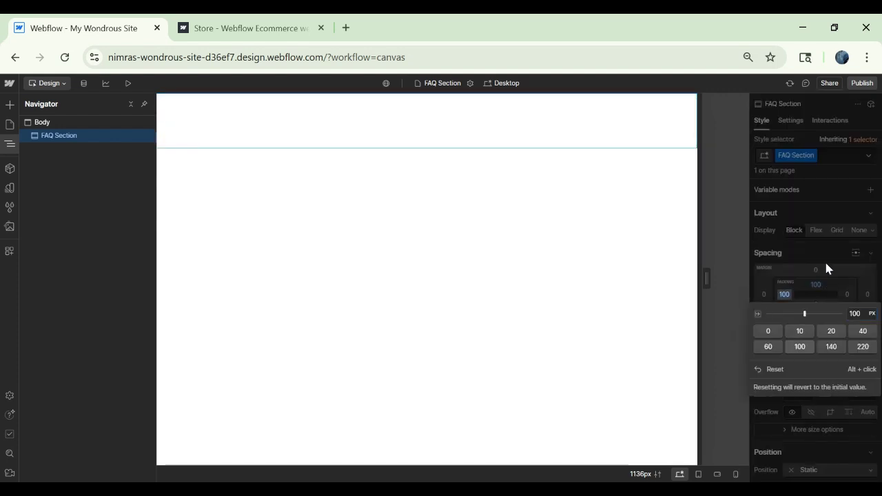
{"action": "left_click", "coordinate": [847, 292]}
{"action": "left_click", "coordinate": [794, 352]}
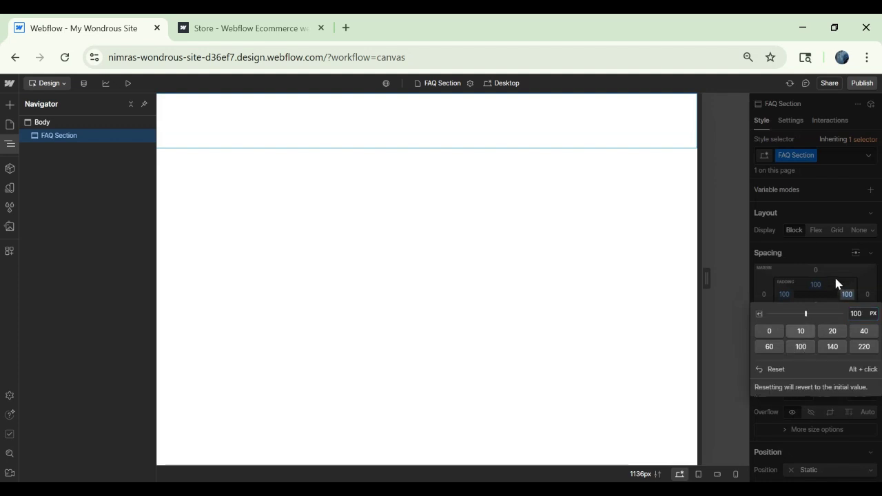
{"action": "left_click", "coordinate": [816, 306]}
{"action": "left_click", "coordinate": [802, 357]}
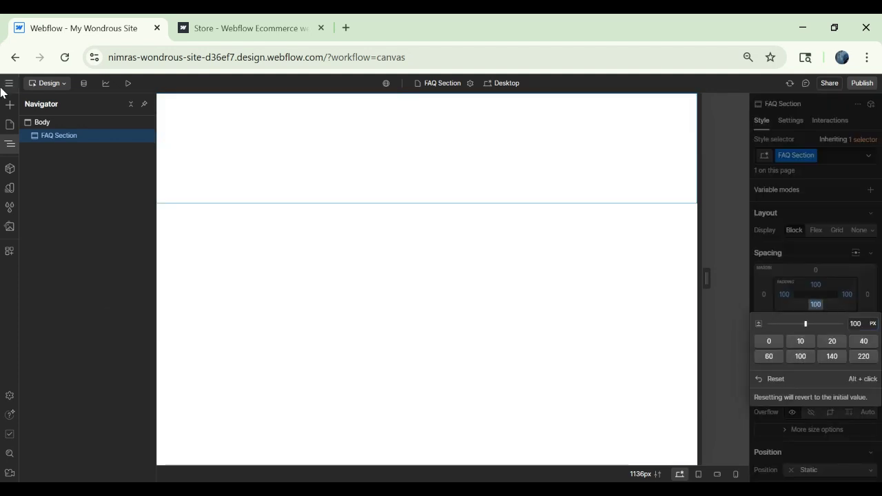
Step: Insert a Heading 1 into the FAQ Section and give it the new class Heading
{"action": "key", "text": "ctrl+k"}
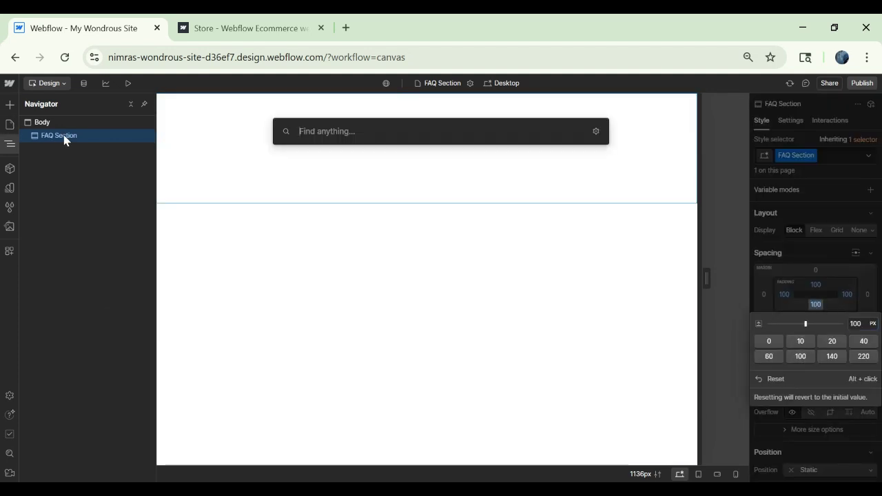
{"action": "type", "text": "head"}
{"action": "key", "text": "Return"}
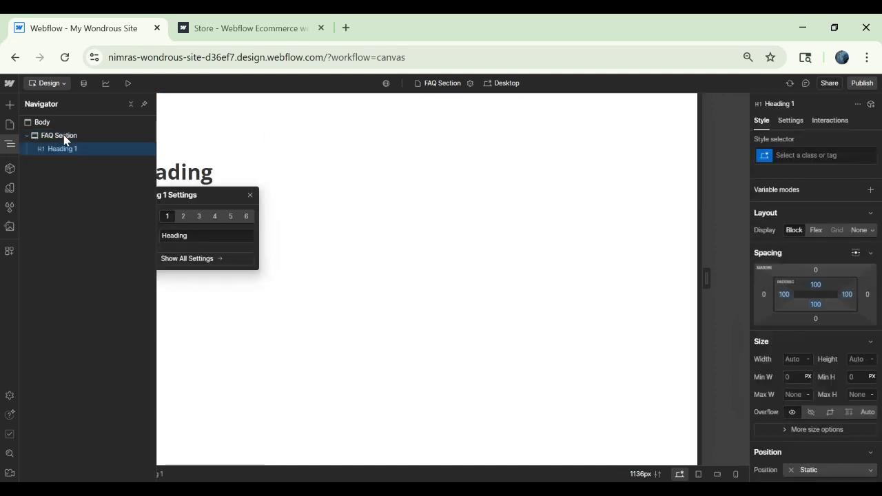
{"action": "left_click", "coordinate": [839, 158]}
{"action": "type", "text": "Heading"}
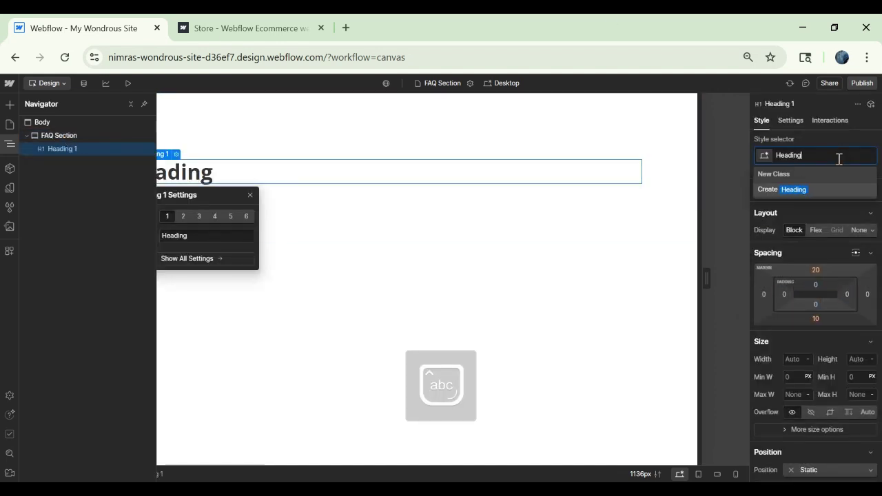
{"action": "key", "text": "Return"}
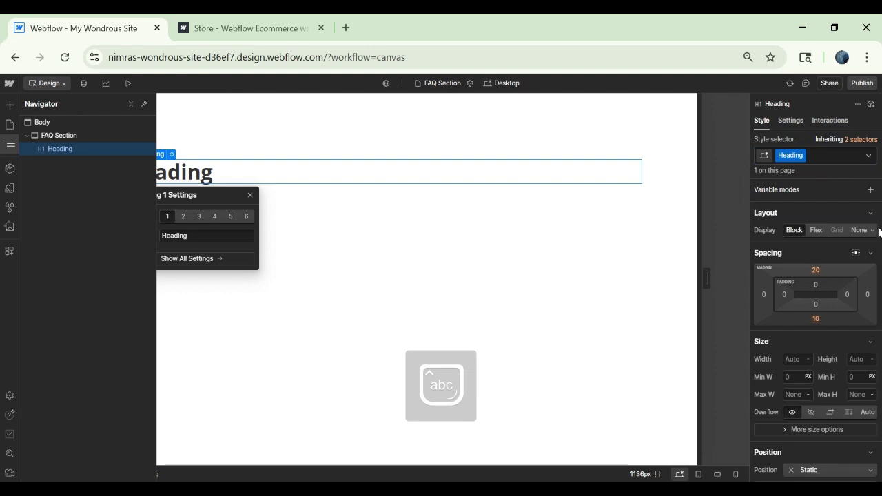
Step: Centre-align the heading and set its font to Montserrat, weight 500 Medium
{"action": "scroll", "coordinate": [881, 286], "scroll_direction": "down", "scroll_amount": 3}
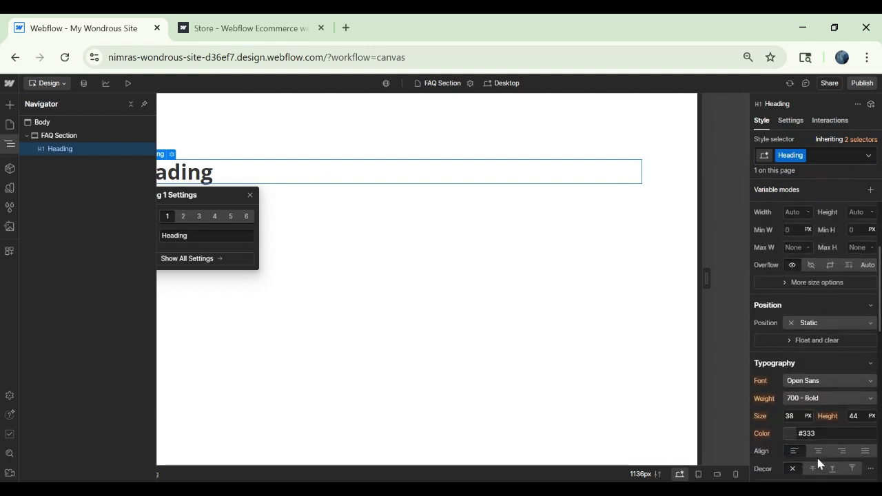
{"action": "left_click", "coordinate": [820, 451]}
{"action": "scroll", "coordinate": [834, 359], "scroll_direction": "down", "scroll_amount": 2}
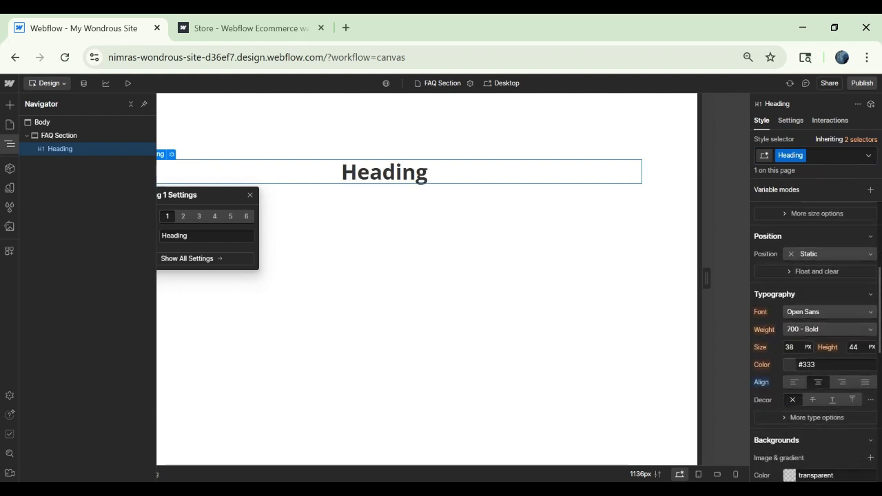
{"action": "left_click", "coordinate": [829, 300]}
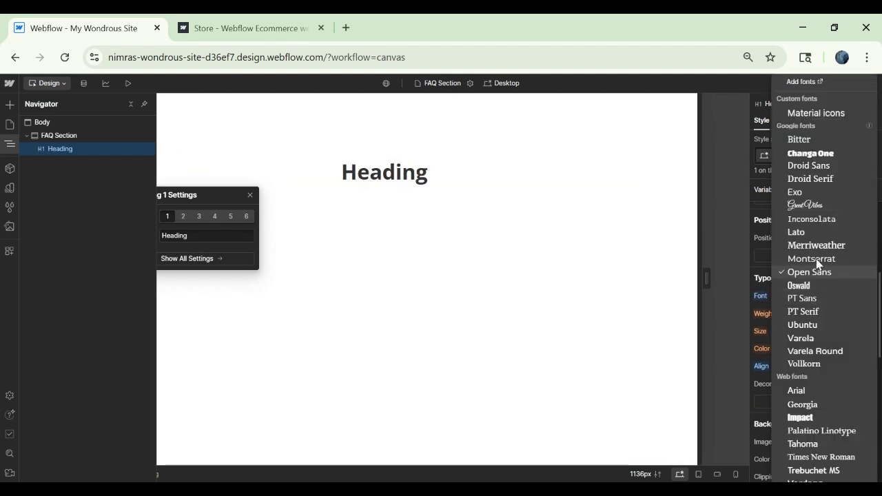
{"action": "left_click", "coordinate": [818, 264]}
{"action": "left_click", "coordinate": [812, 315]}
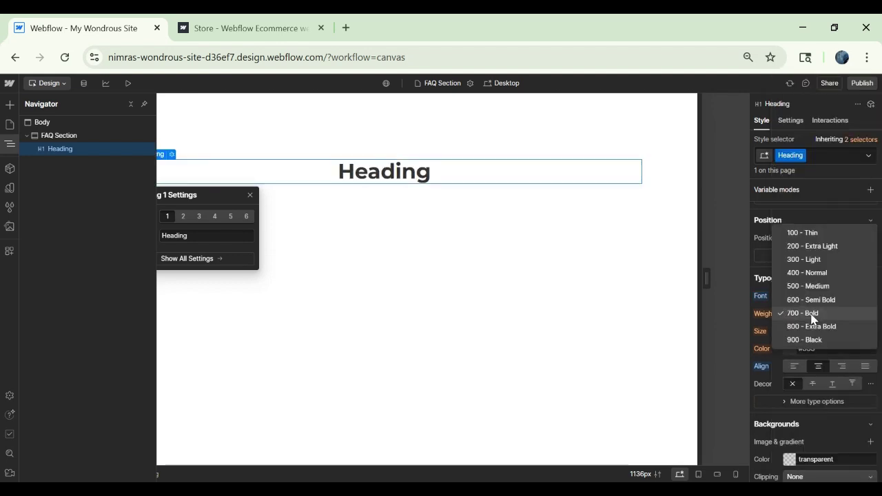
{"action": "left_click", "coordinate": [808, 286]}
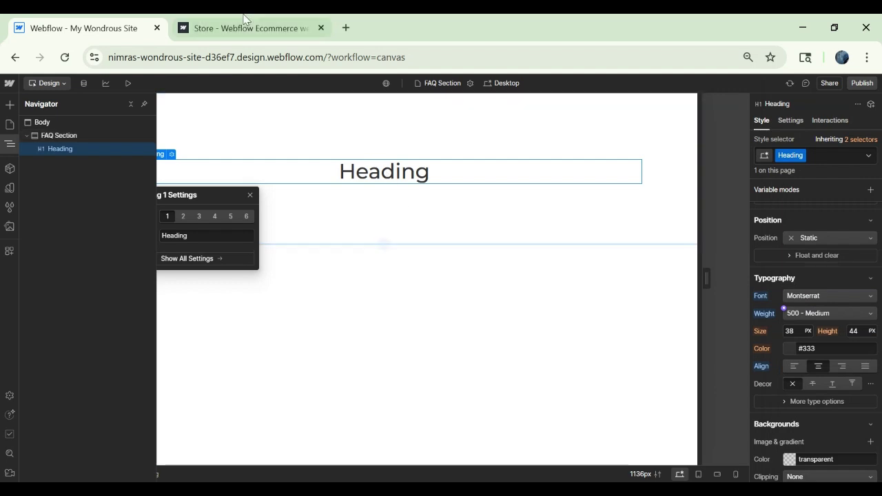
Step: On the published reference FAQ page, select the FAQ title
{"action": "left_click", "coordinate": [300, 34]}
{"action": "left_click_drag", "start_coordinate": [413, 139], "coordinate": [476, 146]}
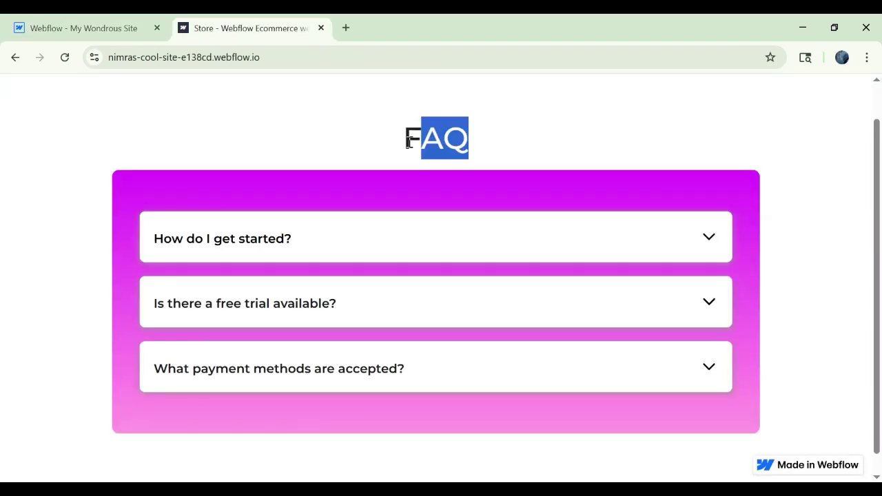
{"action": "left_click_drag", "start_coordinate": [407, 142], "coordinate": [480, 160]}
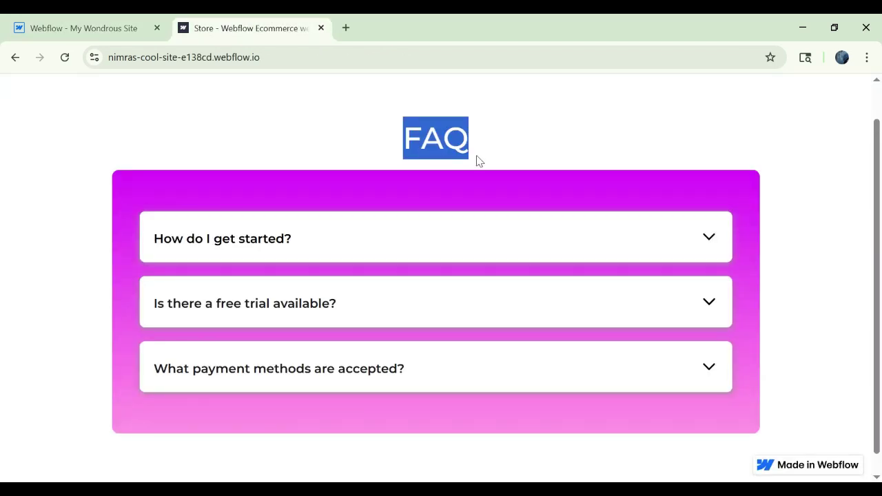
Step: Back in the Designer, replace the heading text 'Heading' with 'FAQ'
{"action": "left_click", "coordinate": [72, 22]}
{"action": "left_click", "coordinate": [394, 177]}
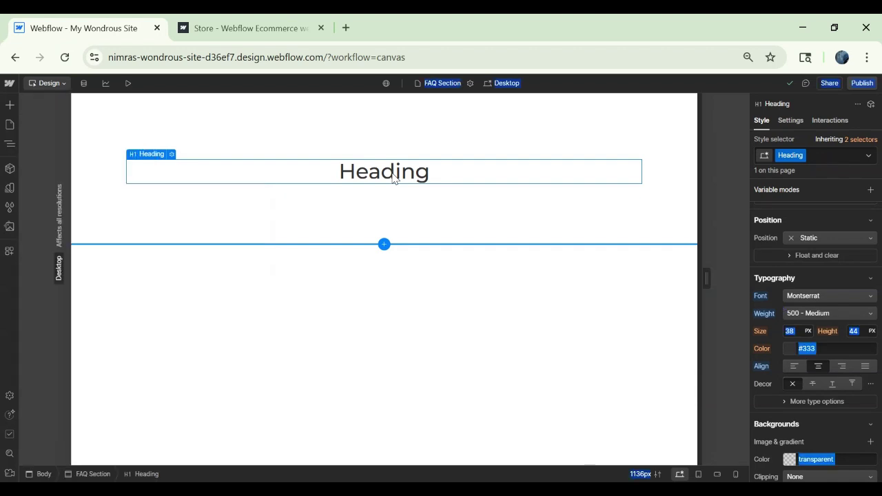
{"action": "double_click", "coordinate": [392, 173]}
{"action": "double_click", "coordinate": [392, 173]}
{"action": "type", "text": "FAQ"}
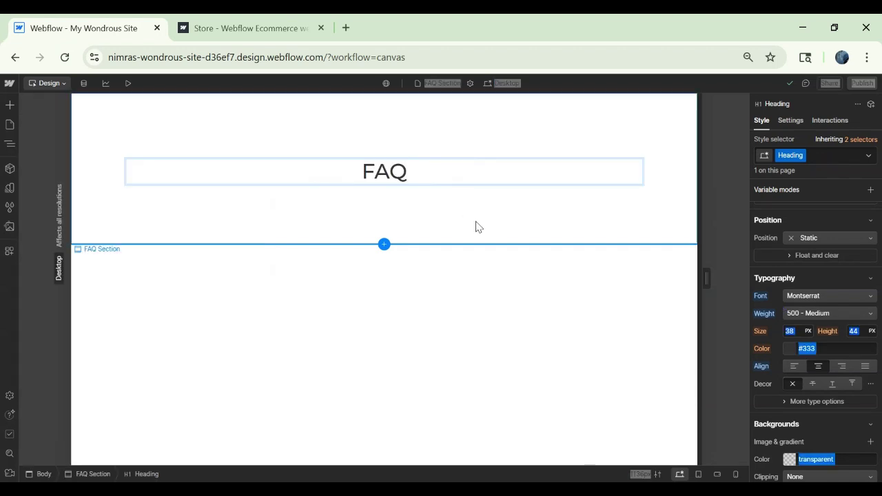
{"action": "left_click", "coordinate": [406, 222]}
{"action": "left_click", "coordinate": [351, 87]}
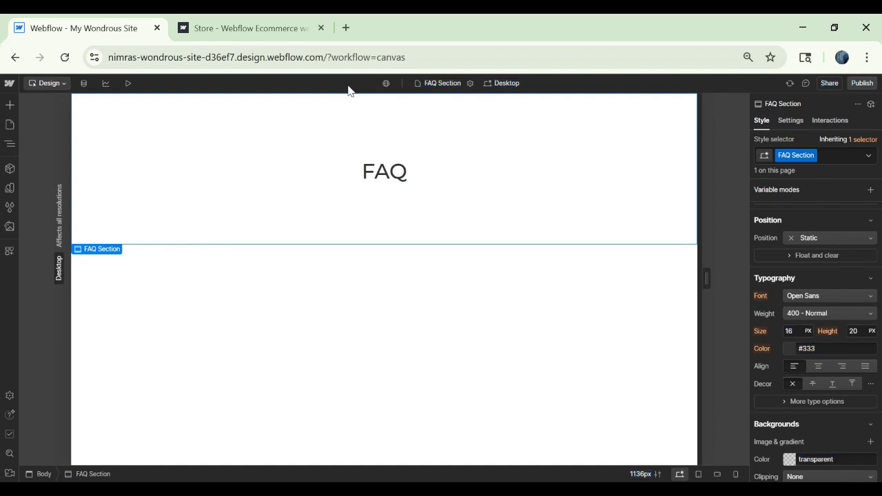
{"action": "left_click", "coordinate": [15, 144]}
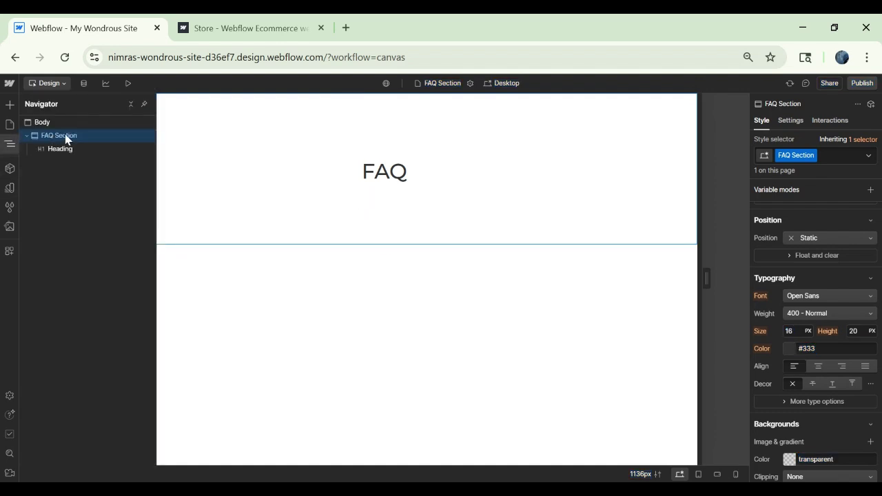
Step: Insert a Container into the FAQ Section and give it the new class Wrapper
{"action": "key", "text": "ctrl+k"}
{"action": "type", "text": "con"}
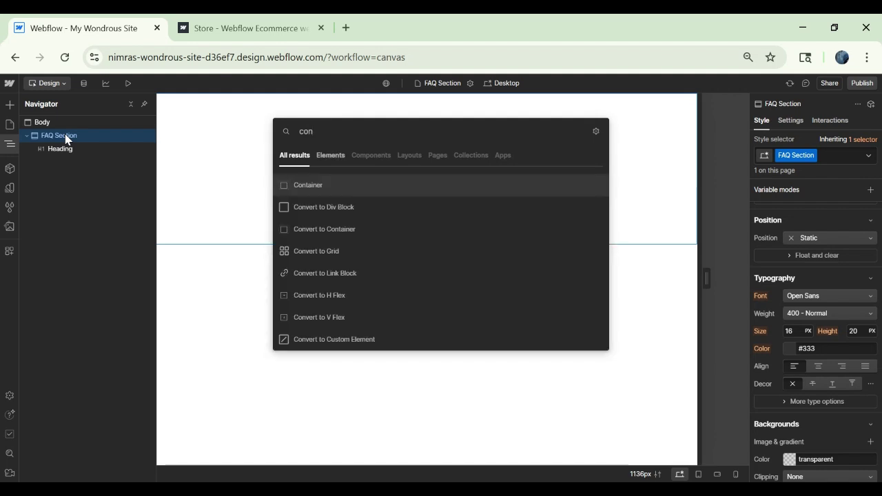
{"action": "key", "text": "Return"}
{"action": "left_click", "coordinate": [817, 155]}
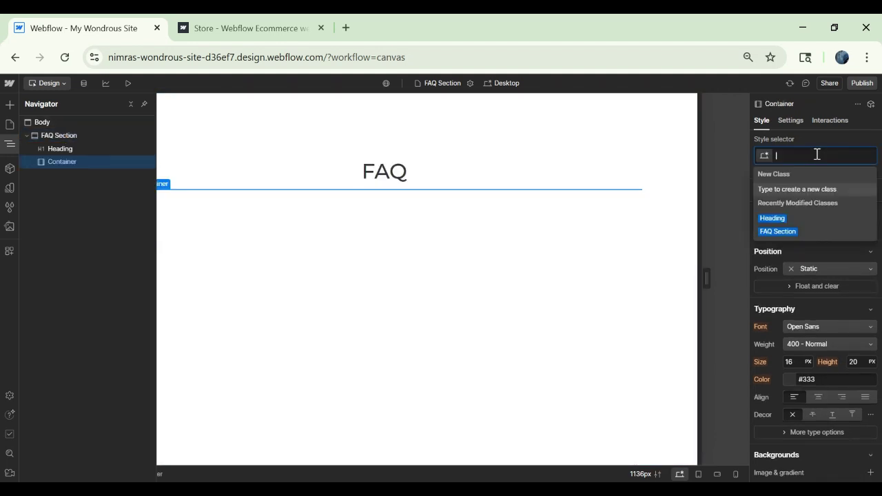
{"action": "type", "text": "Wra"}
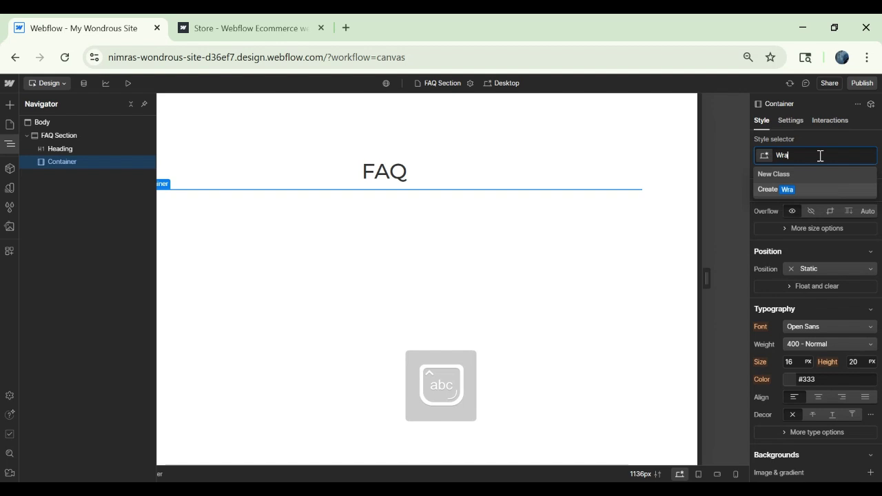
{"action": "type", "text": "pper"}
{"action": "key", "text": "Return"}
{"action": "key", "text": "Escape"}
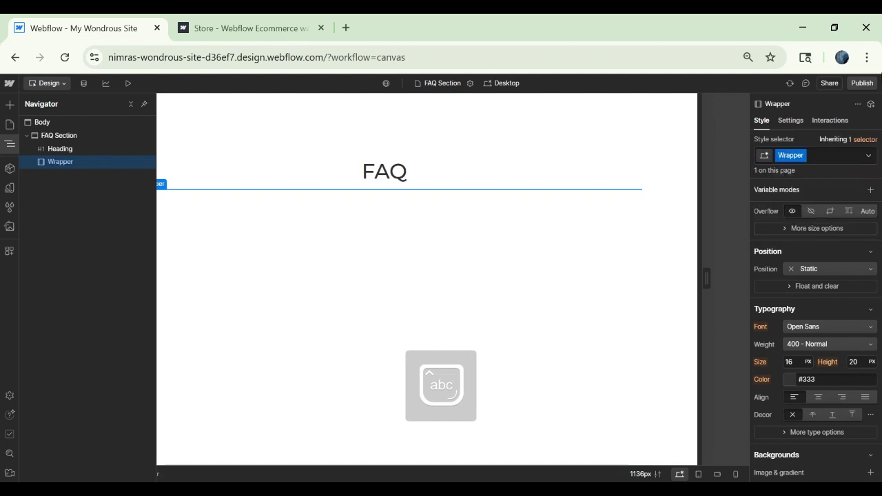
Step: Set the Wrapper's display to Flex with vertical direction
{"action": "scroll", "coordinate": [817, 310], "scroll_direction": "up", "scroll_amount": 4}
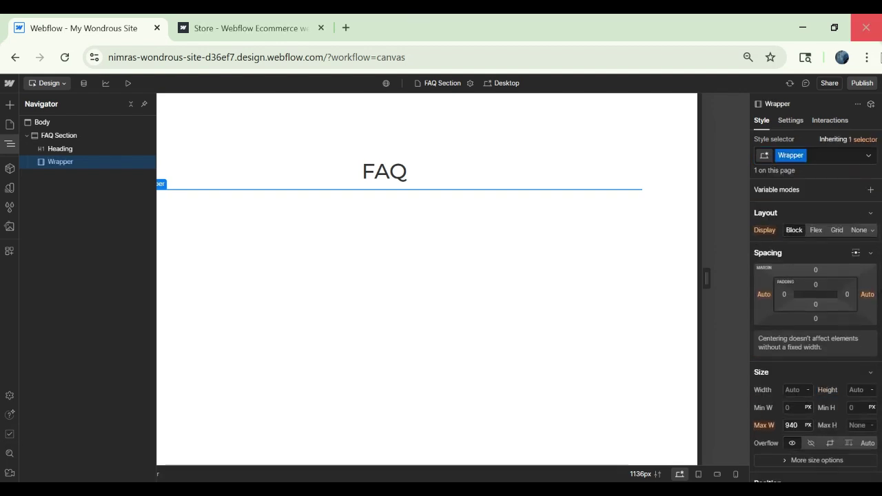
{"action": "left_click", "coordinate": [817, 231]}
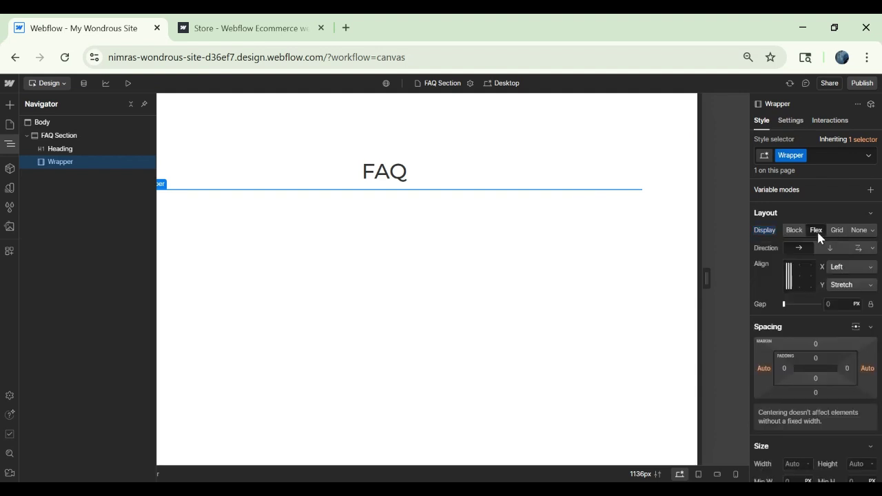
{"action": "left_click", "coordinate": [829, 248]}
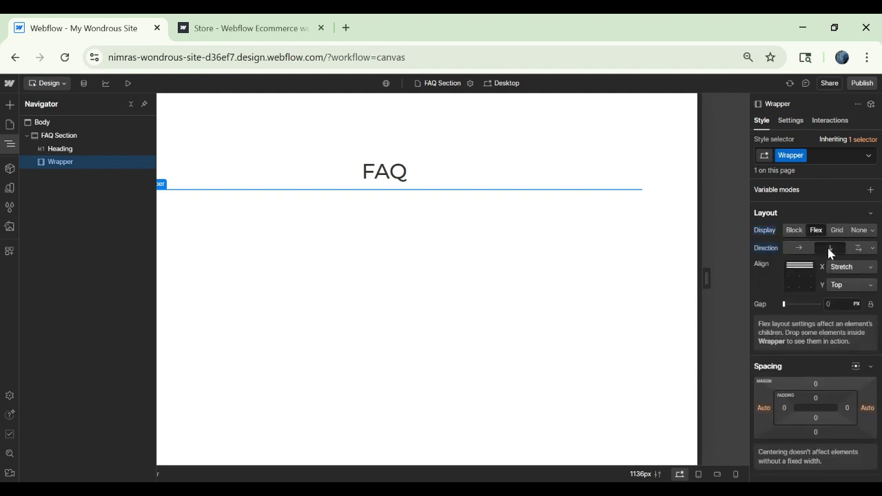
Step: Add a div block inside the Wrapper with the new class FAQ Item
{"action": "key", "text": "ctrl+k"}
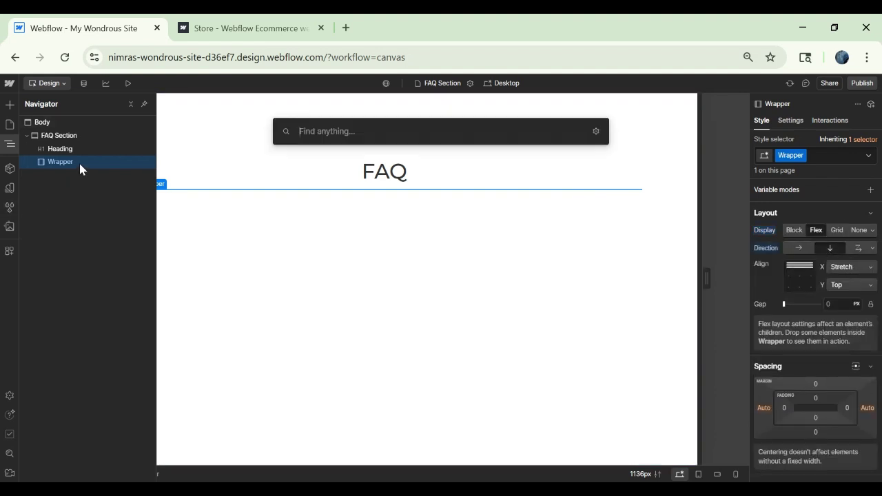
{"action": "type", "text": "div"}
{"action": "key", "text": "Return"}
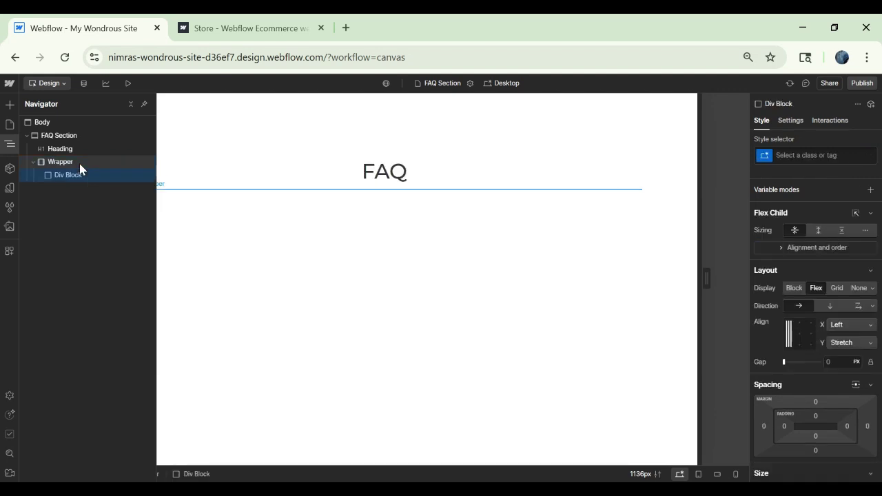
{"action": "left_click", "coordinate": [842, 156]}
{"action": "type", "text": "F"}
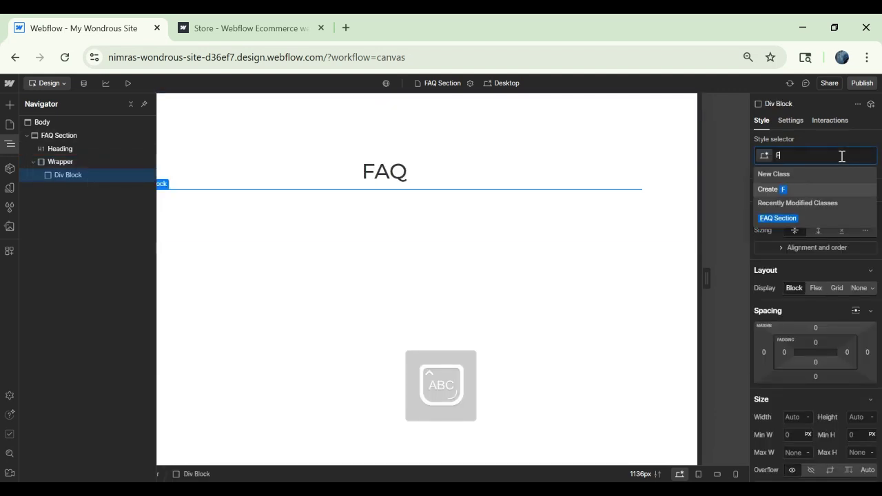
{"action": "type", "text": "AQ Item"}
{"action": "key", "text": "Return"}
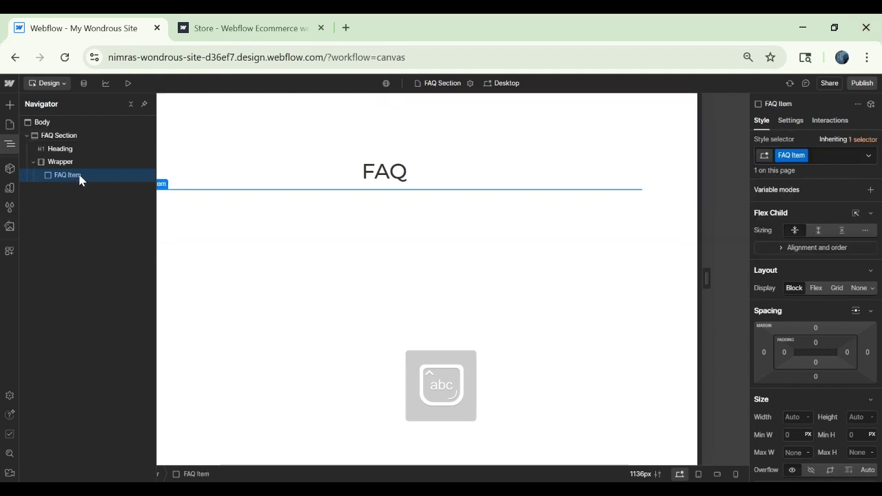
Step: Add a div block inside FAQ Item with the new class Question
{"action": "key", "text": "ctrl+k"}
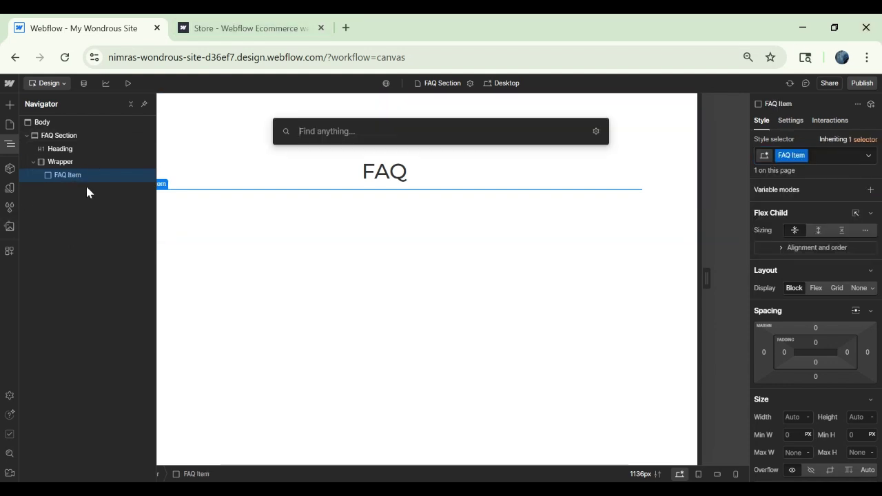
{"action": "type", "text": "div"}
{"action": "key", "text": "Return"}
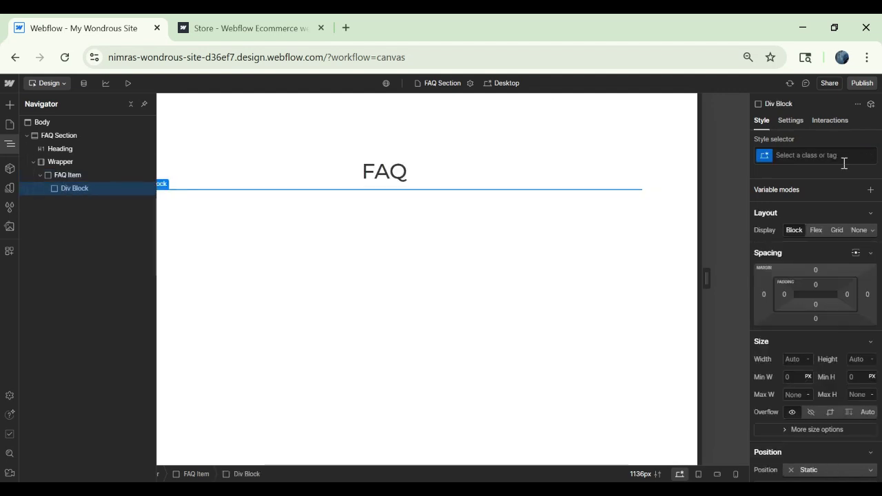
{"action": "left_click", "coordinate": [828, 156]}
{"action": "type", "text": "Que"}
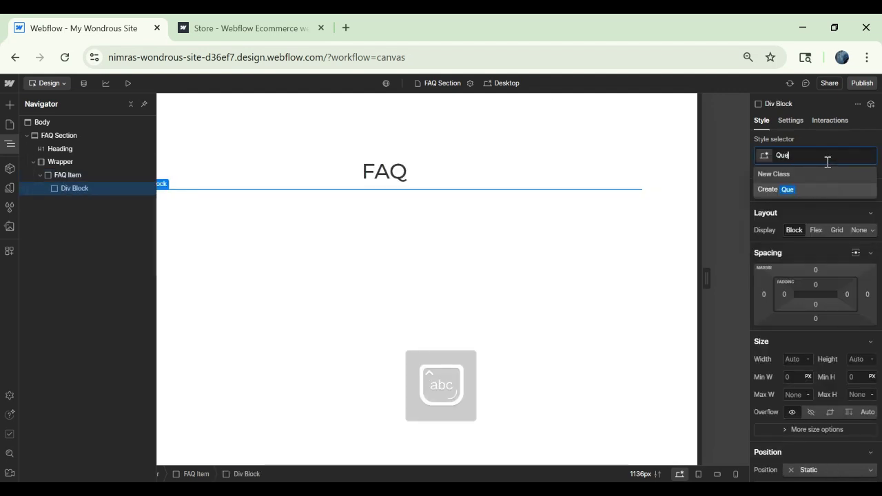
{"action": "type", "text": "stion"}
{"action": "key", "text": "Return"}
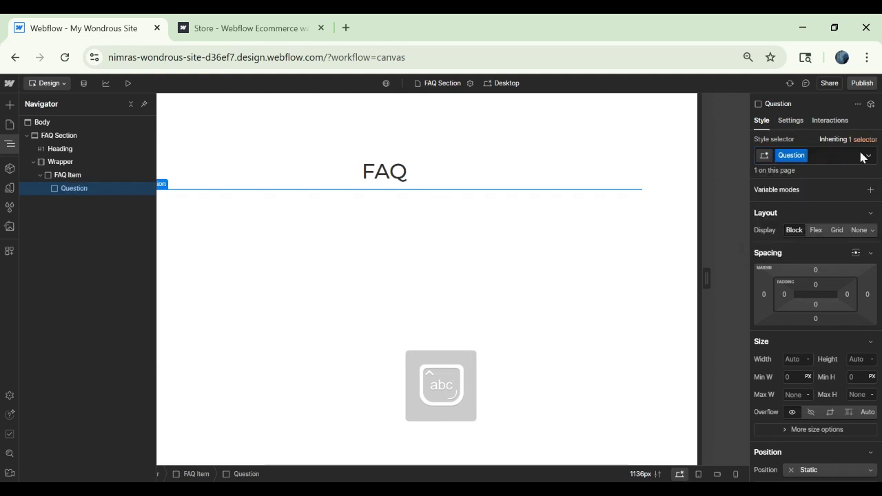
Step: Add a second div block inside FAQ Item with the new class Answer
{"action": "left_click", "coordinate": [86, 175]}
{"action": "key", "text": "ctrl+e"}
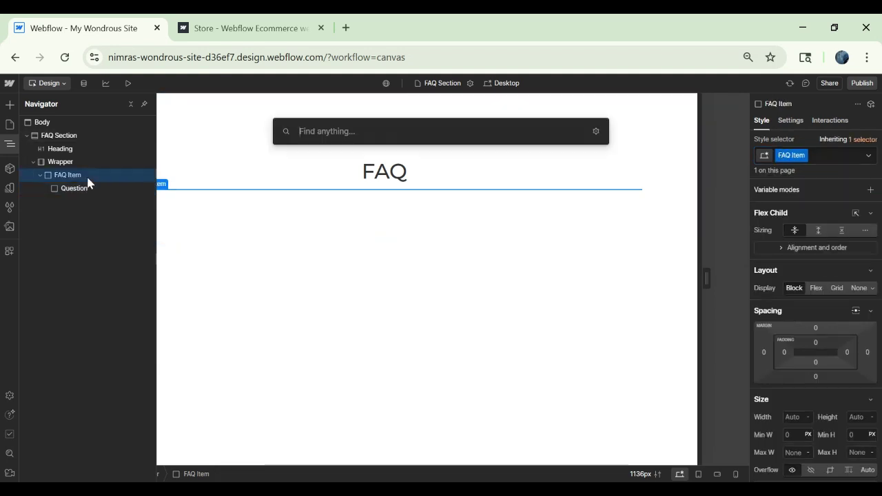
{"action": "type", "text": "div"}
{"action": "key", "text": "Return"}
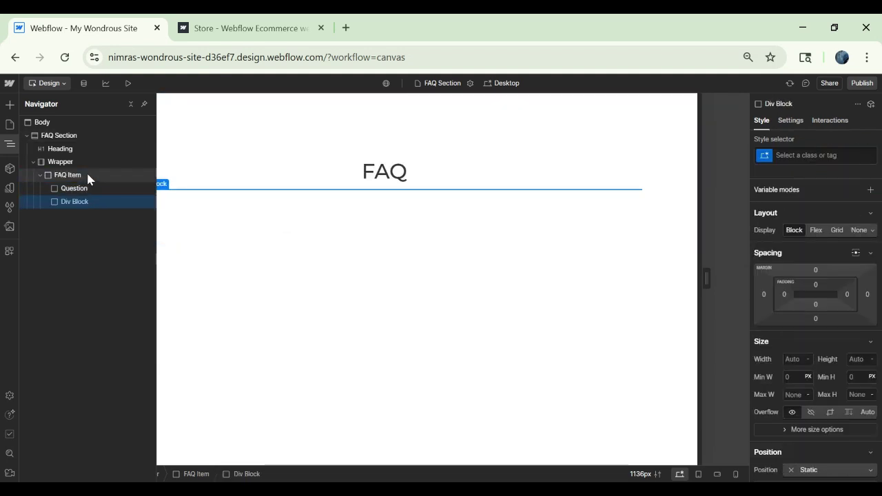
{"action": "left_click", "coordinate": [810, 157]}
{"action": "type", "text": "Answer"}
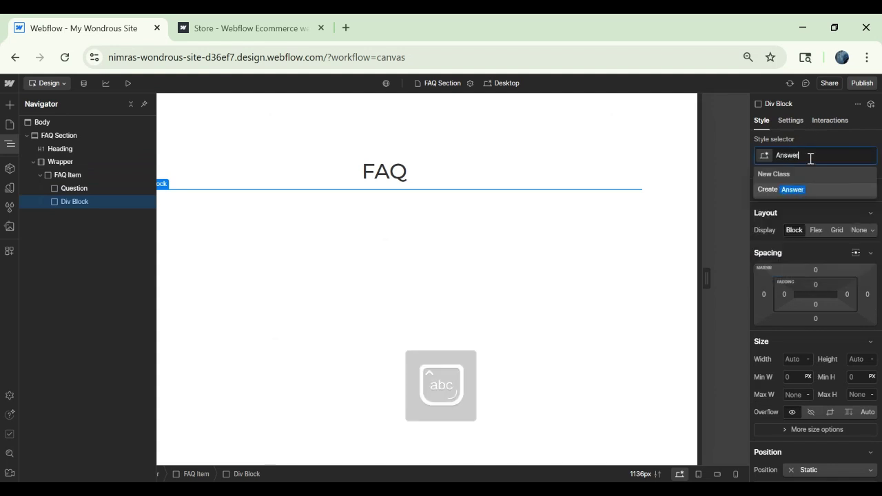
{"action": "key", "text": "Return"}
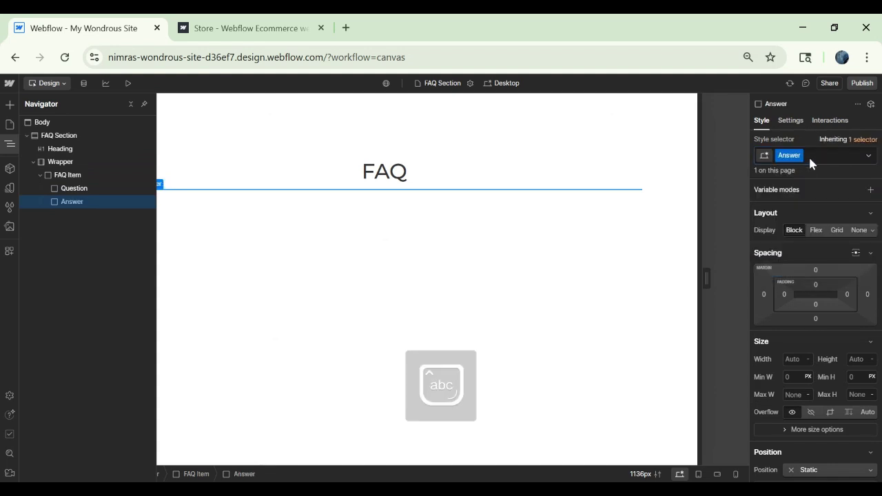
{"action": "left_click", "coordinate": [59, 190]}
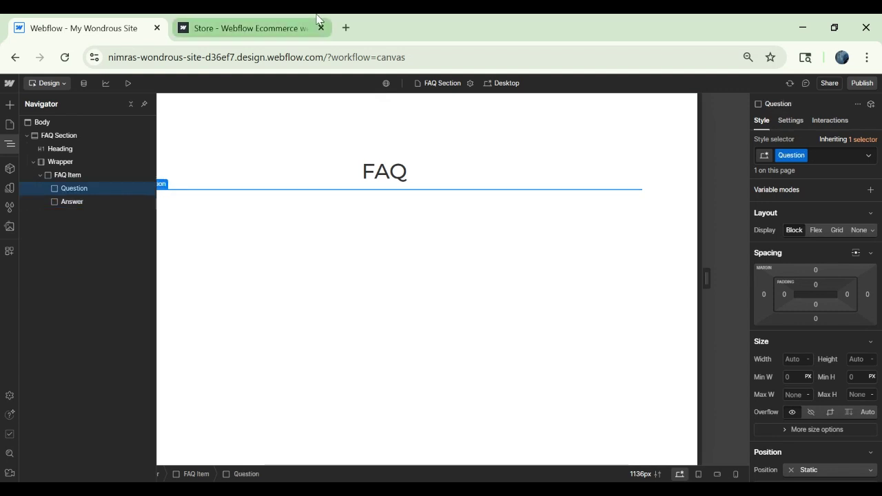
Step: Check the 'How do I get started?' question on the live page, then view LottieFiles dropdown results
{"action": "left_click", "coordinate": [251, 18]}
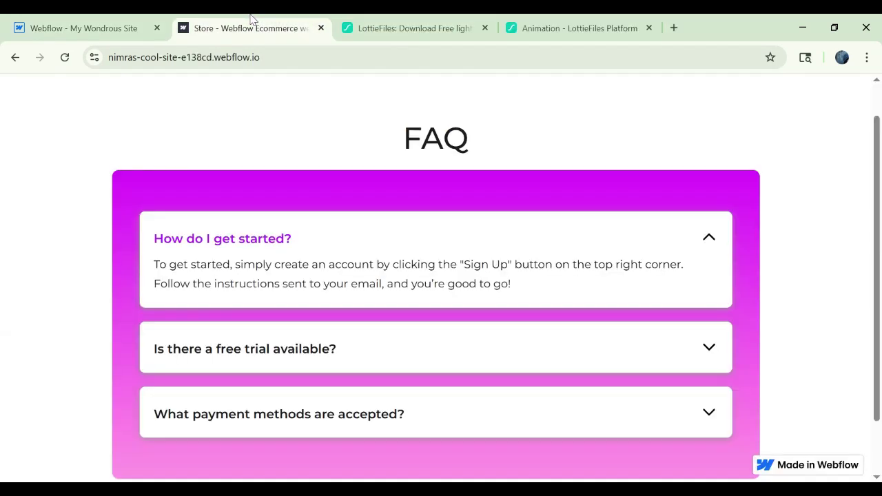
{"action": "left_click_drag", "start_coordinate": [154, 240], "coordinate": [304, 256]}
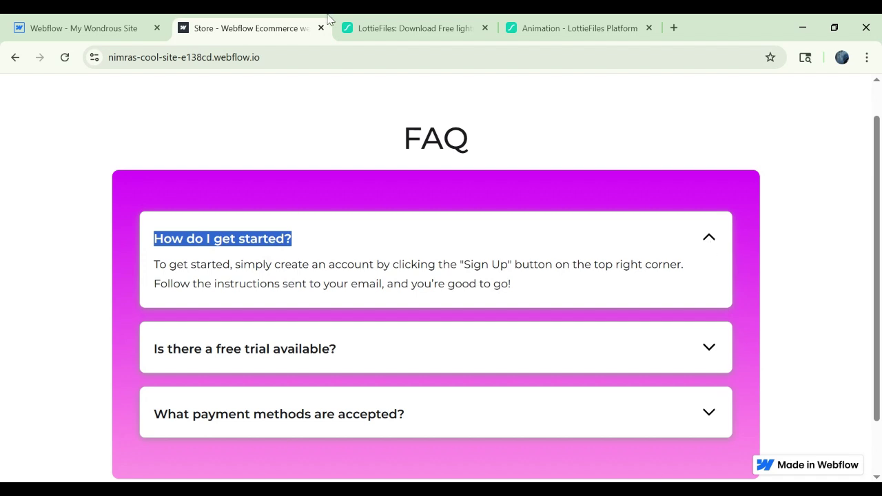
{"action": "left_click", "coordinate": [422, 18]}
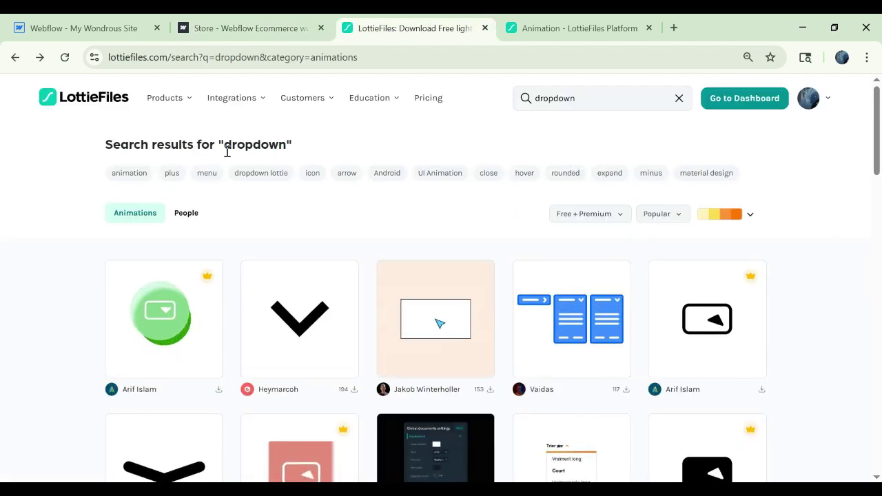
Step: Open the chevron arrow animation in LottieFiles and browse its download options to Lottie JSON
{"action": "double_click", "coordinate": [256, 144]}
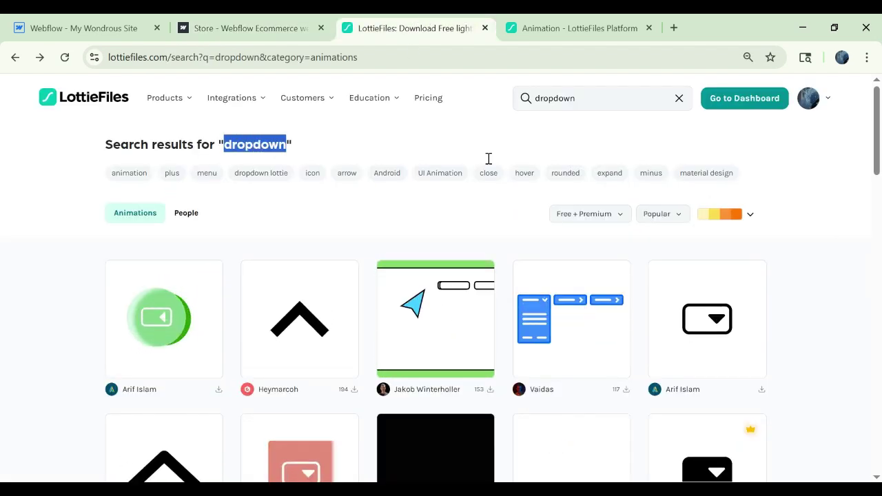
{"action": "double_click", "coordinate": [548, 97]}
{"action": "left_click_drag", "start_coordinate": [878, 150], "coordinate": [881, 192]}
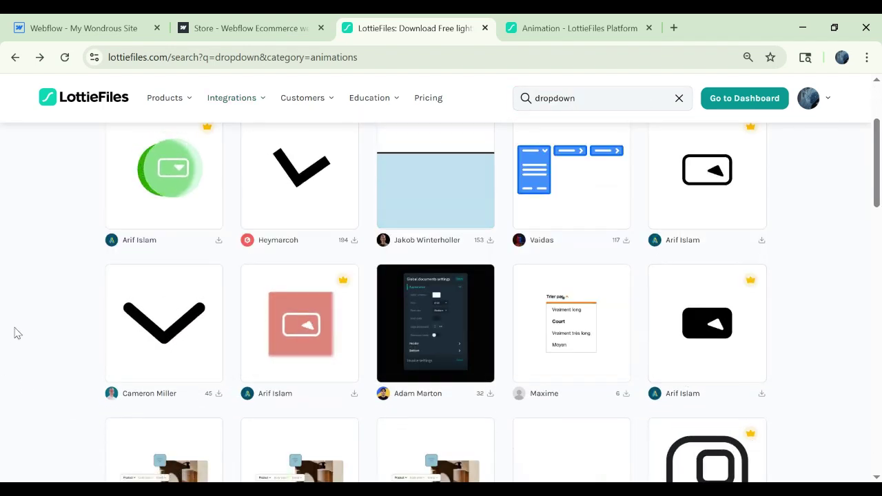
{"action": "left_click", "coordinate": [536, 16]}
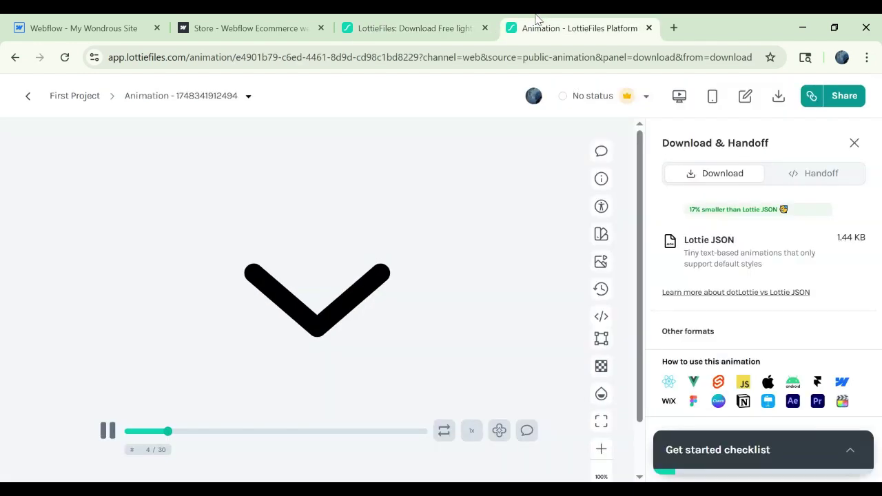
{"action": "mouse_move", "coordinate": [791, 261]}
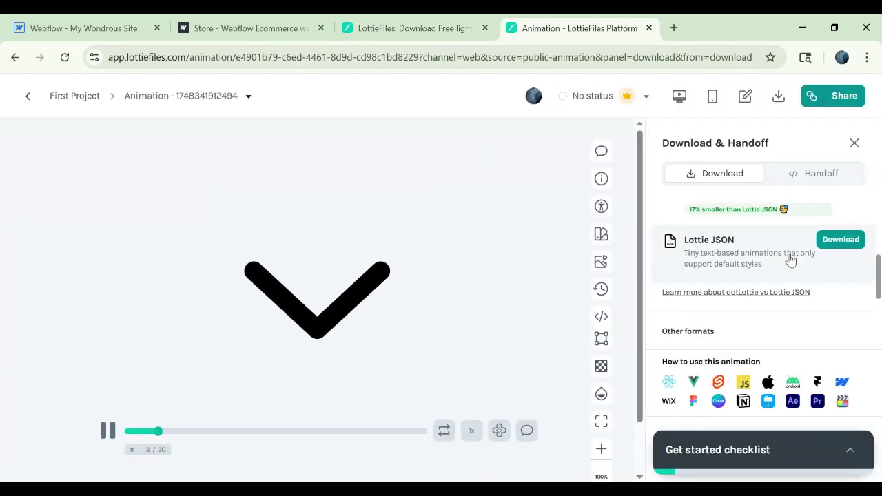
{"action": "scroll", "coordinate": [788, 283], "scroll_direction": "up", "scroll_amount": 3}
{"action": "scroll", "coordinate": [767, 284], "scroll_direction": "down", "scroll_amount": 2}
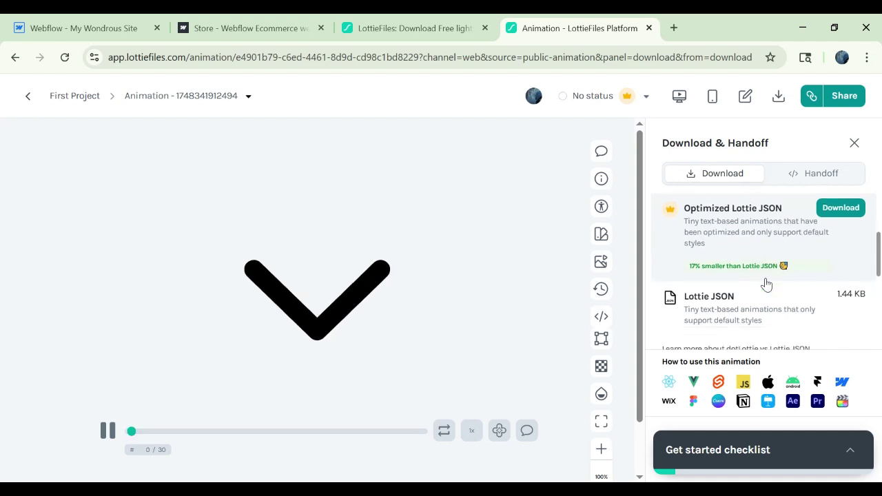
{"action": "scroll", "coordinate": [767, 284], "scroll_direction": "down", "scroll_amount": 1}
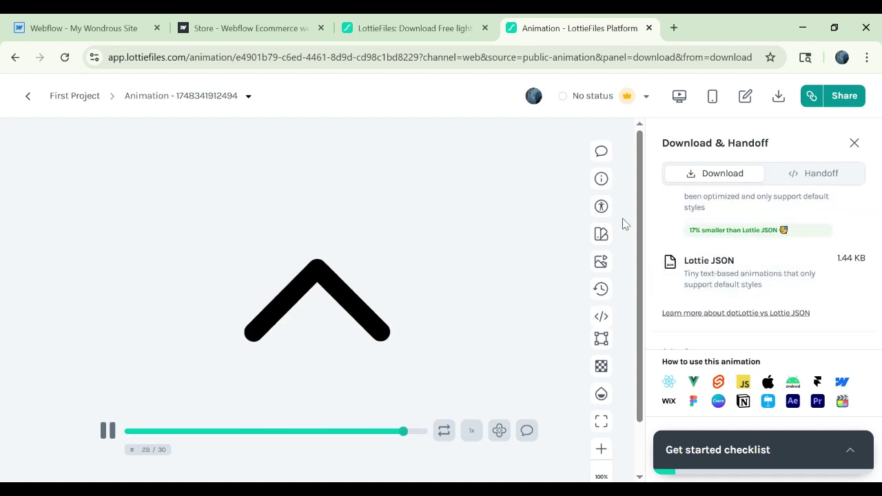
Step: Download the chevron arrow animation from LottieFiles as a Lottie JSON file
{"action": "left_click", "coordinate": [107, 21]}
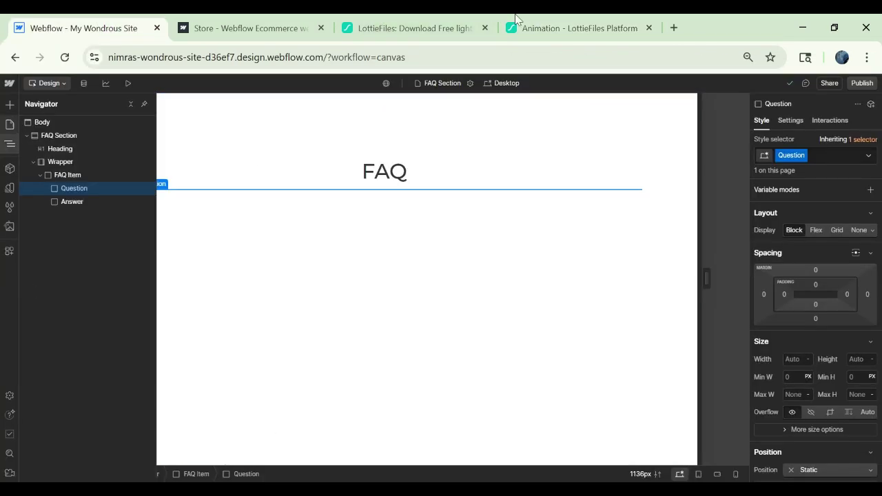
{"action": "left_click", "coordinate": [13, 230]}
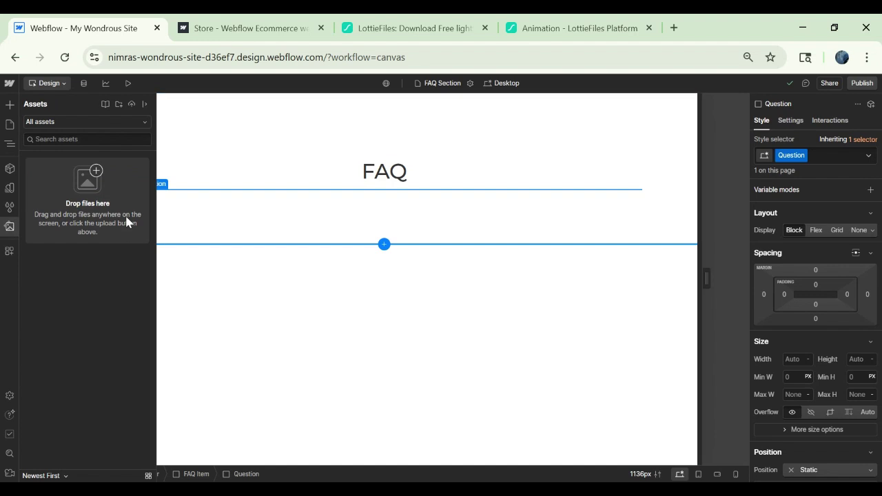
{"action": "left_click", "coordinate": [593, 20]}
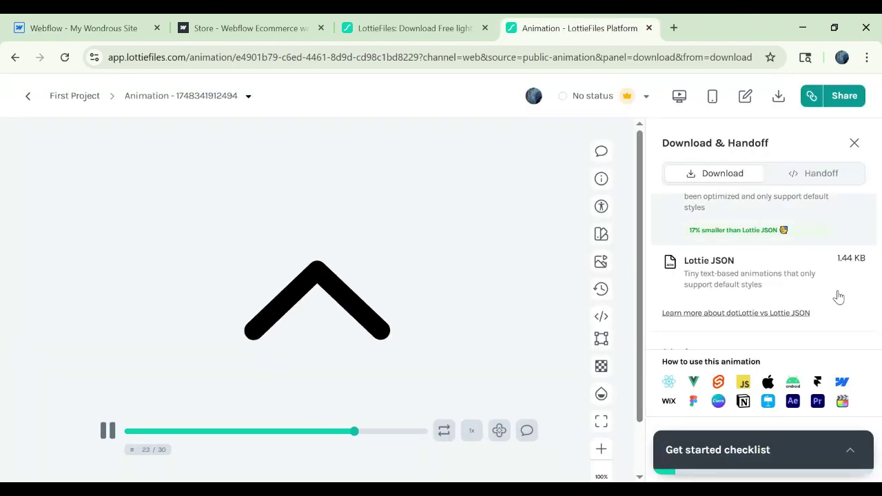
{"action": "left_click", "coordinate": [840, 260]}
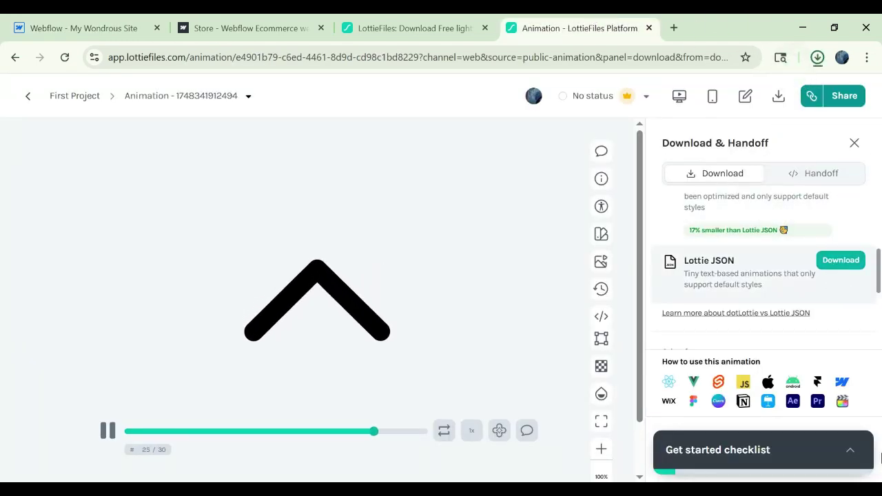
Step: Upload the downloaded animation JSON file to the Webflow site assets
{"action": "left_click", "coordinate": [25, 16]}
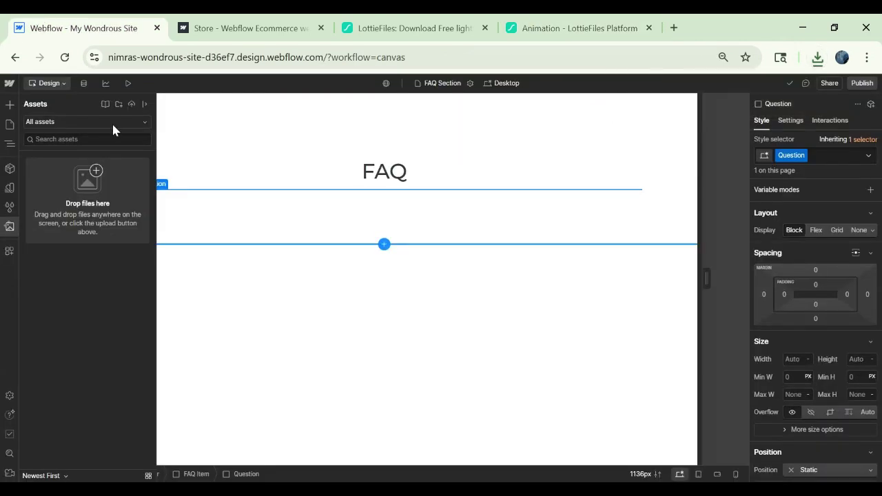
{"action": "left_click", "coordinate": [131, 104]}
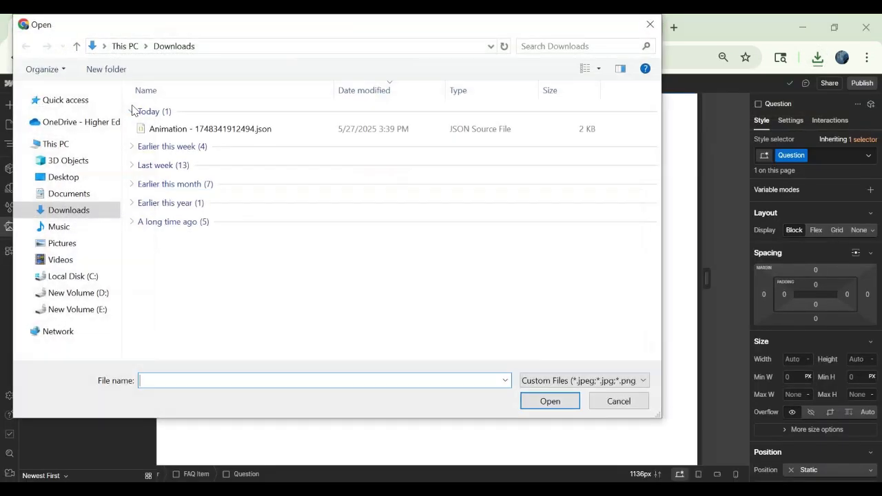
{"action": "left_click", "coordinate": [207, 129]}
{"action": "left_click", "coordinate": [565, 407]}
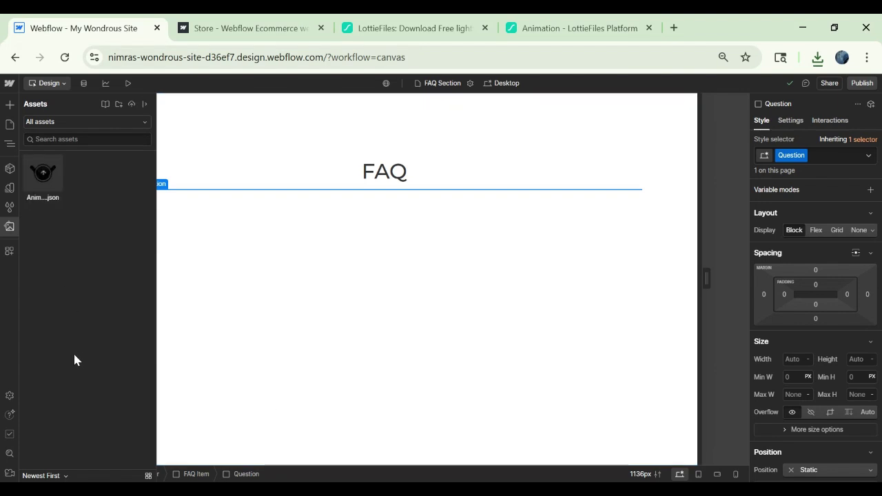
{"action": "left_click", "coordinate": [14, 145]}
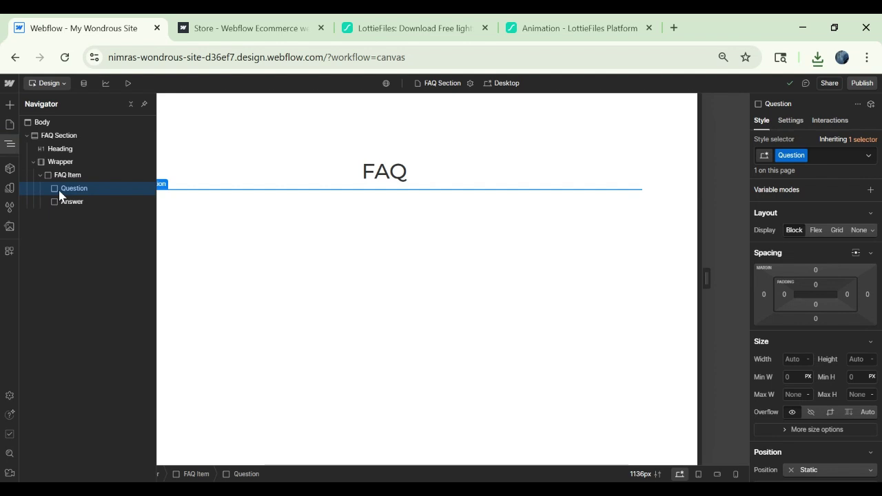
Step: Insert a Heading inside the Question block with the new class heading 2
{"action": "key", "text": "ctrl+k"}
{"action": "type", "text": "head"}
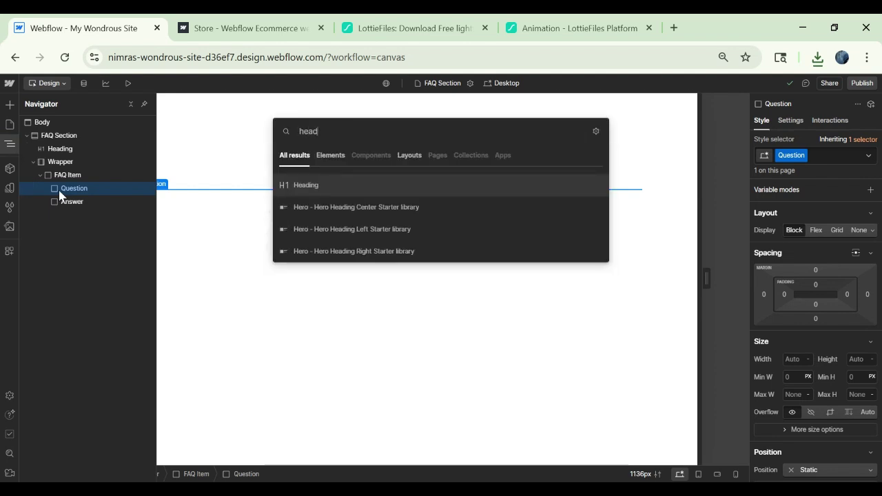
{"action": "key", "text": "Return"}
{"action": "left_click", "coordinate": [813, 155]}
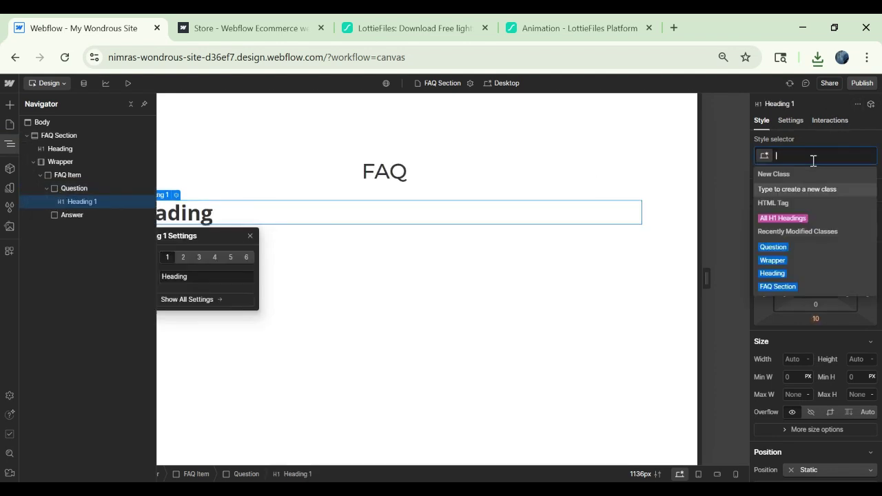
{"action": "type", "text": "heading 2"}
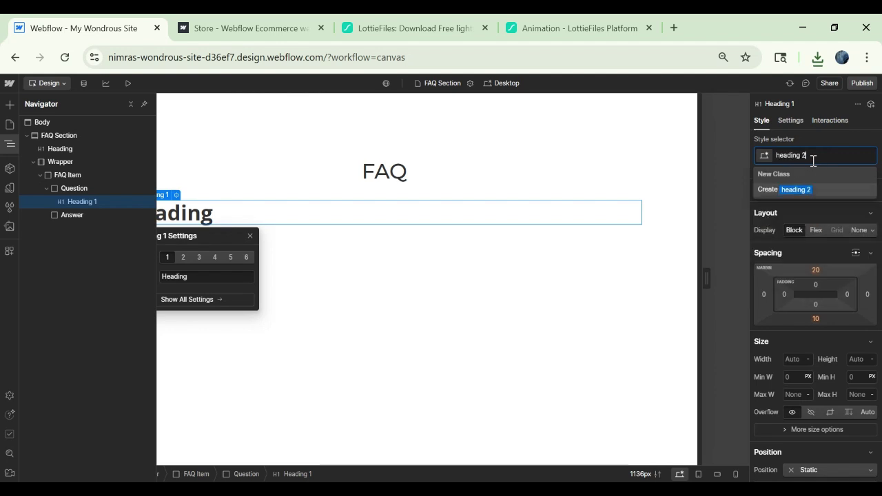
{"action": "key", "text": "Return"}
Step: Set the heading 2 font size to 18 and the font to Montserrat
{"action": "scroll", "coordinate": [879, 223], "scroll_direction": "down", "scroll_amount": 3}
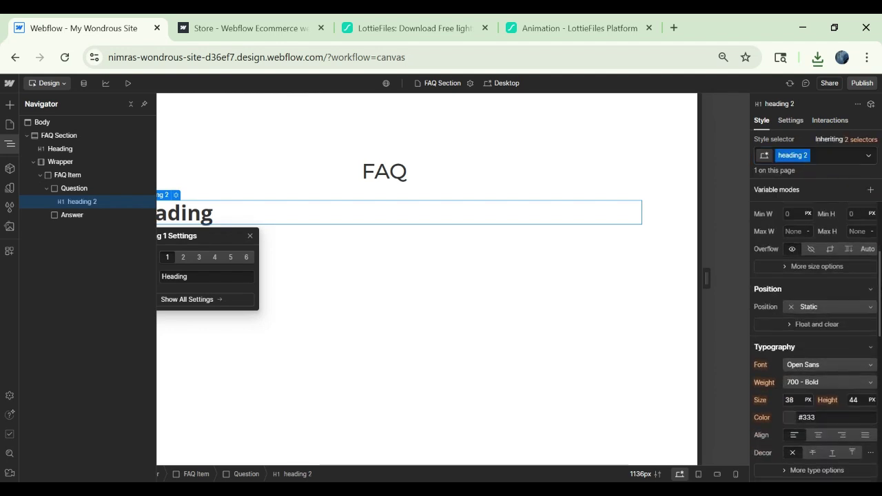
{"action": "left_click", "coordinate": [801, 349]}
{"action": "type", "text": "1"}
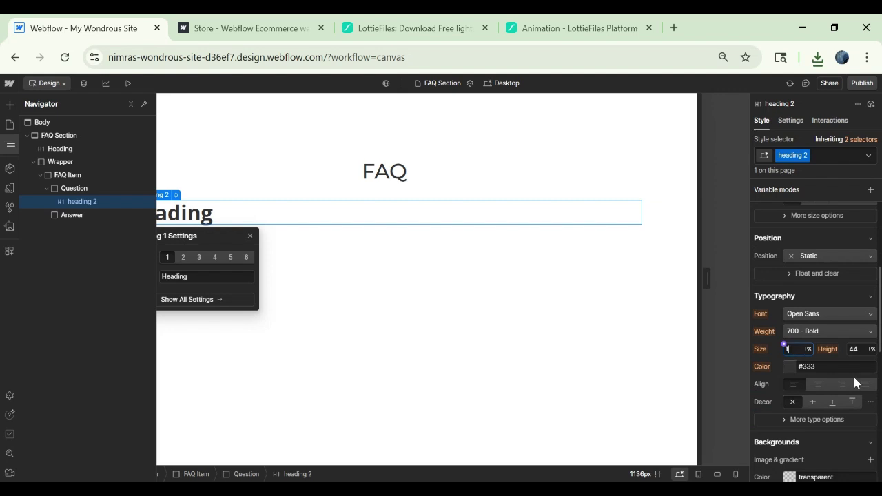
{"action": "type", "text": "8"}
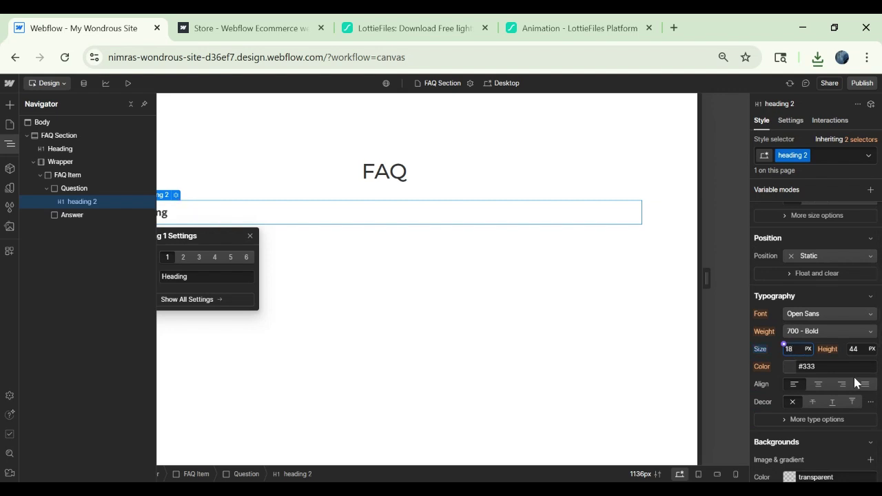
{"action": "left_click", "coordinate": [817, 318]}
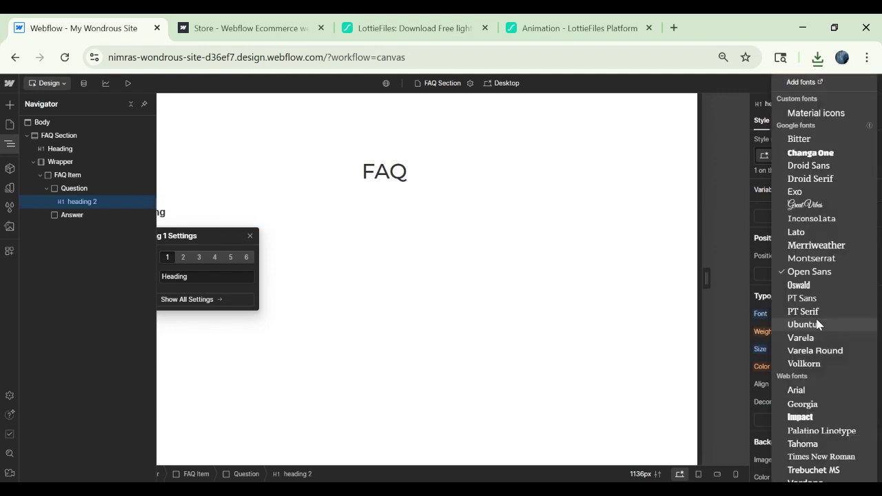
{"action": "left_click", "coordinate": [808, 259]}
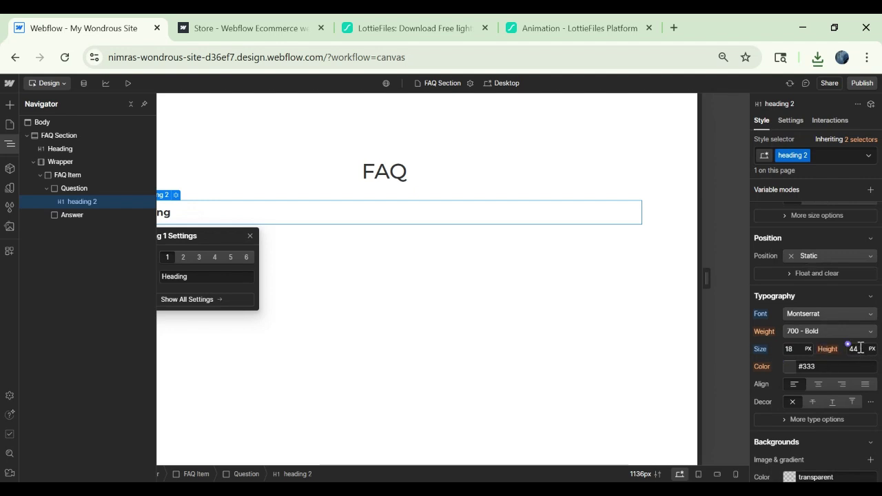
Step: Place the Lottie JSON asset in the Question block, with heading 2 moved above it
{"action": "left_click", "coordinate": [10, 226]}
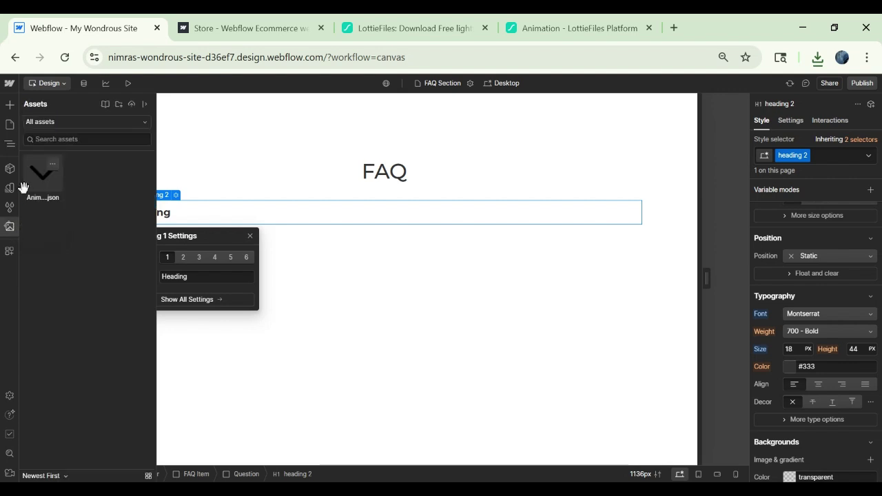
{"action": "left_click_drag", "start_coordinate": [43, 175], "coordinate": [172, 232]}
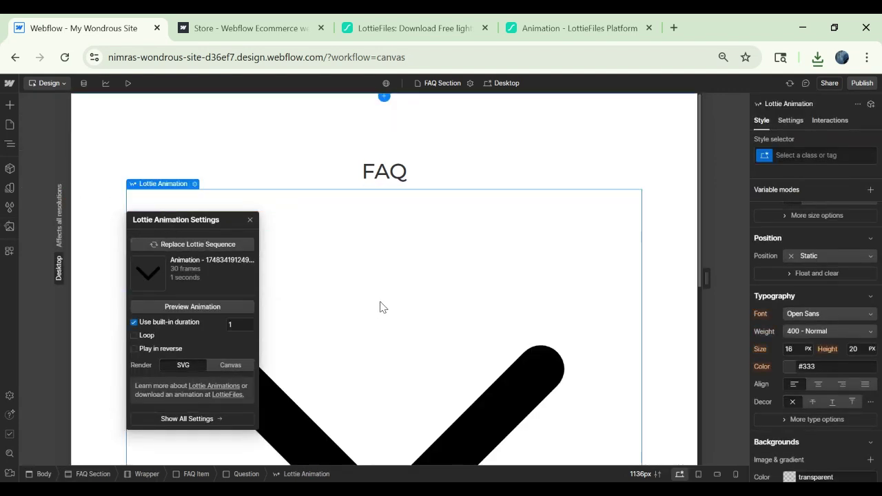
{"action": "left_click", "coordinate": [10, 143]}
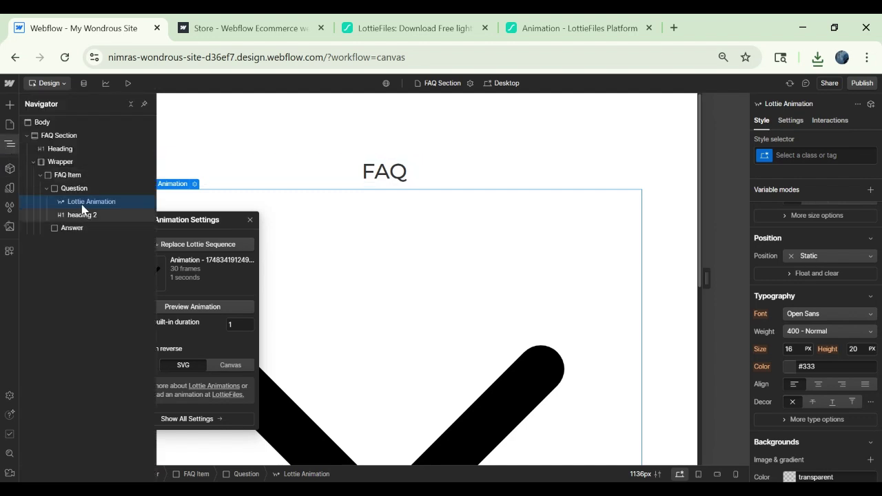
{"action": "left_click_drag", "start_coordinate": [82, 209], "coordinate": [82, 198]}
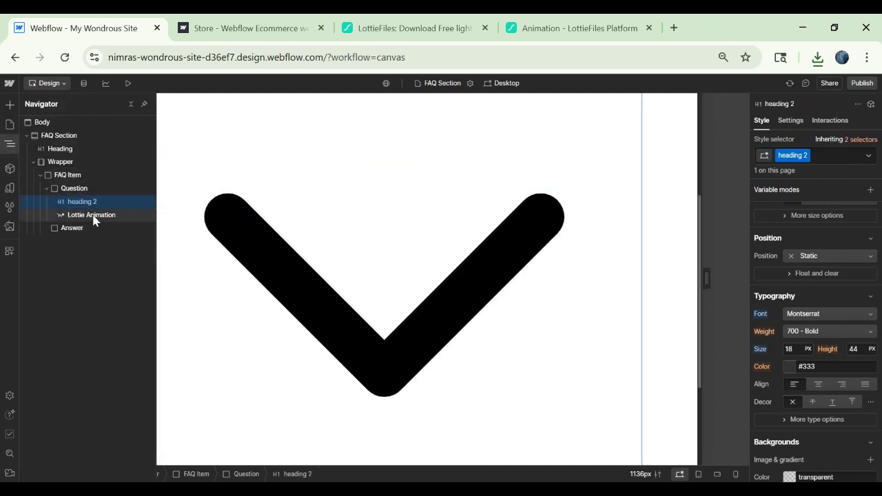
Step: Give the Lottie animation the new class lottie icon and a width of 25px
{"action": "left_click", "coordinate": [92, 216]}
{"action": "left_click", "coordinate": [793, 156]}
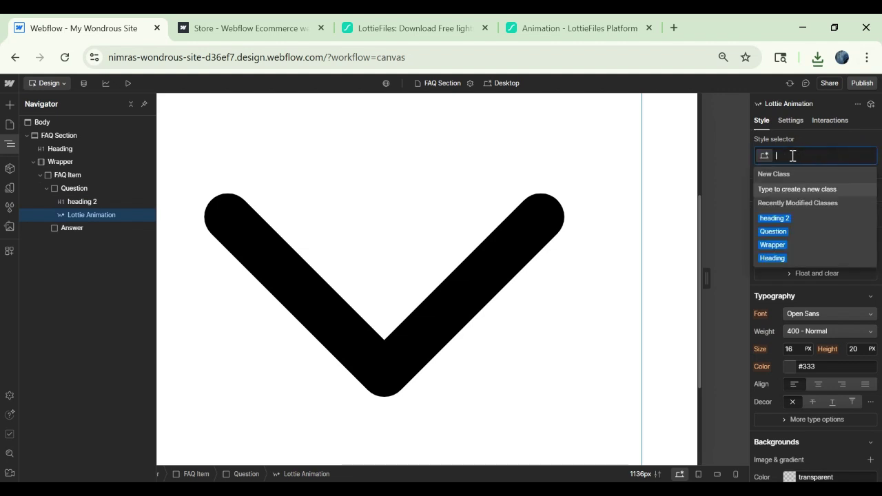
{"action": "type", "text": "lottie icon"}
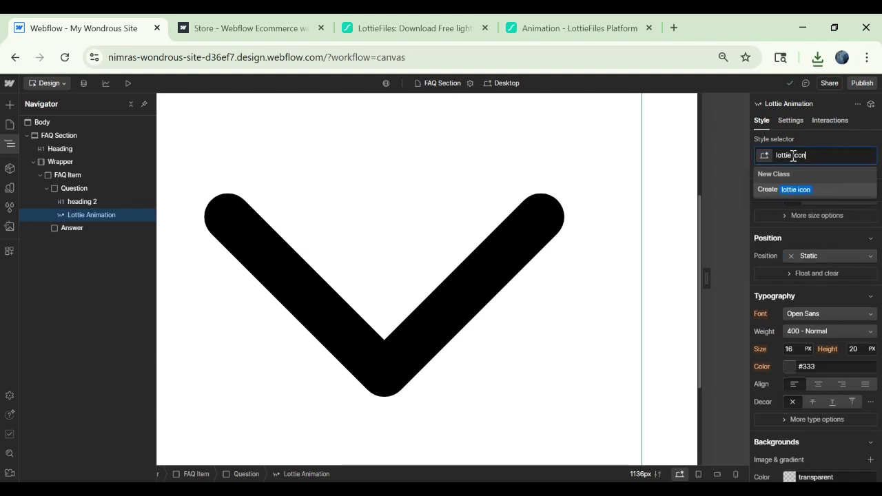
{"action": "key", "text": "Return"}
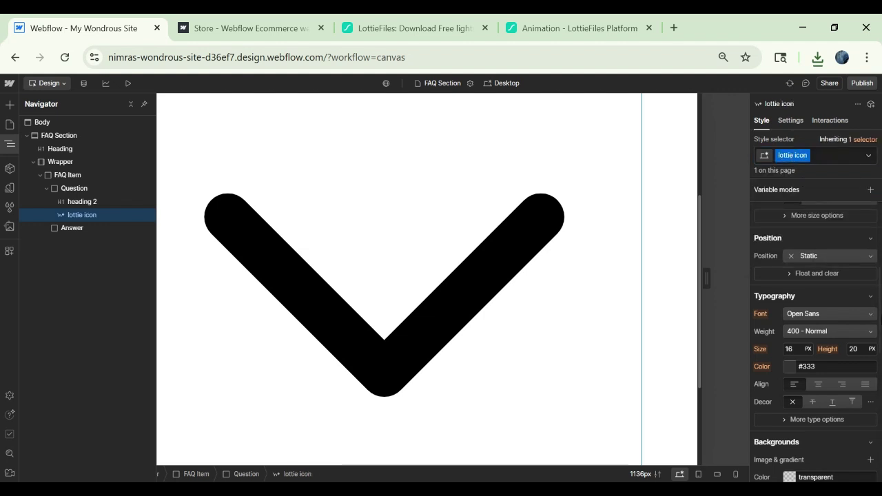
{"action": "scroll", "coordinate": [817, 311], "scroll_direction": "up", "scroll_amount": 3}
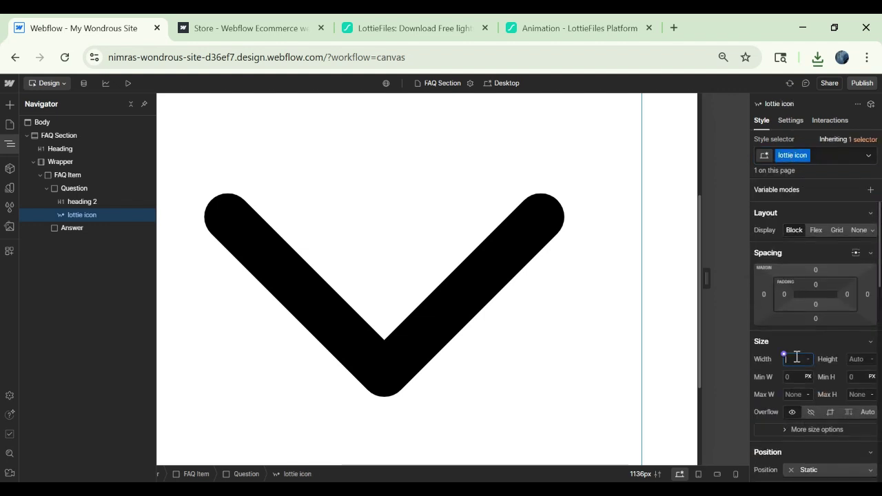
{"action": "type", "text": "25px"}
{"action": "key", "text": "Return"}
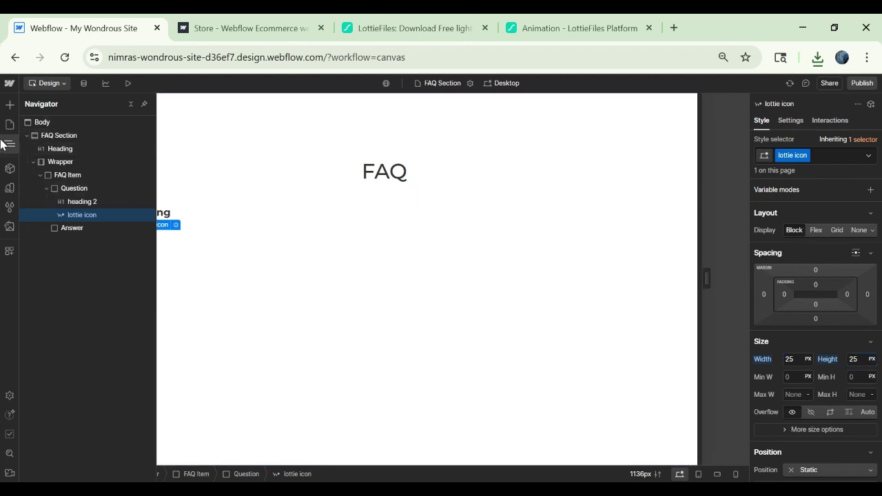
Step: Confirm the 25 px arrow height, then make Question a flex row with vertically centred items
{"action": "left_click", "coordinate": [131, 244]}
{"action": "left_click", "coordinate": [157, 239]}
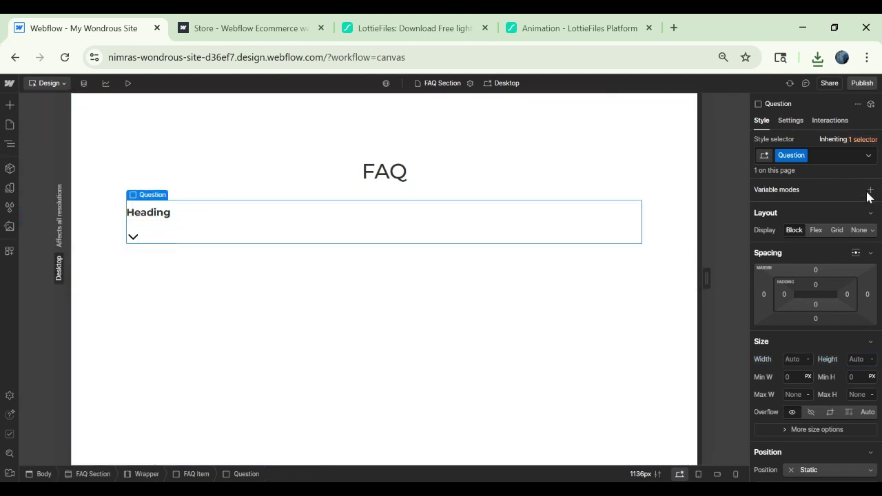
{"action": "left_click", "coordinate": [817, 230]}
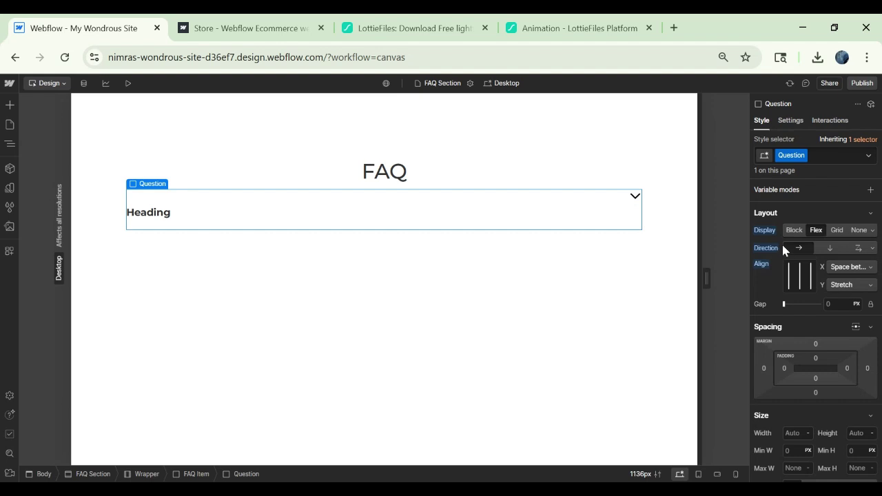
{"action": "left_click", "coordinate": [847, 285]}
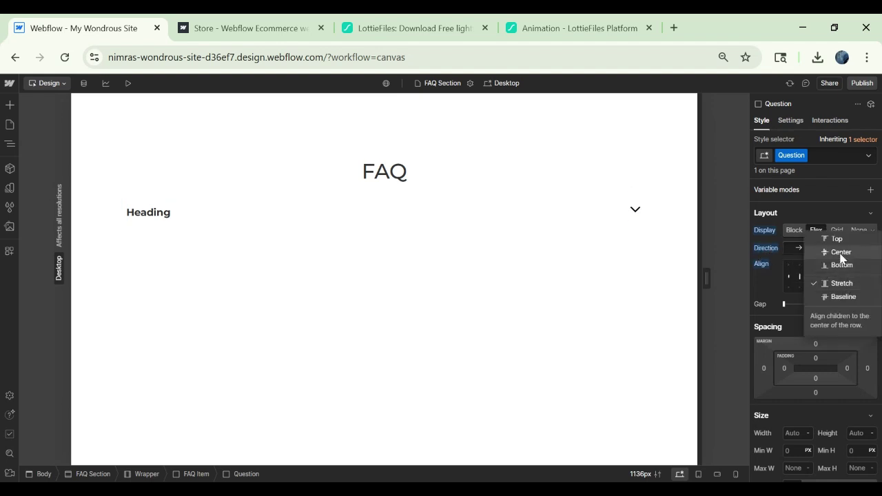
{"action": "left_click", "coordinate": [841, 253]}
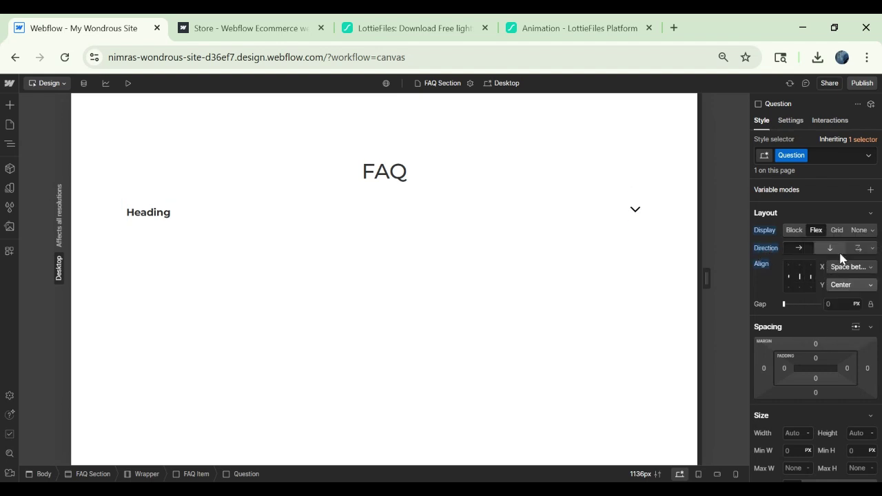
Step: Collapse the Question block in the Navigator and select the Wrapper
{"action": "left_click", "coordinate": [8, 145]}
{"action": "left_click", "coordinate": [46, 188]}
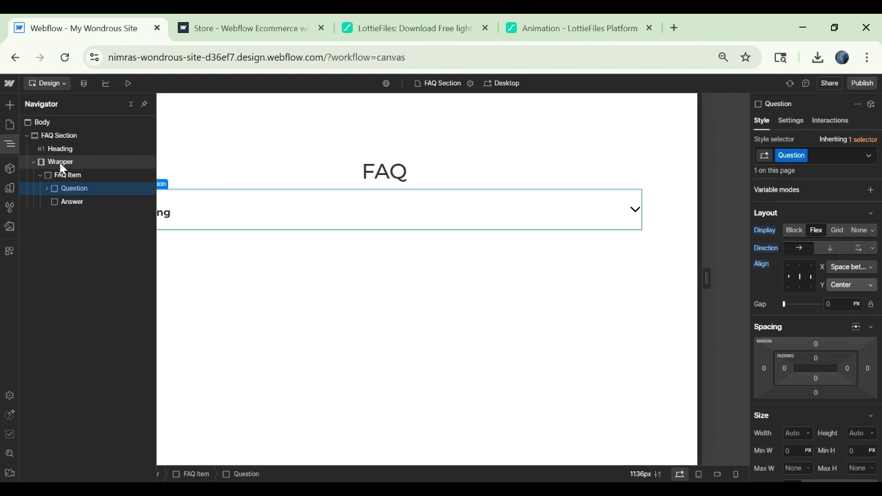
{"action": "left_click", "coordinate": [61, 163]}
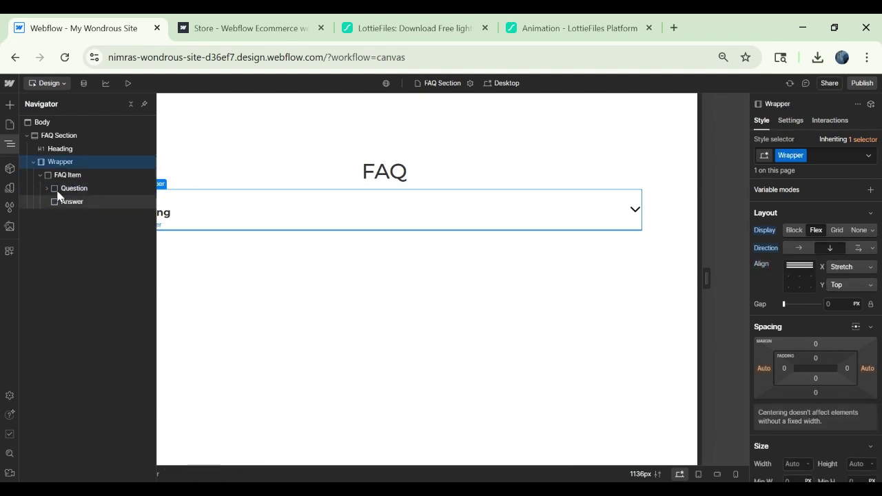
Step: Insert a Paragraph into the Answer block using quick-find
{"action": "left_click", "coordinate": [63, 202]}
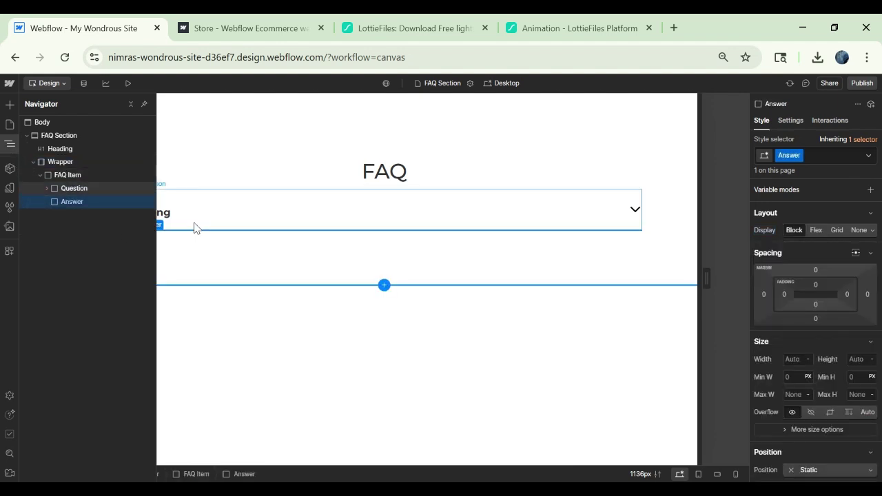
{"action": "key", "text": "ctrl+k"}
{"action": "type", "text": "pa"}
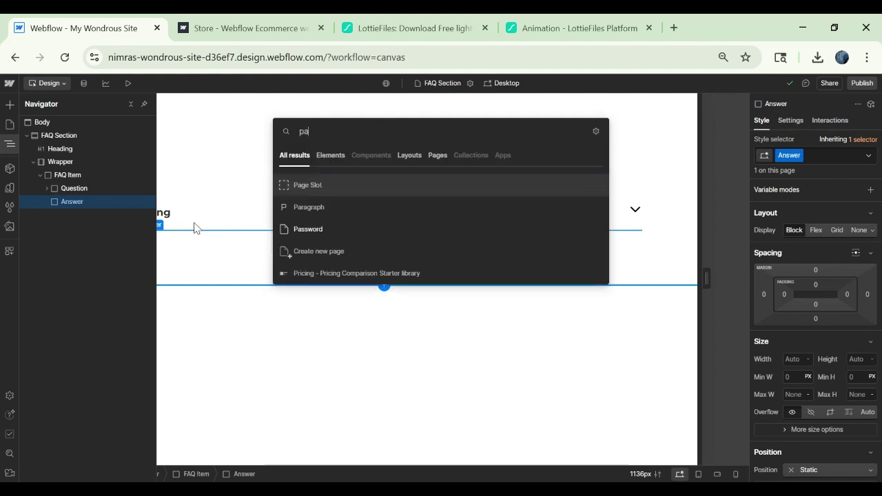
{"action": "key", "text": "Down"}
{"action": "key", "text": "Return"}
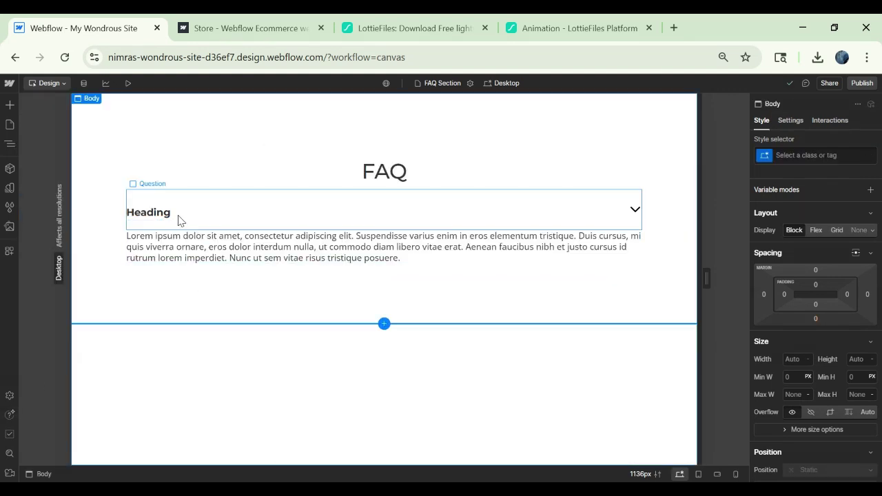
Step: Replace the placeholder heading with 'How do I get started?' copied from the live page
{"action": "left_click", "coordinate": [130, 212]}
{"action": "left_click", "coordinate": [248, 28]}
{"action": "left_click_drag", "start_coordinate": [153, 241], "coordinate": [305, 246]}
{"action": "key", "text": "ctrl+c"}
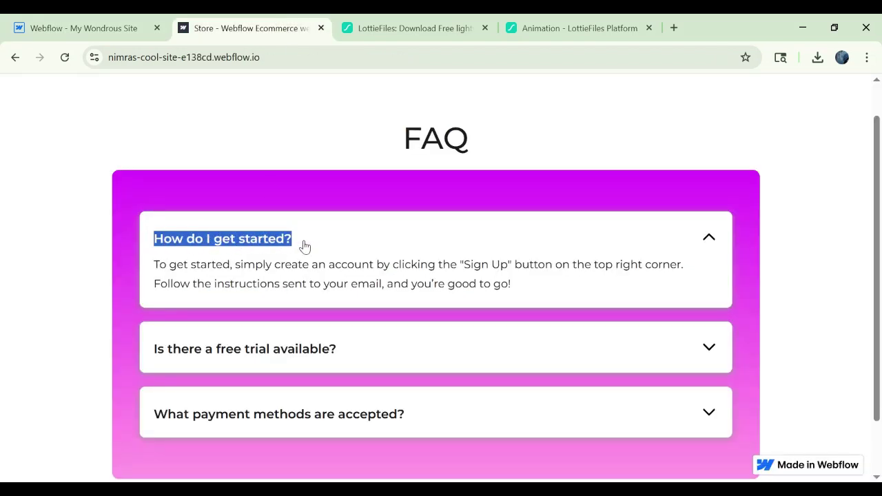
{"action": "left_click", "coordinate": [104, 28]}
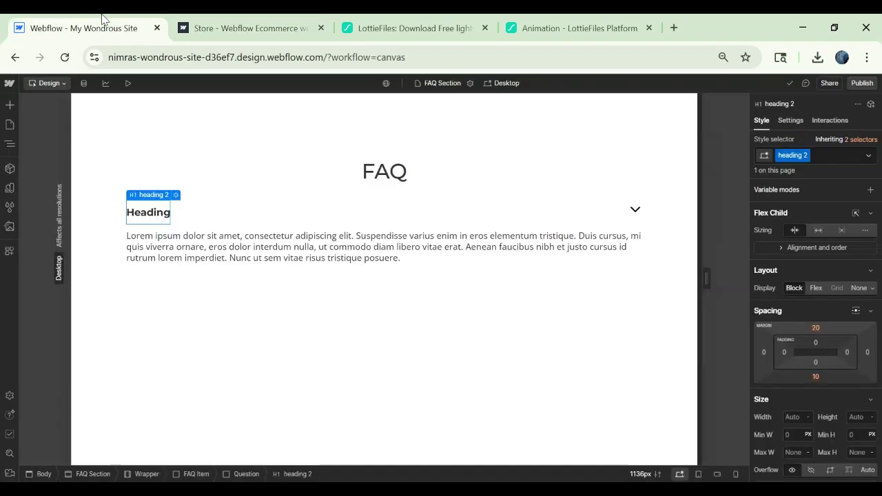
{"action": "double_click", "coordinate": [135, 214]}
{"action": "double_click", "coordinate": [134, 214]}
{"action": "key", "text": "ctrl+v"}
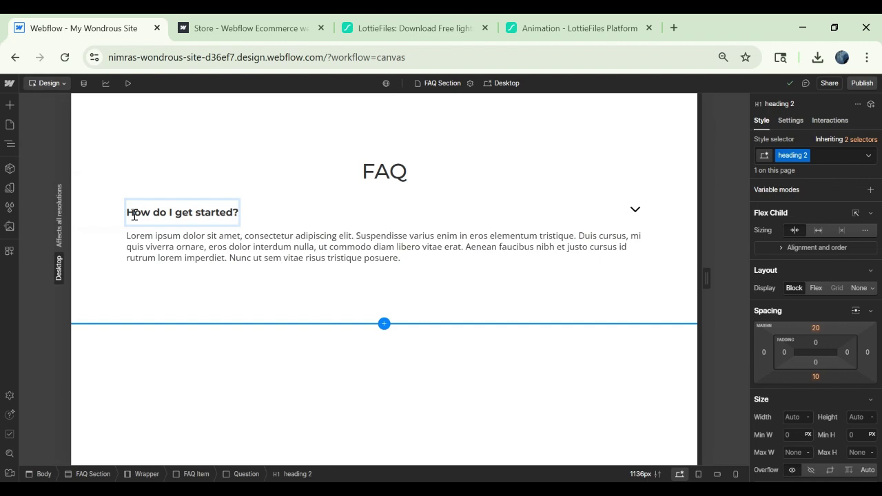
{"action": "triple_click", "coordinate": [135, 215]}
Step: Replace the Lorem ipsum paragraph with the first answer's sign-up instructions from the live page
{"action": "left_click", "coordinate": [276, 256]}
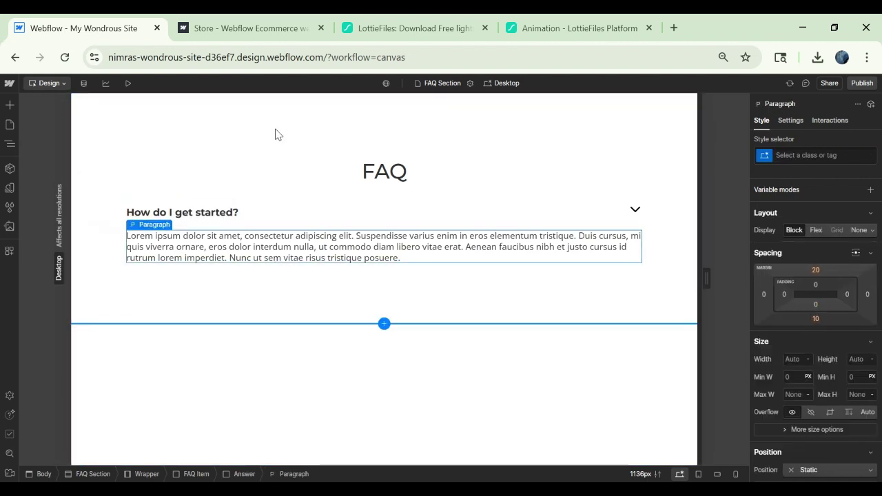
{"action": "left_click", "coordinate": [241, 28]}
{"action": "left_click_drag", "start_coordinate": [153, 258], "coordinate": [531, 296]}
{"action": "key", "text": "ctrl+c"}
{"action": "left_click", "coordinate": [144, 22]}
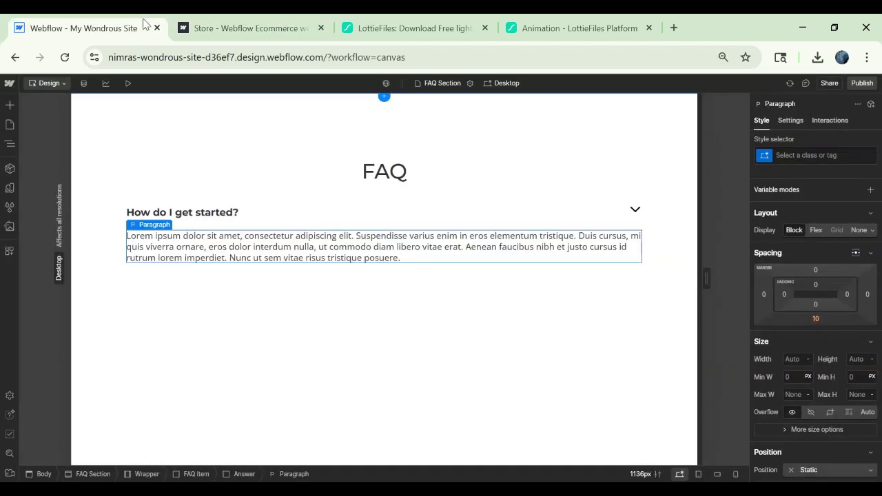
{"action": "triple_click", "coordinate": [260, 257]}
{"action": "key", "text": "ctrl+v"}
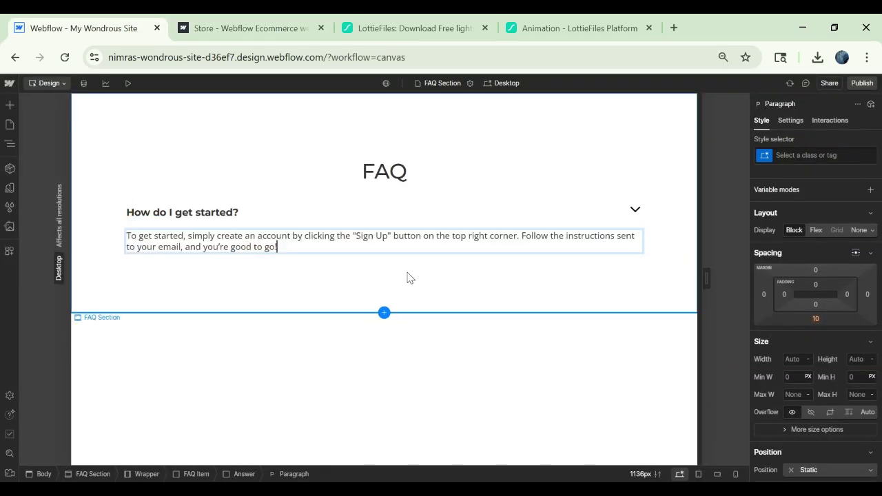
{"action": "left_click", "coordinate": [10, 144]}
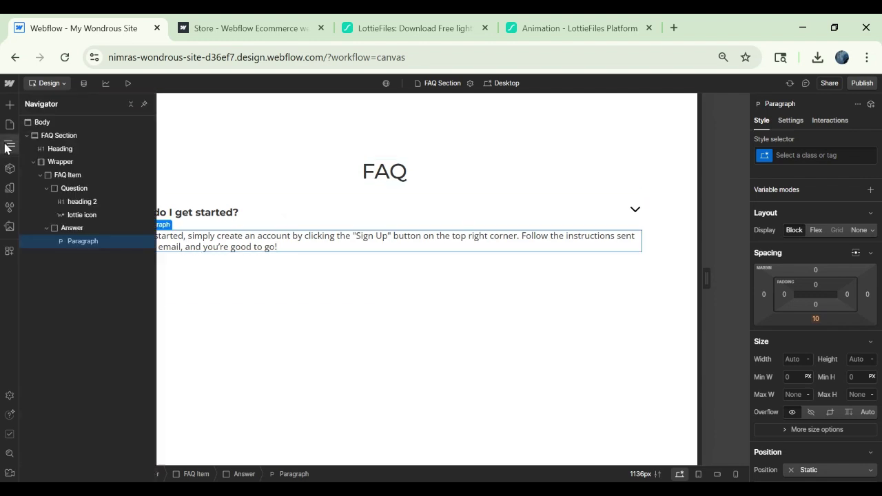
Step: Select the Wrapper and add a linear gradient background layer
{"action": "left_click", "coordinate": [46, 188]}
{"action": "left_click", "coordinate": [40, 175]}
{"action": "left_click", "coordinate": [60, 161]}
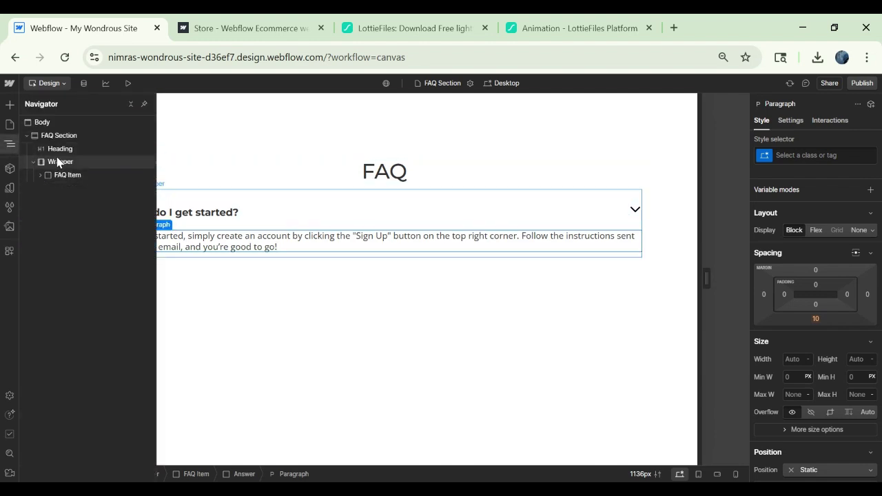
{"action": "left_click", "coordinate": [10, 143]}
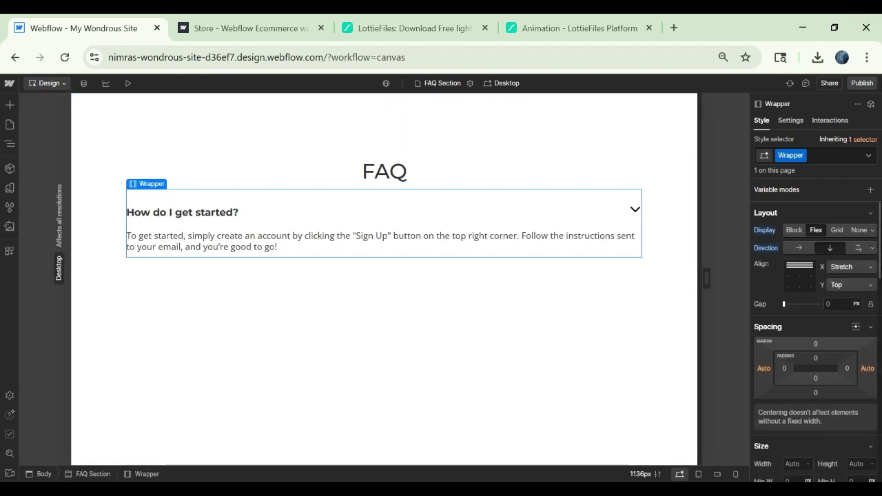
{"action": "scroll", "coordinate": [816, 297], "scroll_direction": "down", "scroll_amount": 10}
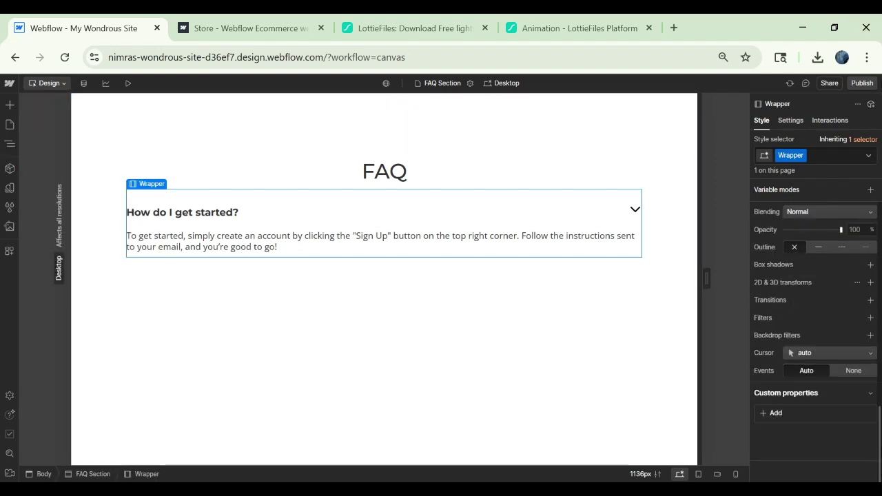
{"action": "scroll", "coordinate": [815, 342], "scroll_direction": "up", "scroll_amount": 3}
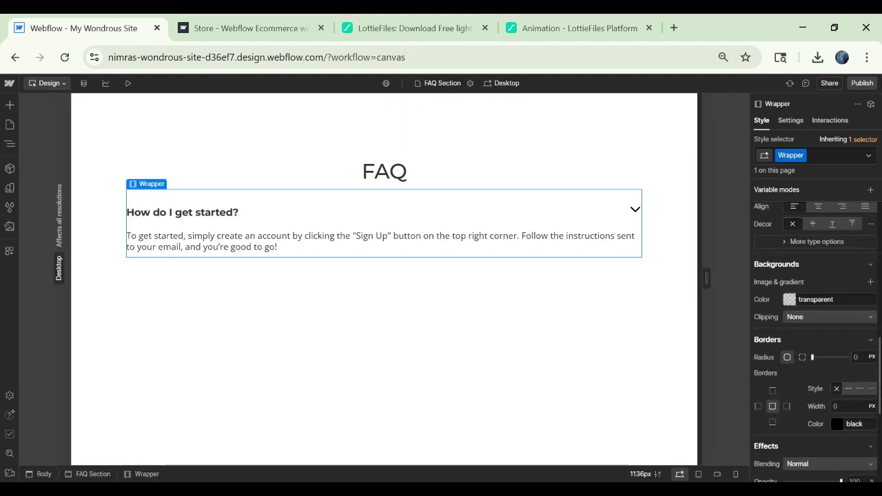
{"action": "left_click", "coordinate": [788, 301]}
{"action": "left_click", "coordinate": [810, 287]}
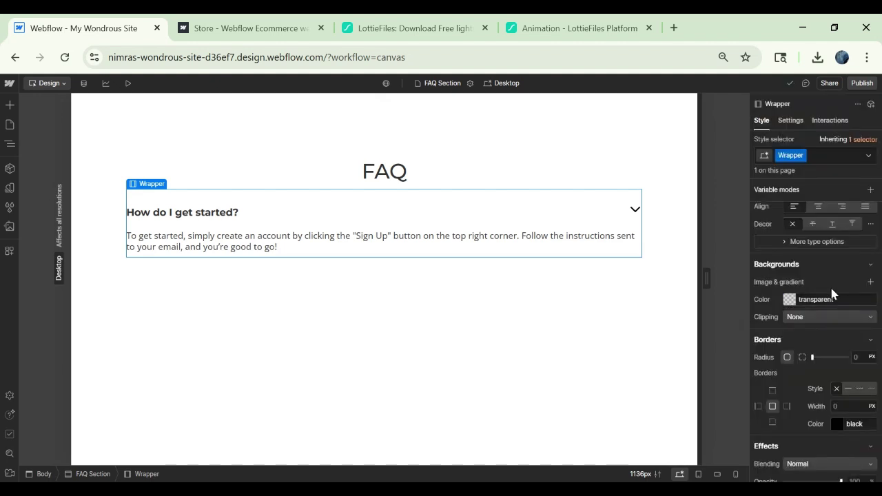
{"action": "left_click", "coordinate": [871, 282]}
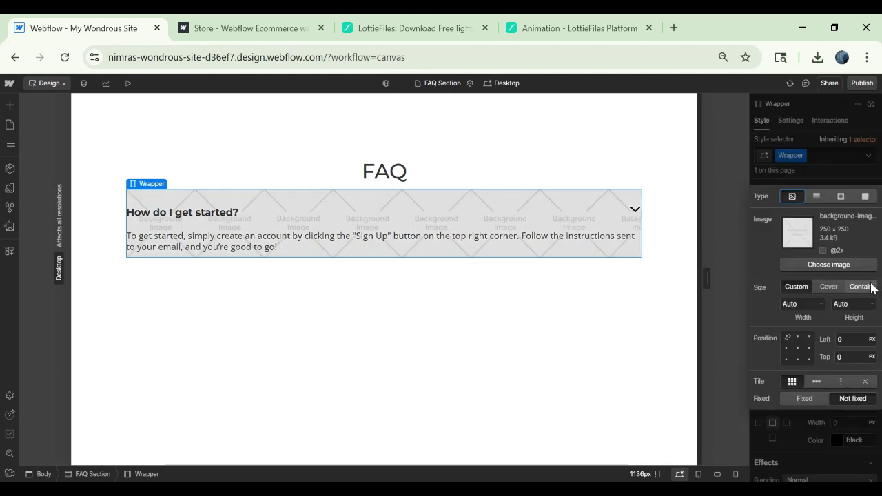
{"action": "left_click", "coordinate": [816, 197]}
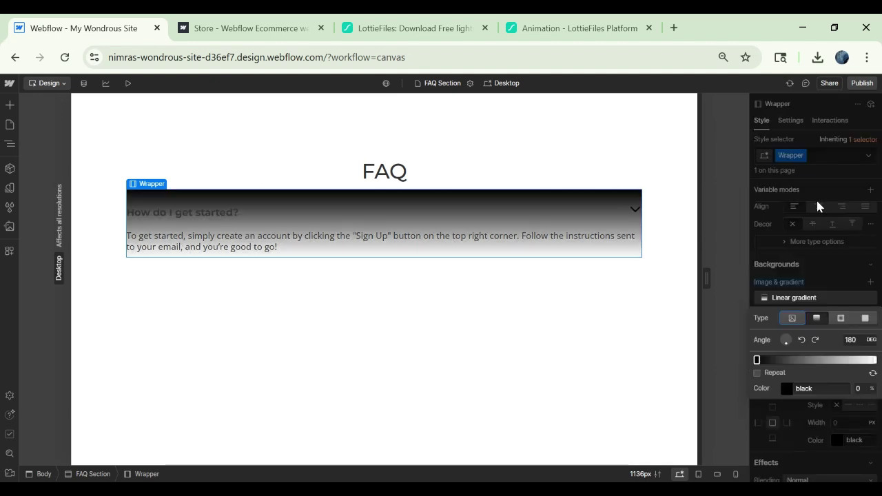
Step: Color the gradient stops purple #b300ff and pink #ff4ee2
{"action": "left_click", "coordinate": [787, 390]}
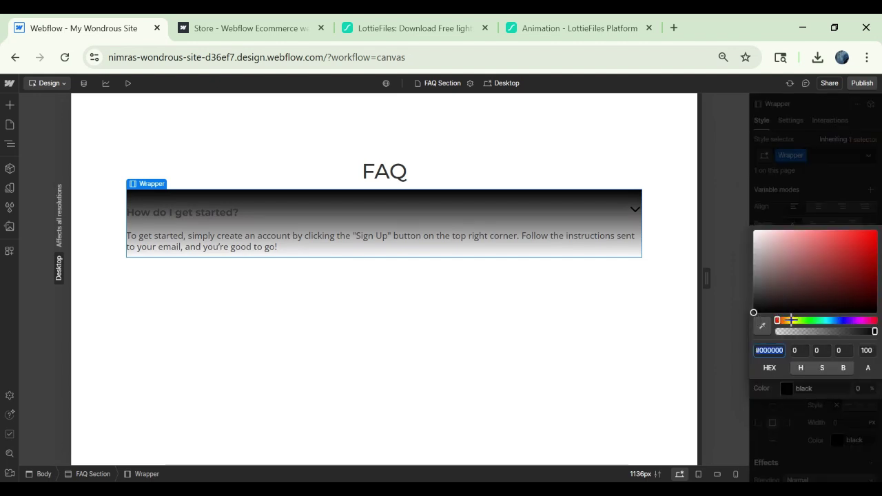
{"action": "left_click", "coordinate": [854, 320]}
{"action": "mouse_move", "coordinate": [756, 312]}
{"action": "left_mouse_down"}
{"action": "mouse_move", "coordinate": [806, 260]}
{"action": "mouse_move", "coordinate": [879, 228]}
{"action": "left_mouse_up"}
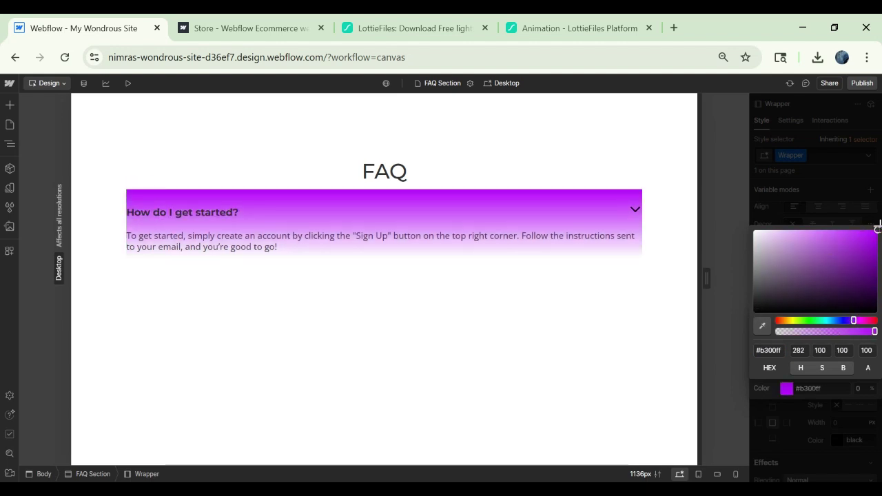
{"action": "left_click", "coordinate": [863, 214]}
{"action": "left_click", "coordinate": [874, 361]}
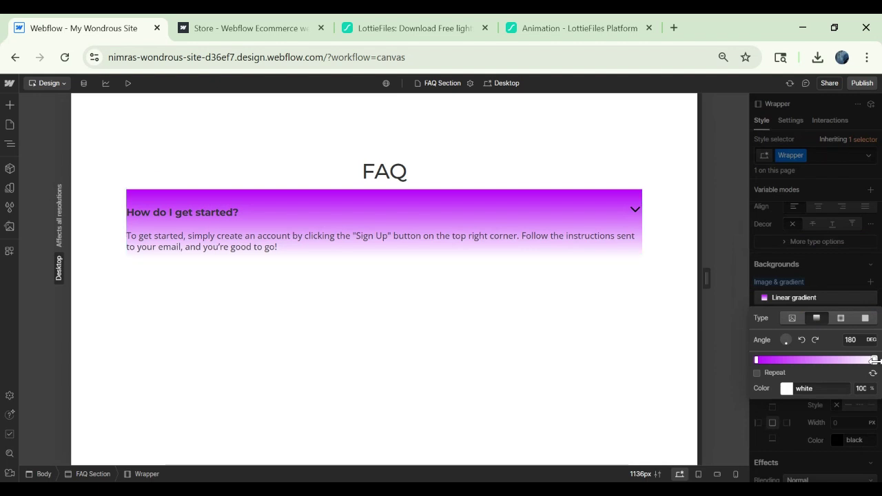
{"action": "left_click", "coordinate": [787, 389]}
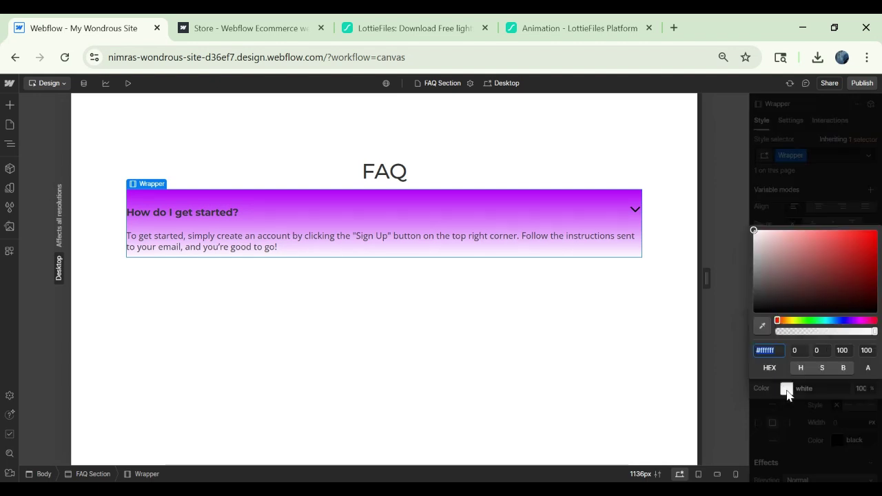
{"action": "left_click_drag", "start_coordinate": [777, 321], "coordinate": [865, 321]}
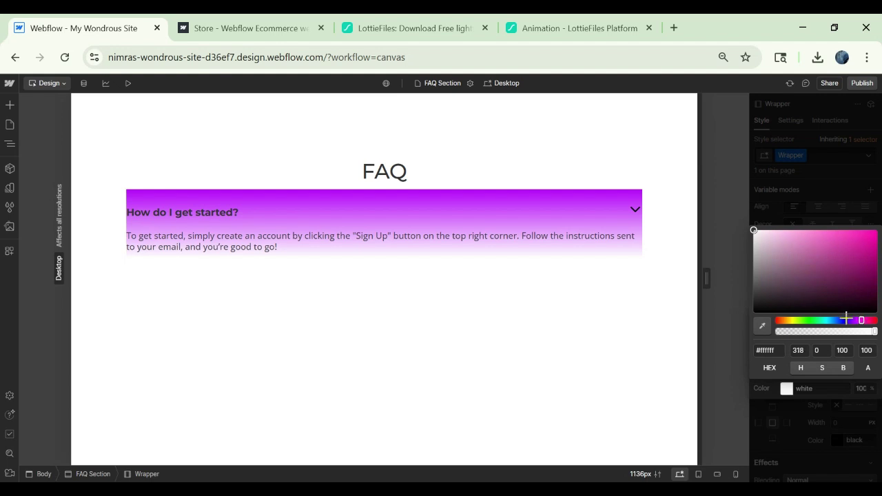
{"action": "left_click_drag", "start_coordinate": [754, 229], "coordinate": [841, 229]}
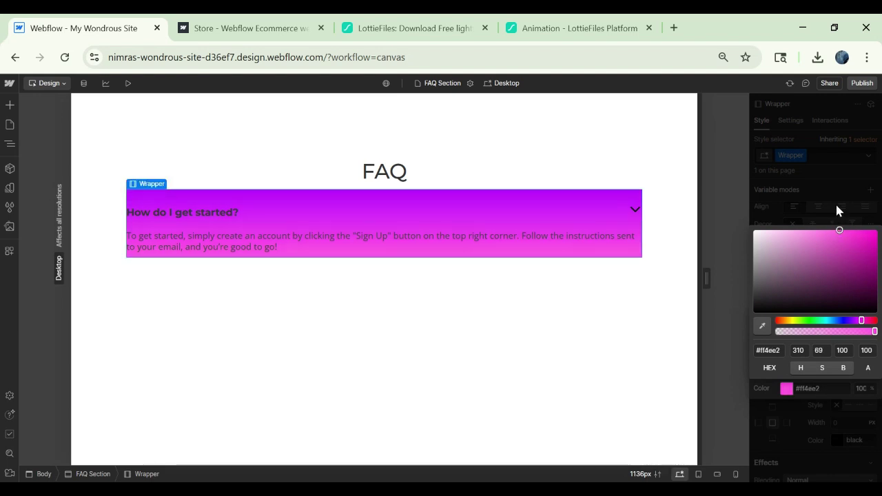
{"action": "left_click", "coordinate": [837, 206]}
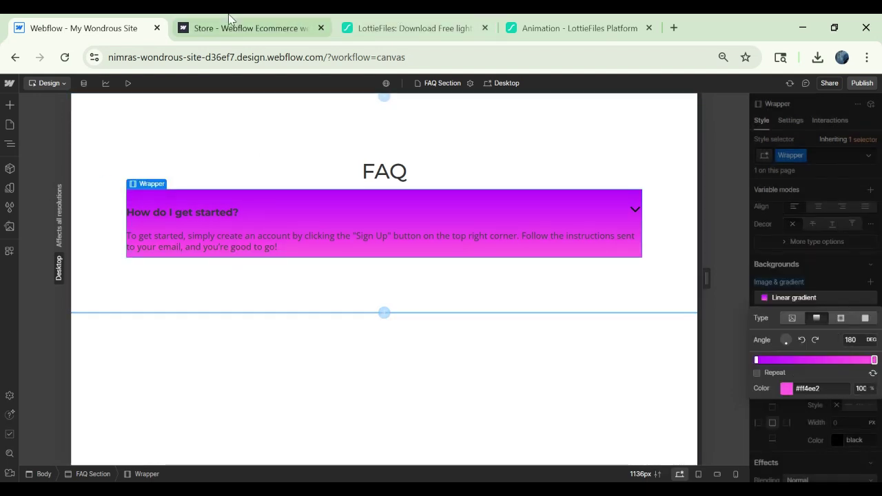
Step: Reselect the Wrapper and set its border radius to 10 px
{"action": "left_click", "coordinate": [251, 28]}
{"action": "left_click", "coordinate": [287, 192]}
{"action": "left_click", "coordinate": [132, 28]}
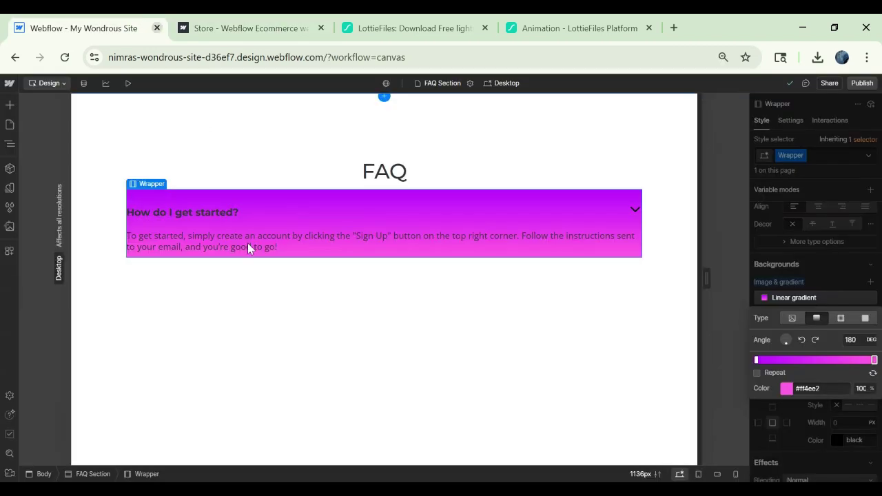
{"action": "left_click", "coordinate": [231, 220]}
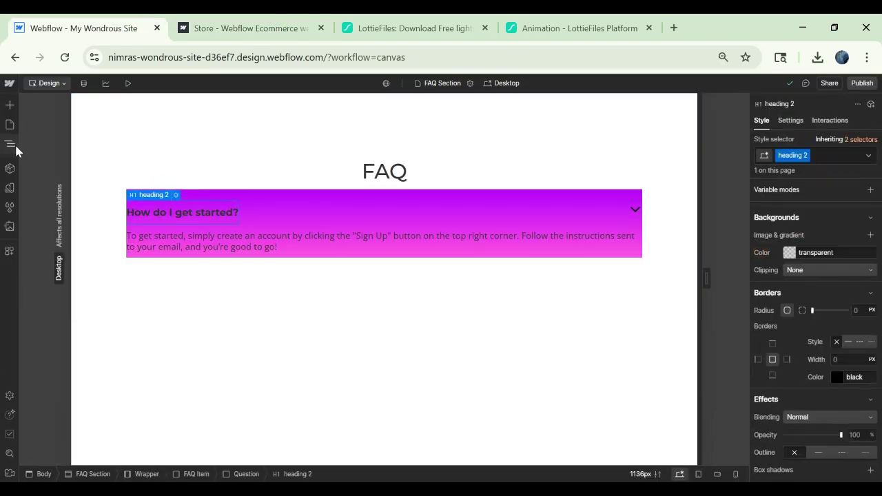
{"action": "left_click", "coordinate": [11, 143]}
{"action": "left_click", "coordinate": [57, 162]}
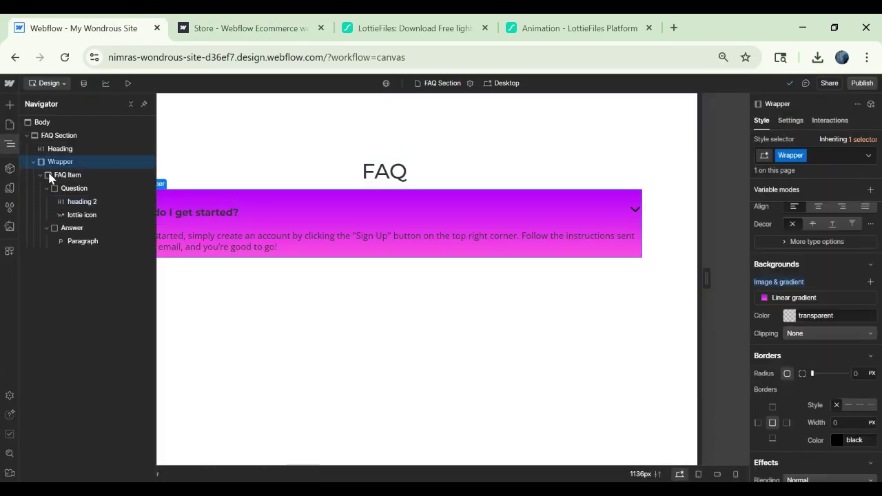
{"action": "left_click", "coordinate": [269, 19]}
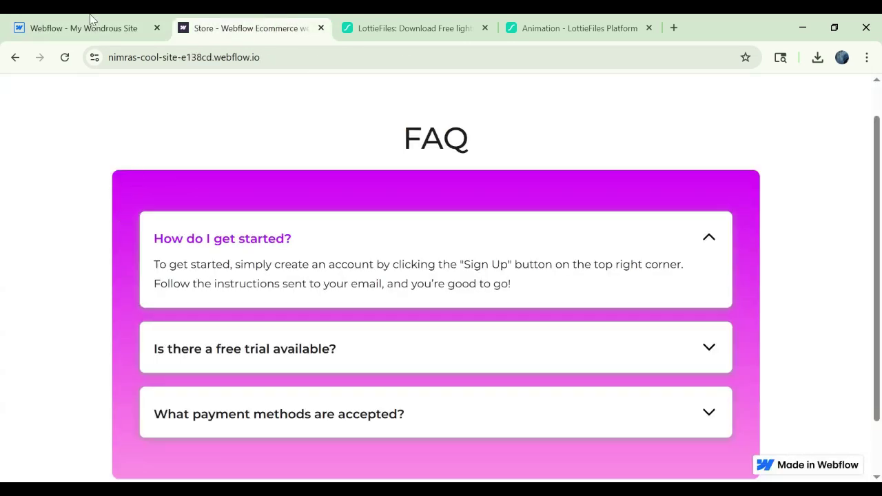
{"action": "left_click", "coordinate": [164, 20]}
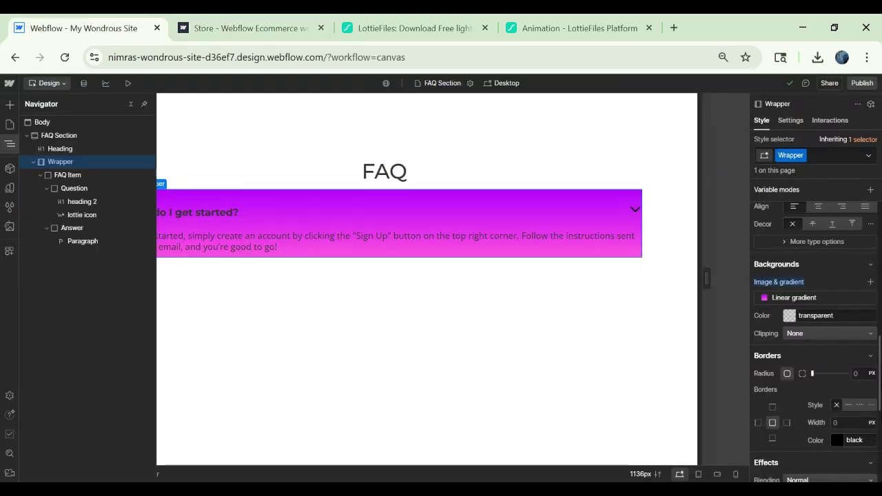
{"action": "scroll", "coordinate": [855, 345], "scroll_direction": "down", "scroll_amount": 1}
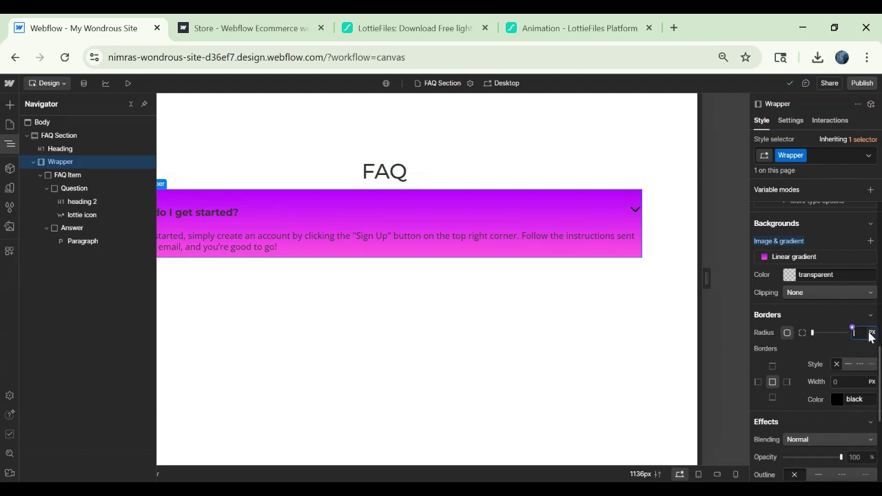
{"action": "type", "text": "10"}
{"action": "scroll", "coordinate": [870, 336], "scroll_direction": "up", "scroll_amount": 5}
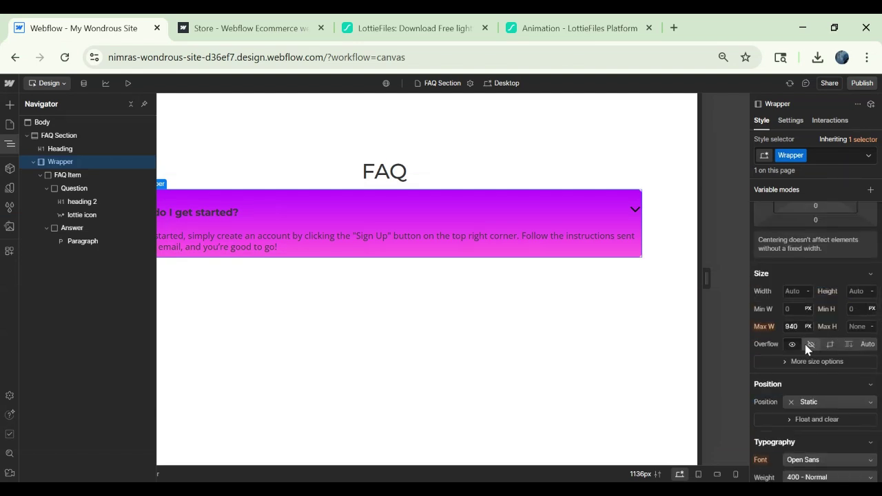
{"action": "scroll", "coordinate": [807, 349], "scroll_direction": "down", "scroll_amount": 5}
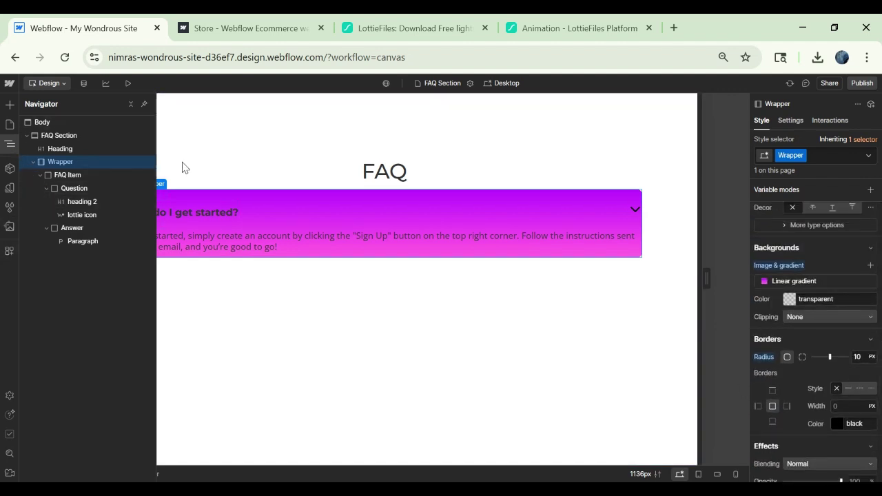
Step: Set the Wrapper's top, right, bottom and left padding to 20 px each
{"action": "left_click", "coordinate": [248, 28]}
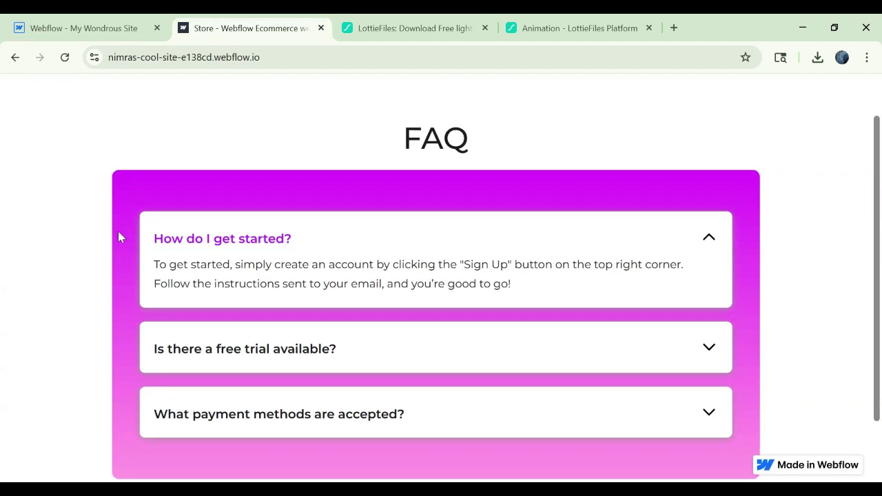
{"action": "left_click", "coordinate": [77, 28]}
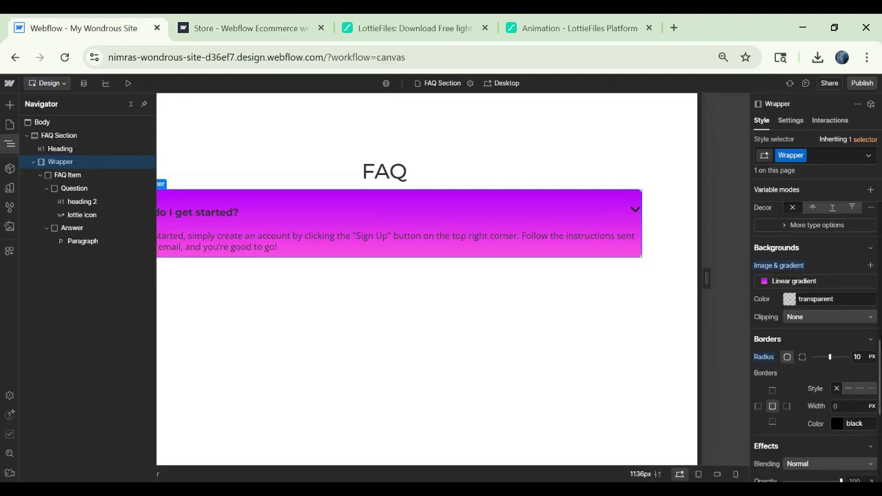
{"action": "scroll", "coordinate": [828, 290], "scroll_direction": "up", "scroll_amount": 3}
{"action": "left_click", "coordinate": [848, 309]}
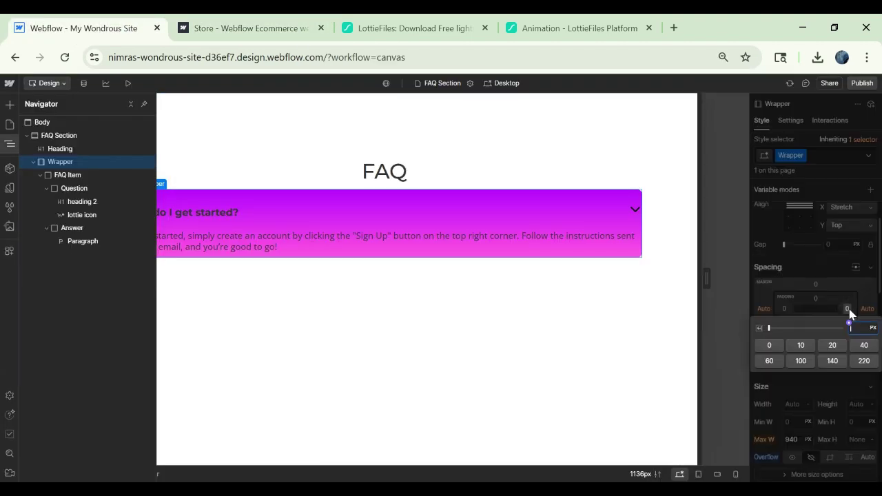
{"action": "left_click", "coordinate": [841, 348]}
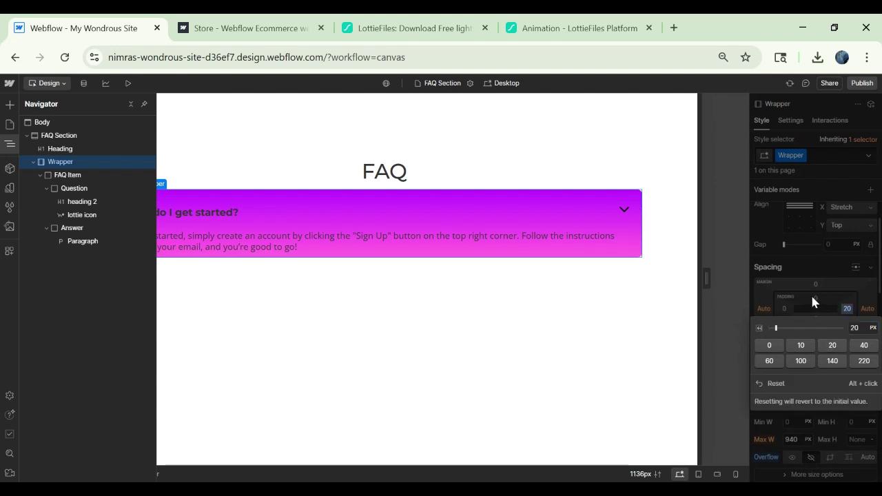
{"action": "left_click", "coordinate": [817, 298]}
{"action": "left_click", "coordinate": [829, 335]}
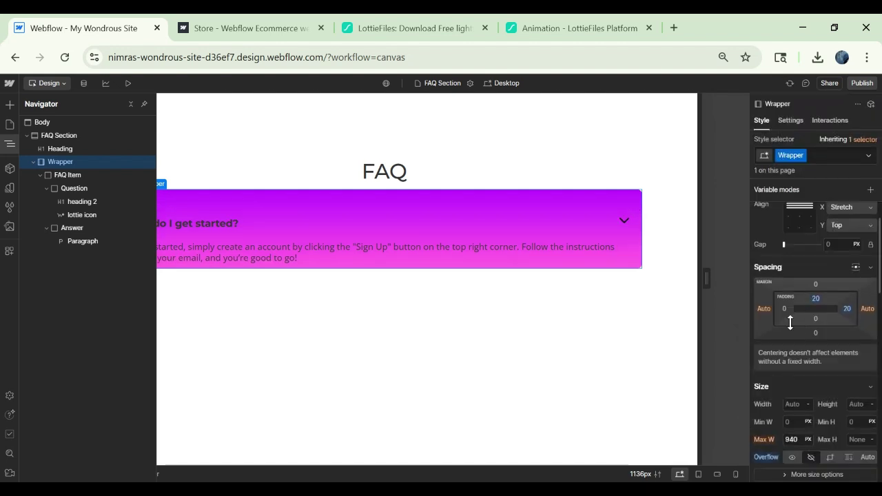
{"action": "left_click", "coordinate": [786, 309]}
{"action": "left_click", "coordinate": [829, 348]}
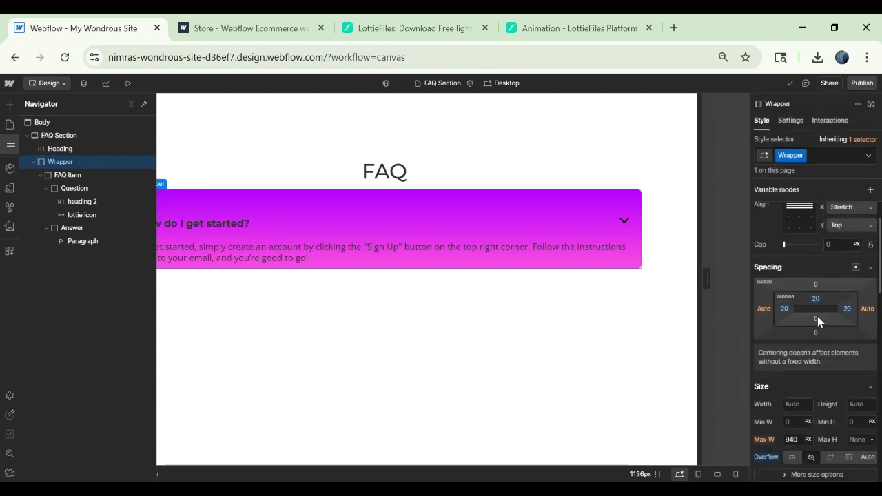
{"action": "left_click", "coordinate": [816, 319]}
{"action": "left_click", "coordinate": [832, 355]}
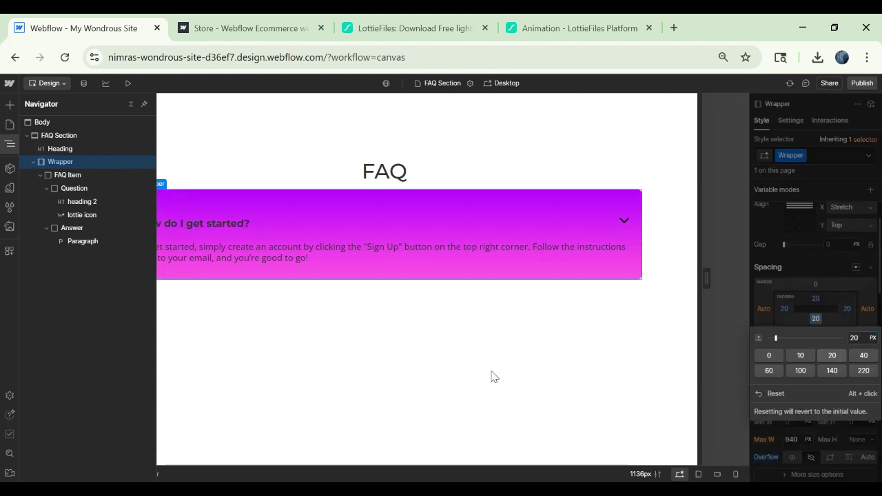
{"action": "left_click", "coordinate": [66, 175]}
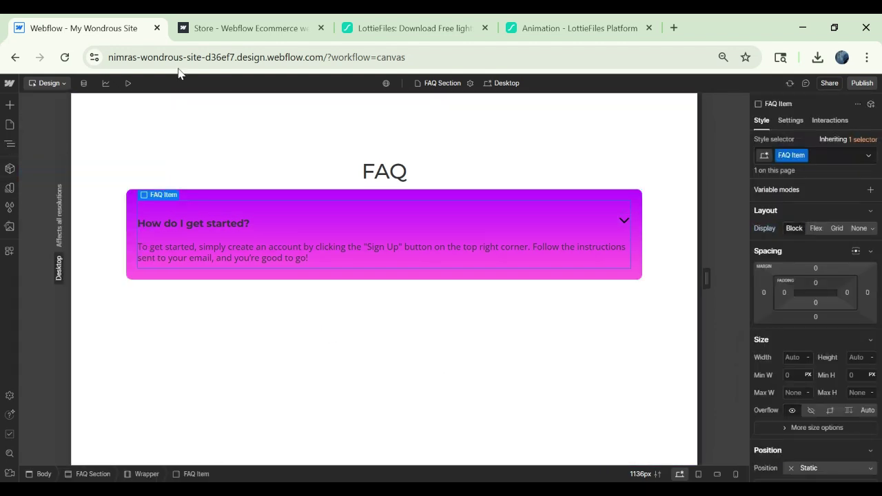
Step: Set the FAQ Item's background color to the White variable and compare with the published page
{"action": "left_click", "coordinate": [248, 27]}
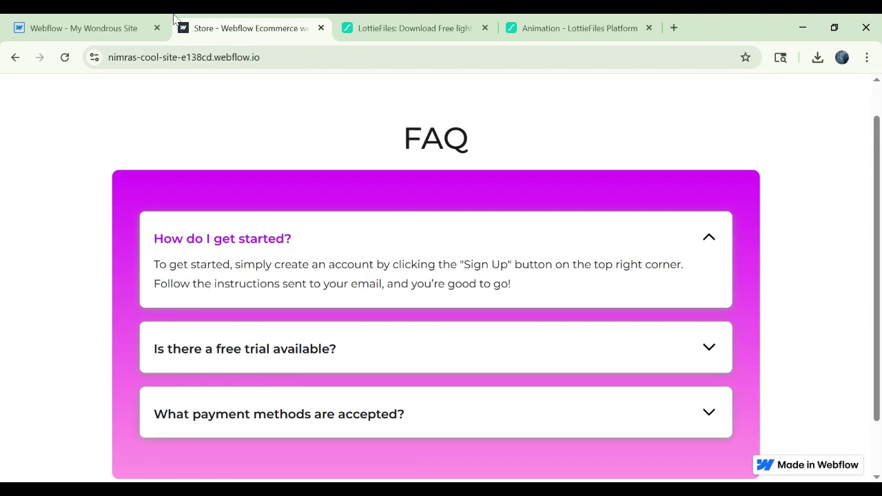
{"action": "left_click", "coordinate": [144, 21]}
{"action": "scroll", "coordinate": [816, 290], "scroll_direction": "down", "scroll_amount": 10}
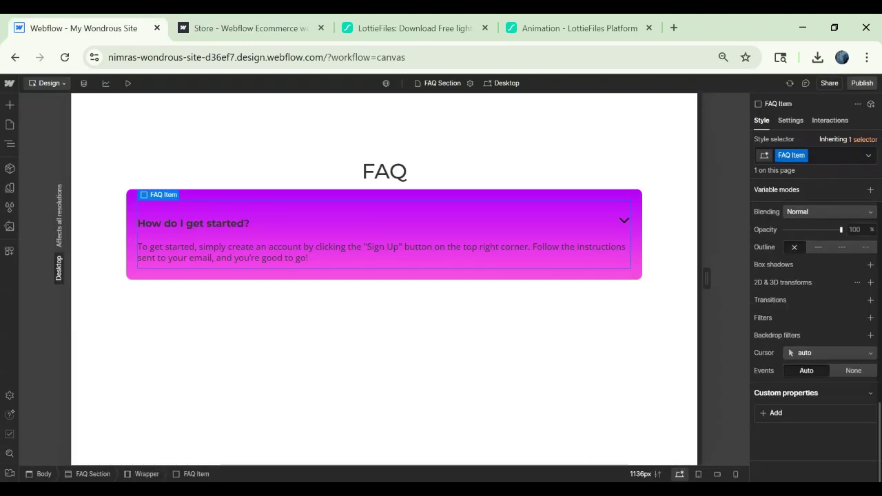
{"action": "scroll", "coordinate": [816, 289], "scroll_direction": "up", "scroll_amount": 4}
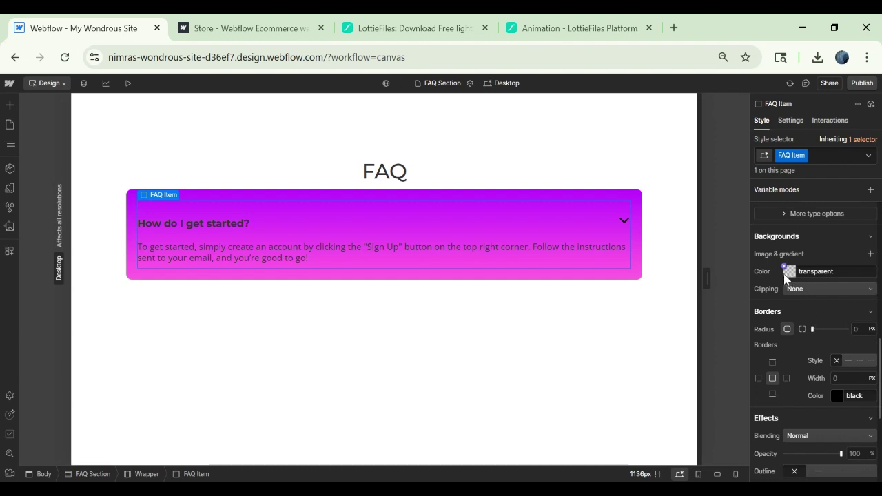
{"action": "left_click", "coordinate": [784, 275]}
{"action": "left_click", "coordinate": [776, 364]}
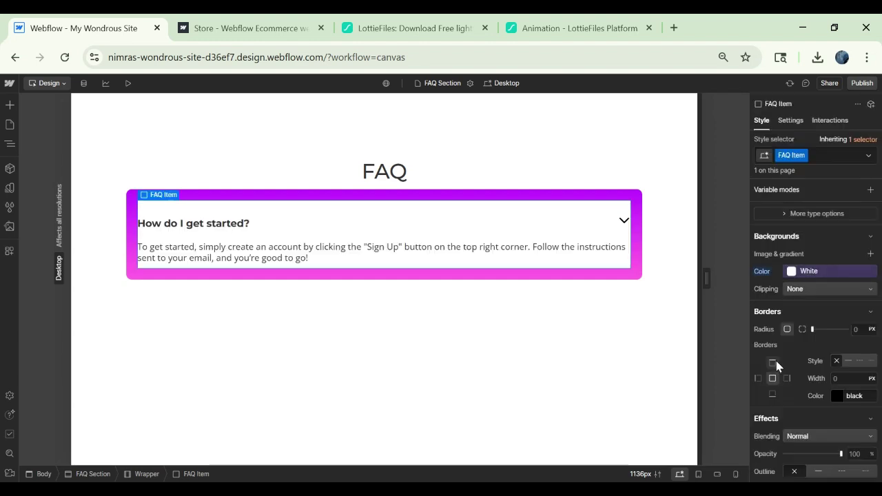
{"action": "left_click", "coordinate": [267, 27]}
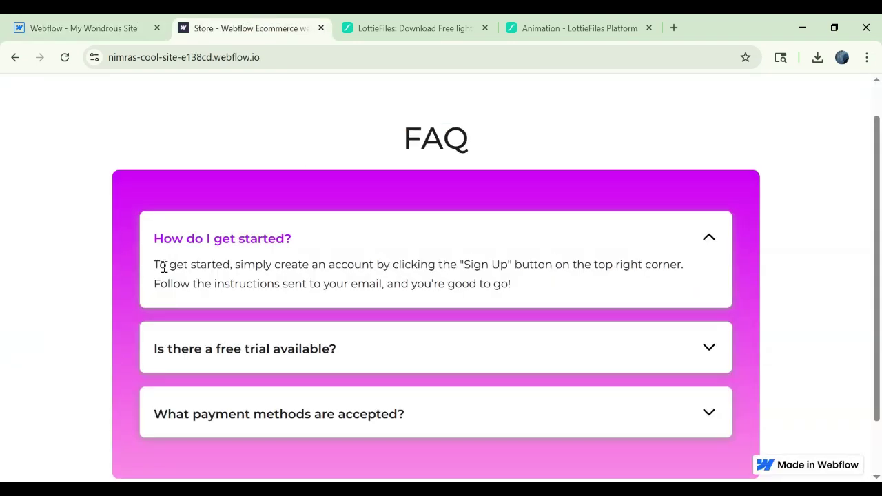
{"action": "left_click", "coordinate": [69, 28]}
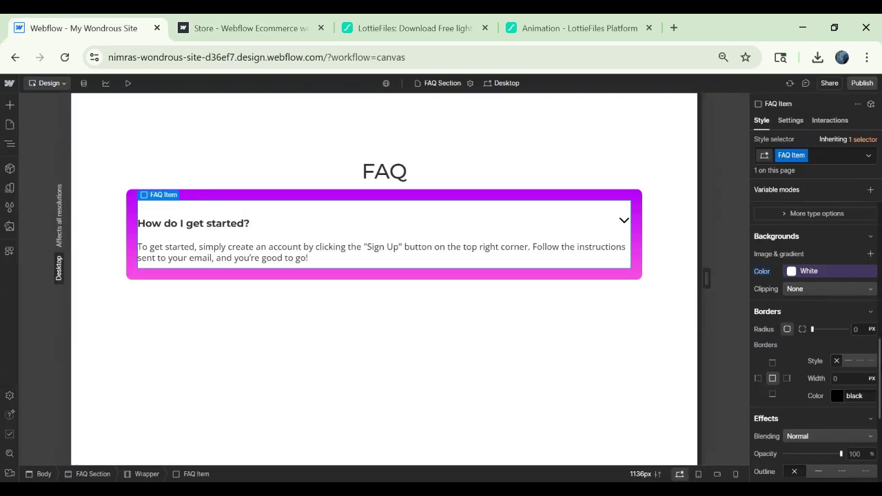
Step: Set the FAQ Item's padding to 20 px on all four sides
{"action": "scroll", "coordinate": [816, 296], "scroll_direction": "up", "scroll_amount": 5}
{"action": "left_click", "coordinate": [847, 352]}
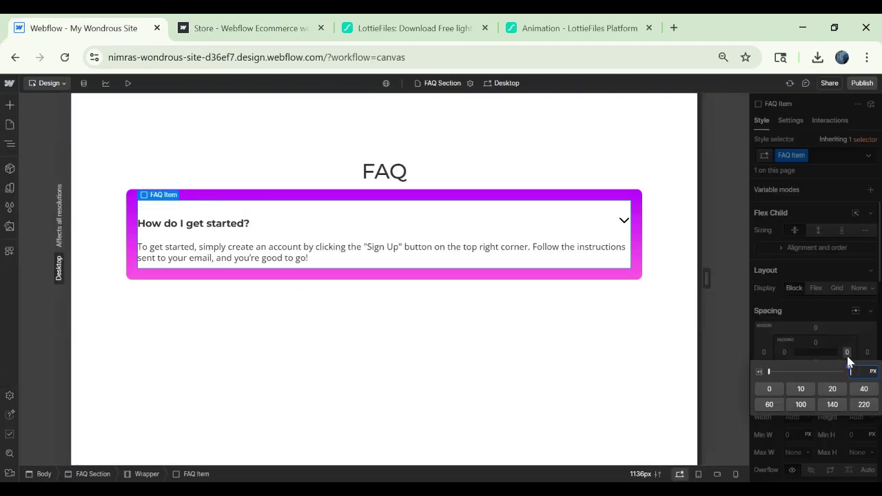
{"action": "left_click", "coordinate": [801, 389]}
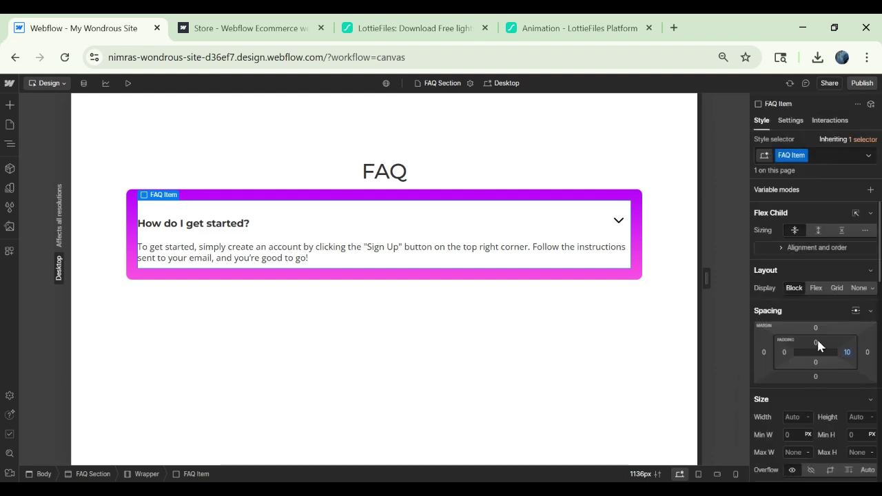
{"action": "left_click", "coordinate": [848, 354]}
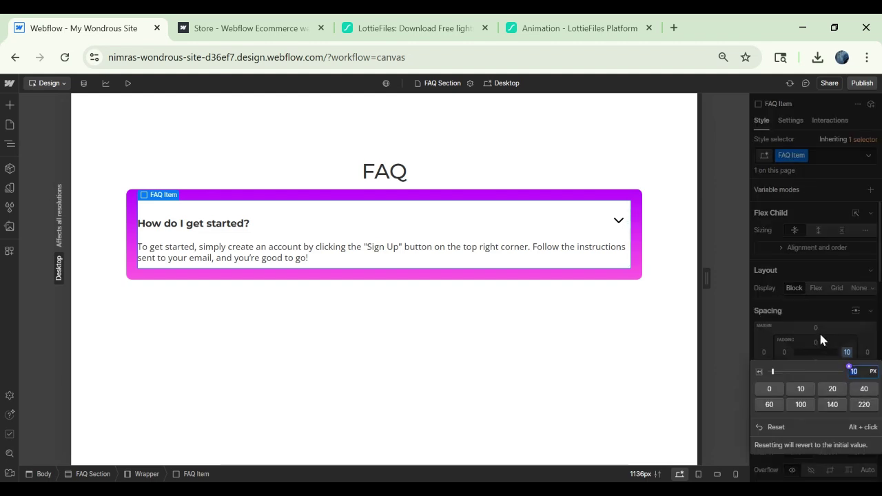
{"action": "left_click", "coordinate": [833, 389]}
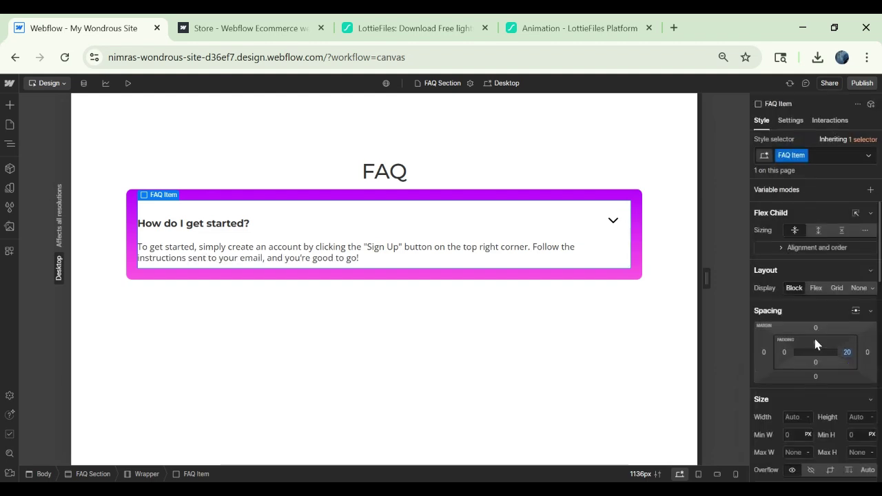
{"action": "left_click", "coordinate": [816, 342]}
{"action": "left_click", "coordinate": [832, 389]}
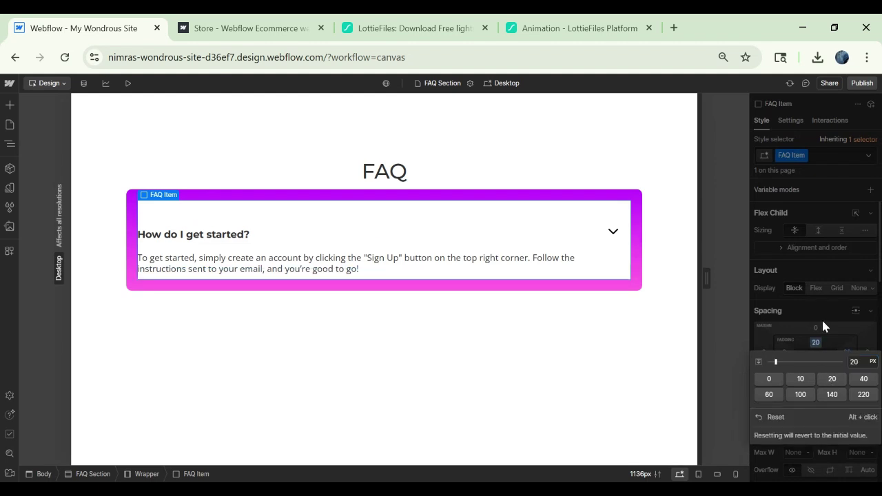
{"action": "left_click", "coordinate": [816, 364]}
{"action": "left_click", "coordinate": [830, 391]}
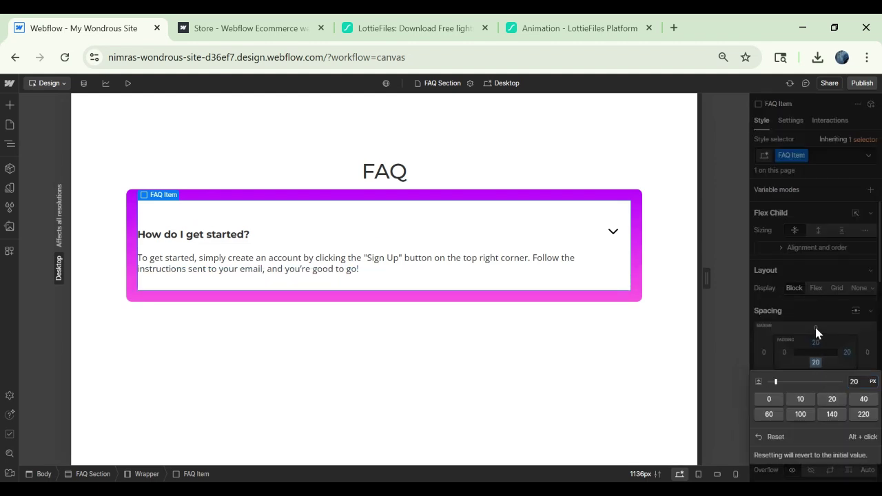
{"action": "left_click", "coordinate": [784, 352]}
{"action": "left_click", "coordinate": [824, 391]}
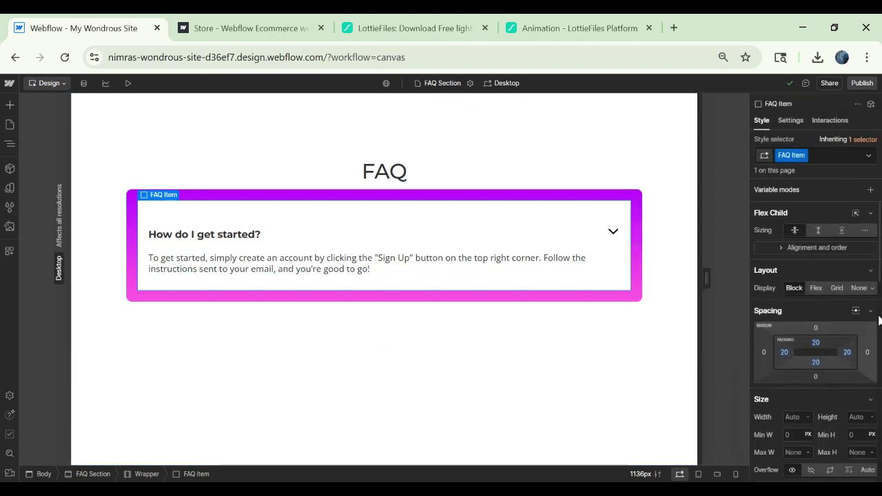
Step: Round the FAQ Item's corners with a 10 px border radius
{"action": "scroll", "coordinate": [855, 304], "scroll_direction": "down", "scroll_amount": 5}
{"action": "scroll", "coordinate": [814, 310], "scroll_direction": "down", "scroll_amount": 3}
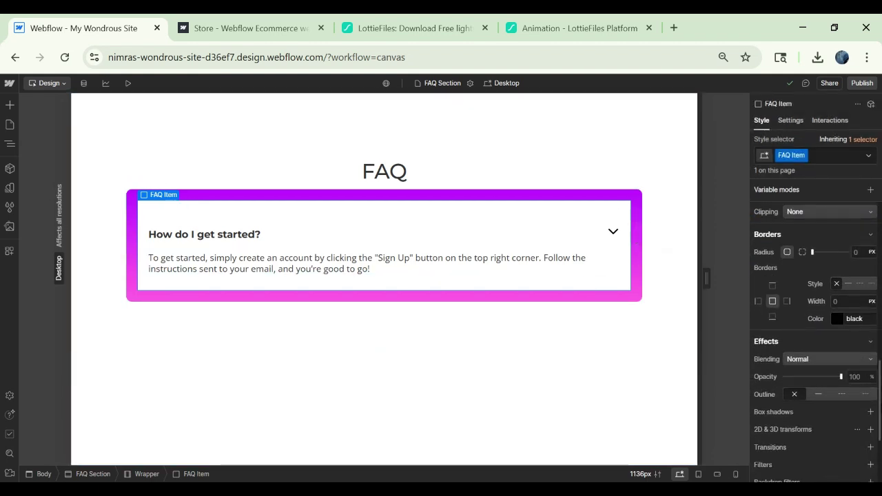
{"action": "left_click", "coordinate": [865, 252]}
{"action": "type", "text": "10"}
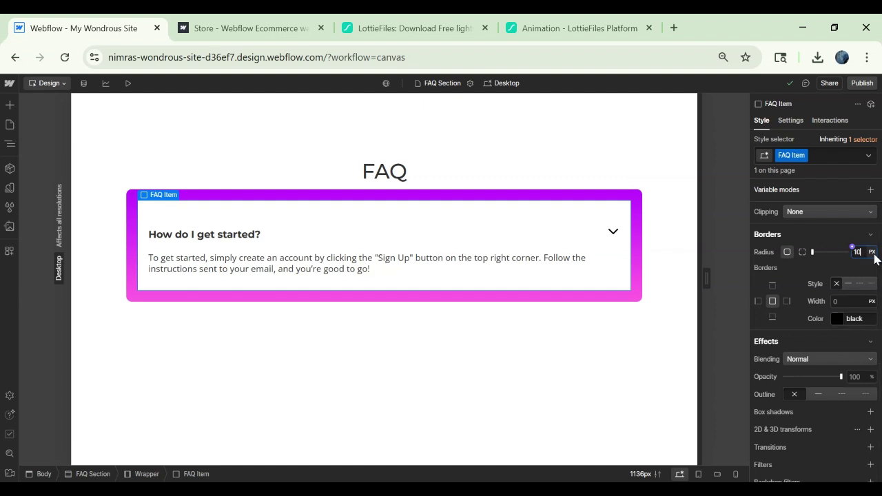
{"action": "scroll", "coordinate": [877, 310], "scroll_direction": "up", "scroll_amount": 8}
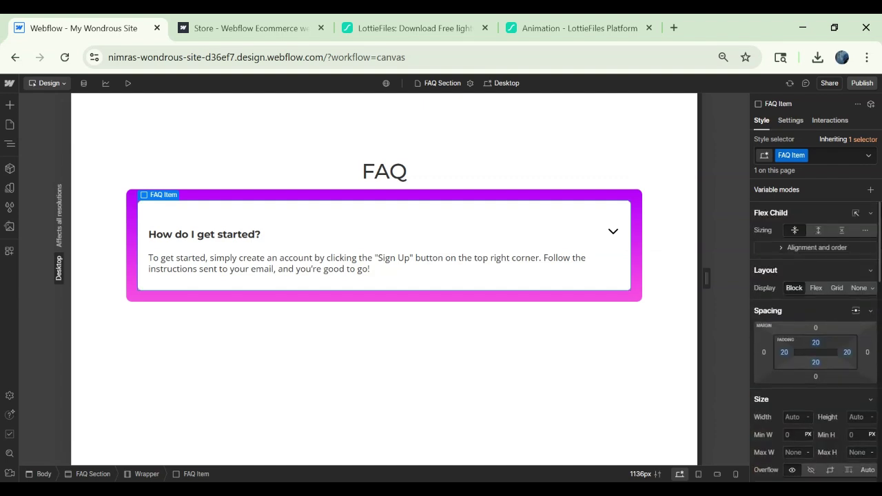
{"action": "scroll", "coordinate": [810, 391], "scroll_direction": "down", "scroll_amount": 1}
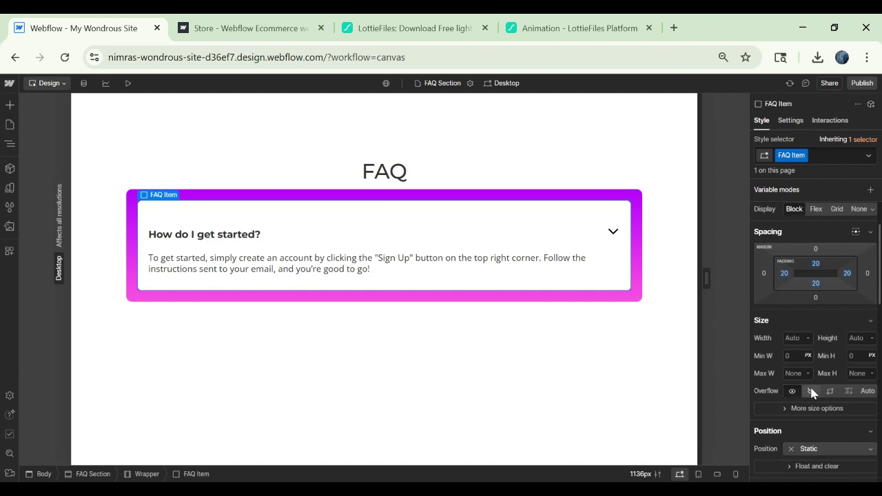
{"action": "left_click", "coordinate": [400, 342]}
{"action": "left_click", "coordinate": [455, 295]}
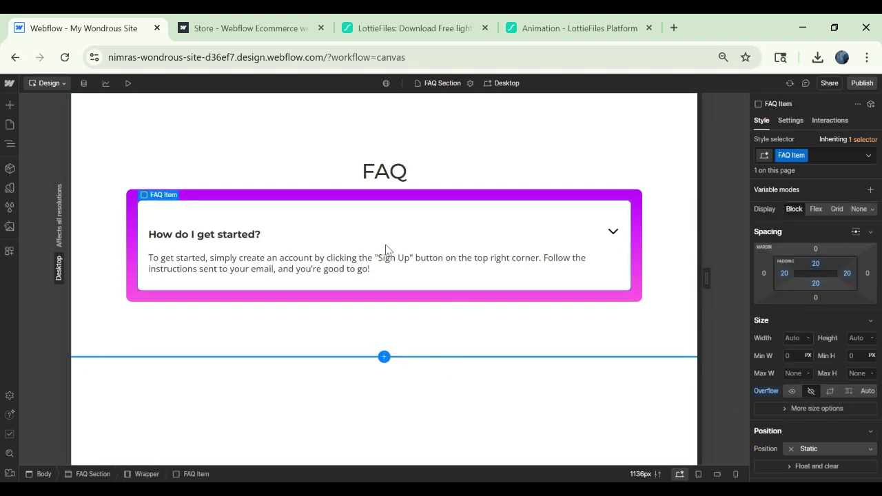
Step: Set the 'How do I get started?' heading's top and bottom margins to 0
{"action": "left_click", "coordinate": [324, 236]}
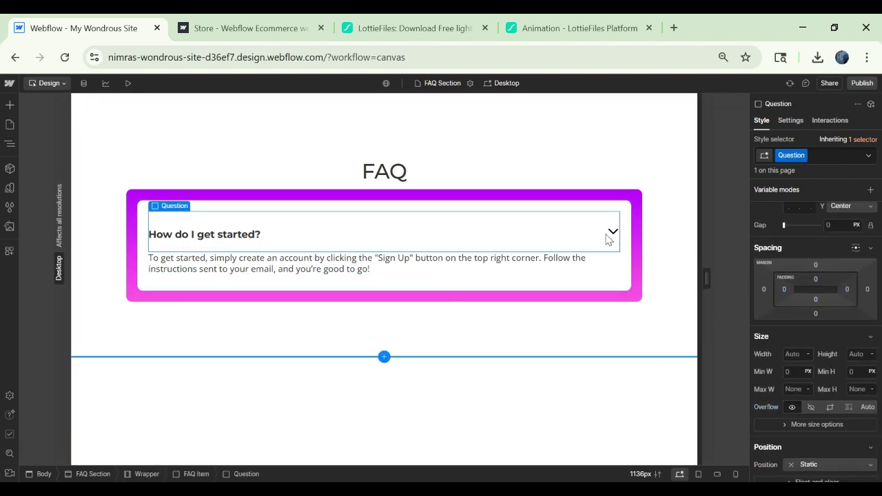
{"action": "left_click", "coordinate": [243, 236]}
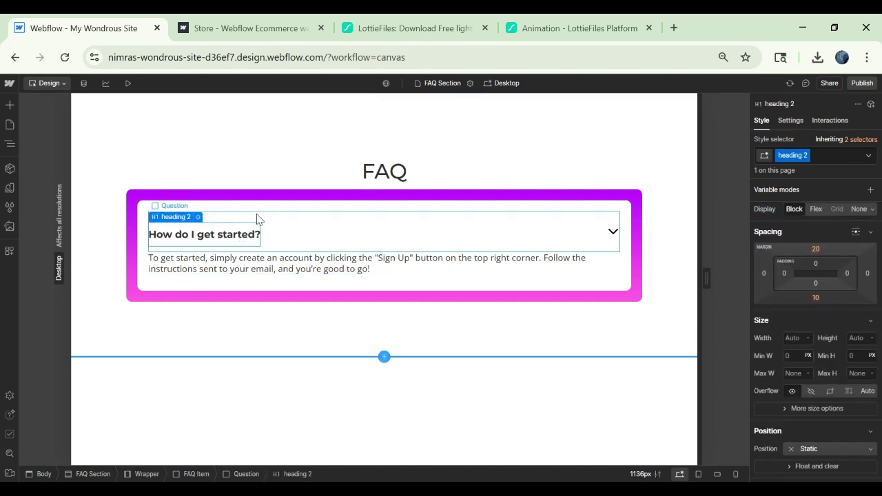
{"action": "left_click", "coordinate": [814, 251]}
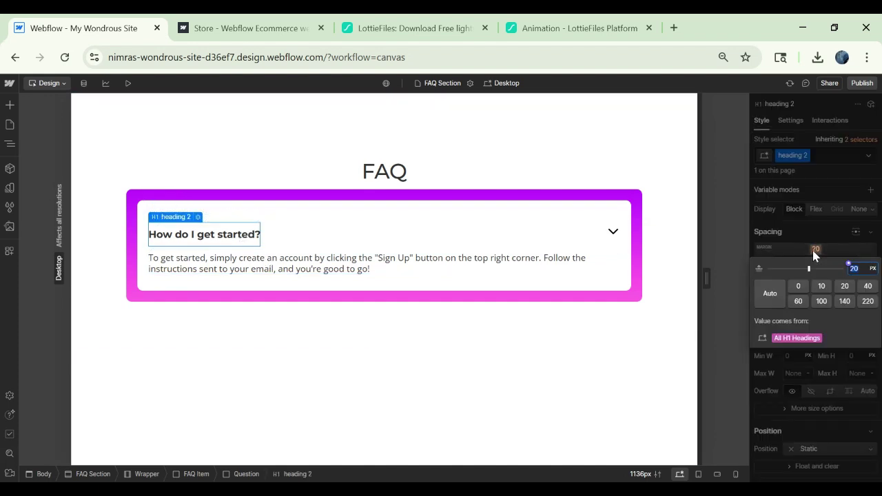
{"action": "left_click", "coordinate": [799, 285]}
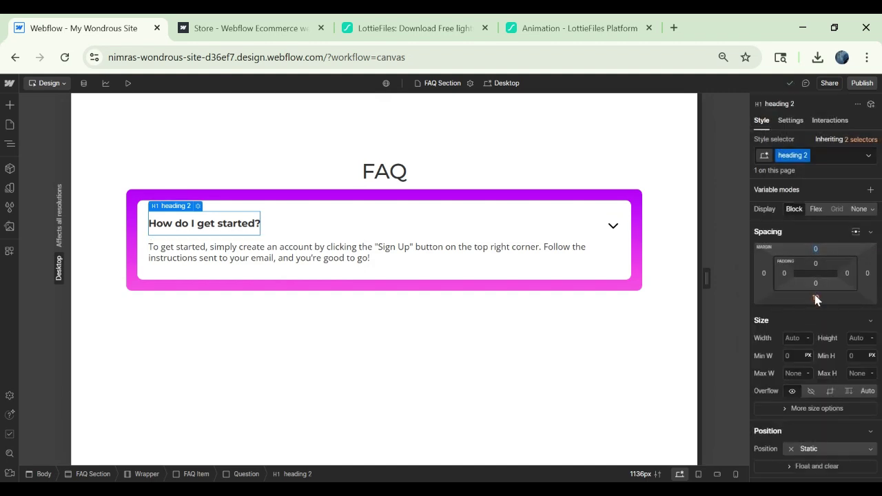
{"action": "left_click", "coordinate": [816, 298]}
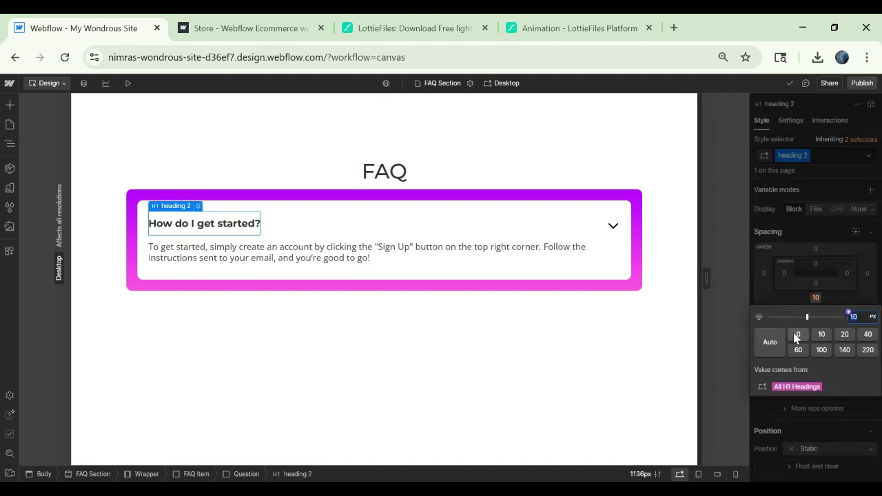
{"action": "left_click", "coordinate": [799, 334]}
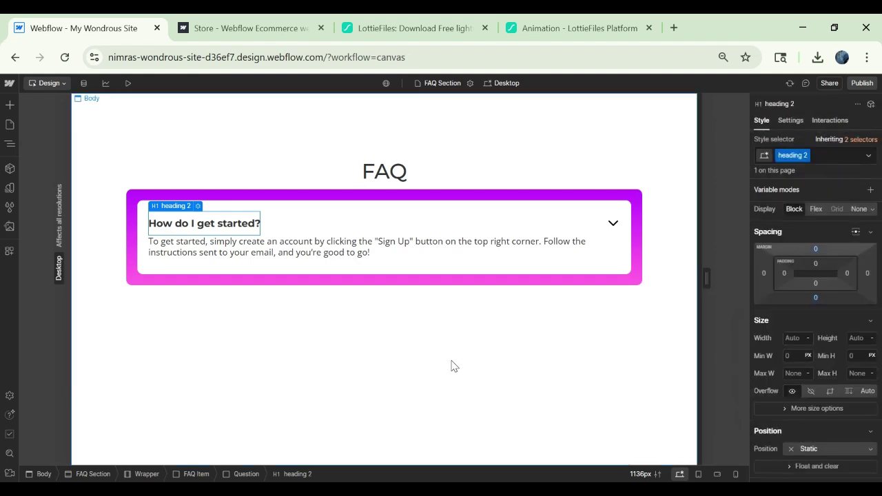
{"action": "left_click", "coordinate": [451, 365]}
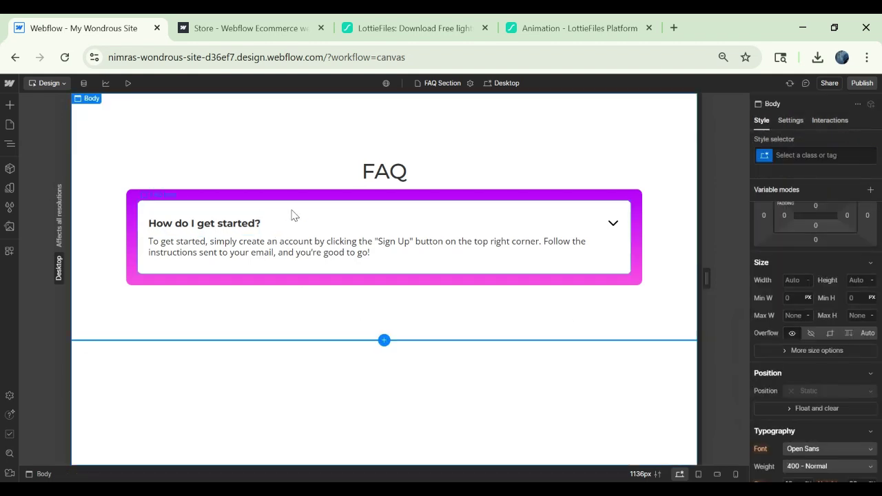
{"action": "left_click", "coordinate": [633, 279]}
{"action": "left_click", "coordinate": [605, 250]}
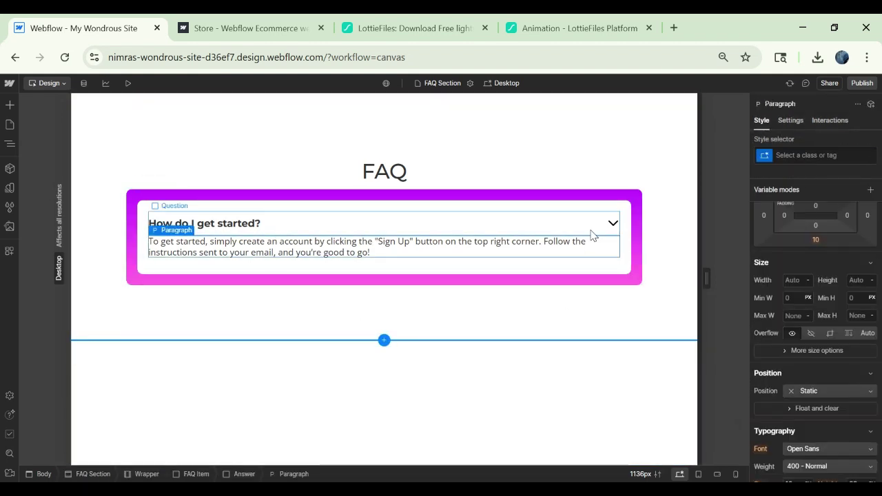
Step: Select the Question element in the Navigator and show its Interactions settings
{"action": "left_click", "coordinate": [592, 232]}
{"action": "left_click", "coordinate": [10, 143]}
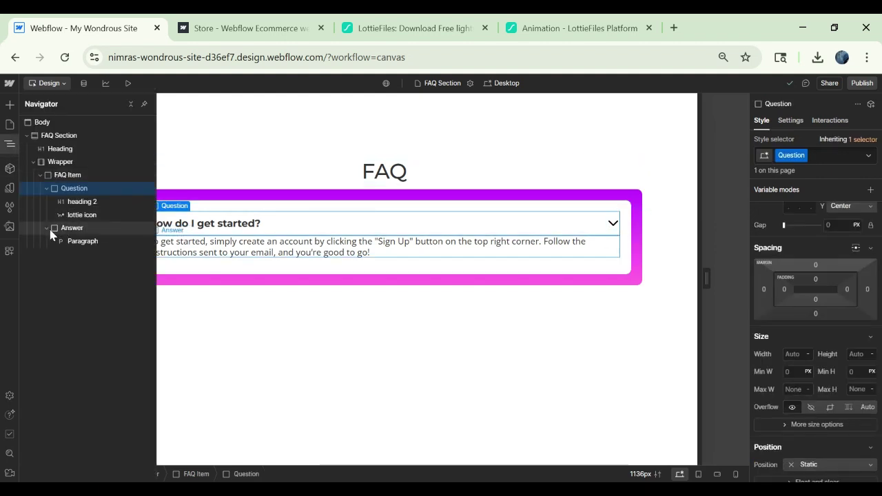
{"action": "left_click", "coordinate": [50, 229]}
{"action": "left_click", "coordinate": [46, 188]}
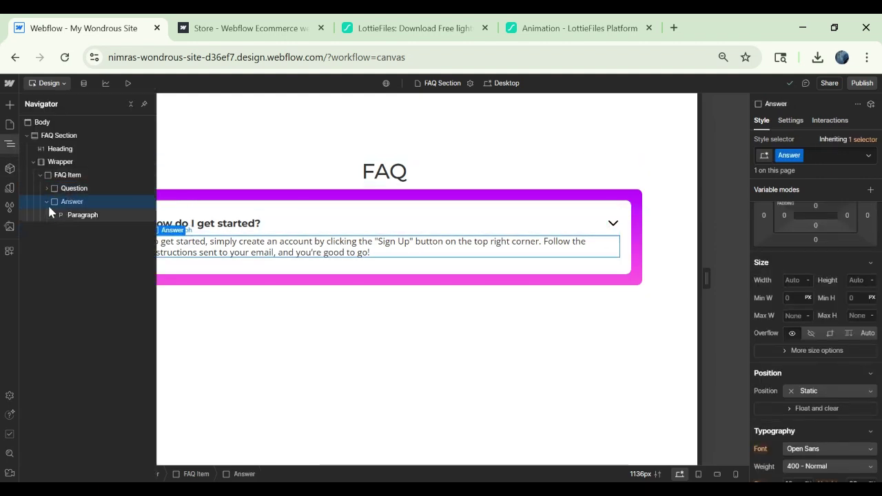
{"action": "left_click", "coordinate": [72, 188]}
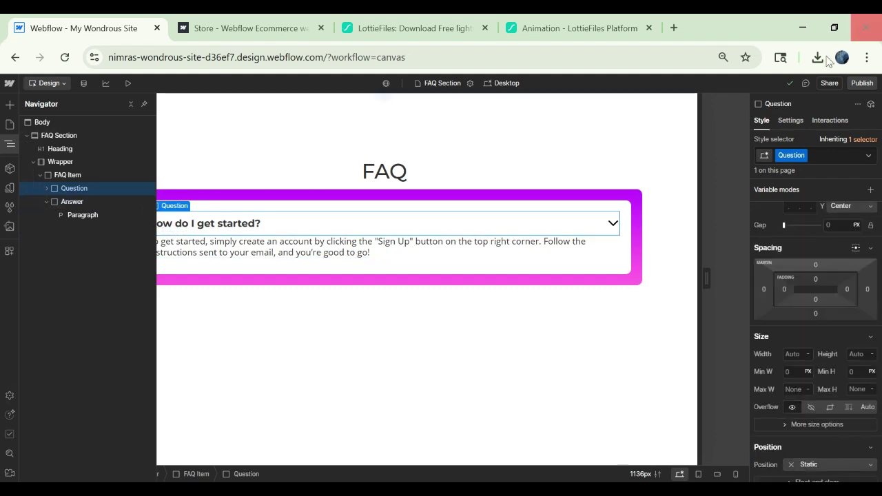
{"action": "left_click", "coordinate": [831, 121]}
Step: Add a Mouse click trigger to Question starting a new timed animation named 'Show content'
{"action": "left_click", "coordinate": [871, 159]}
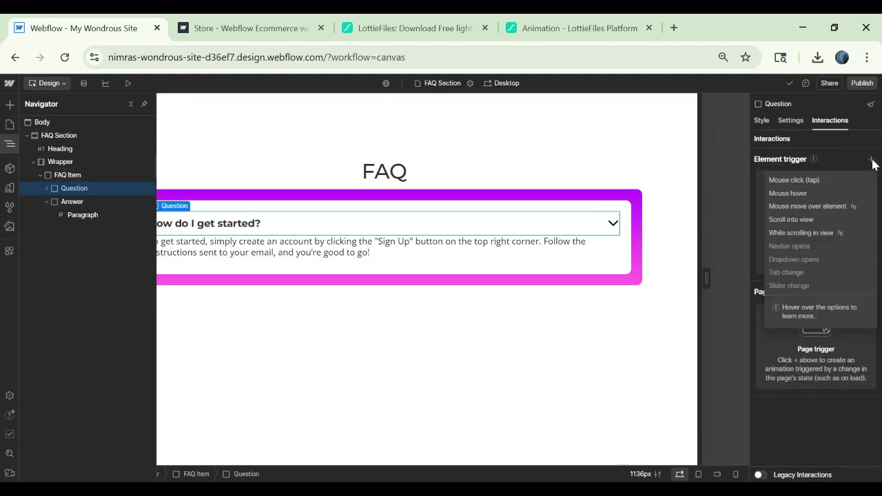
{"action": "left_click", "coordinate": [795, 181]}
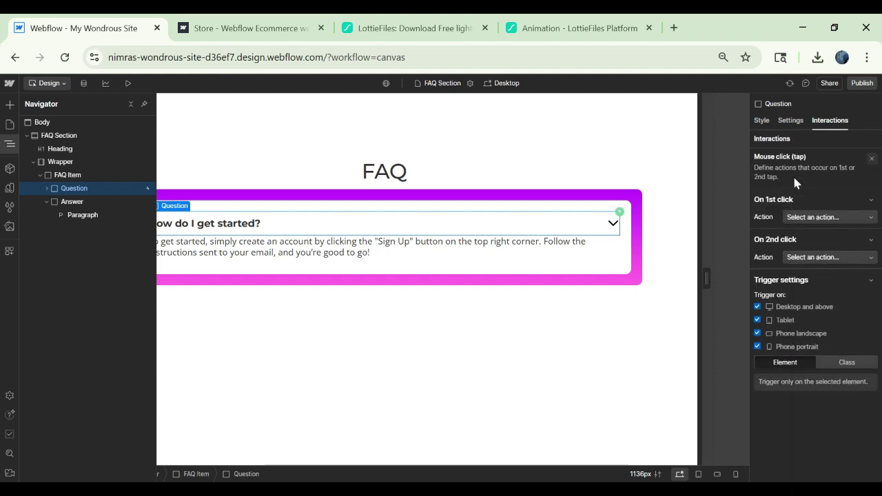
{"action": "left_click", "coordinate": [804, 218]}
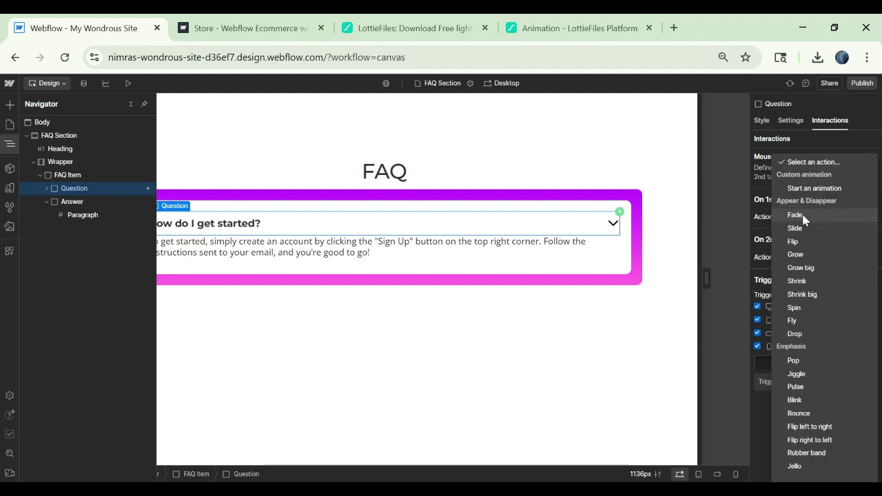
{"action": "left_click", "coordinate": [804, 186]}
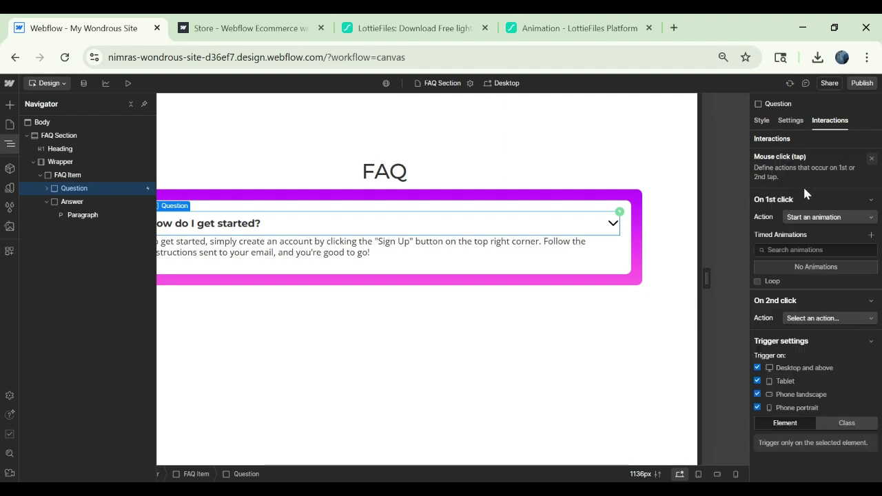
{"action": "left_click", "coordinate": [871, 235]}
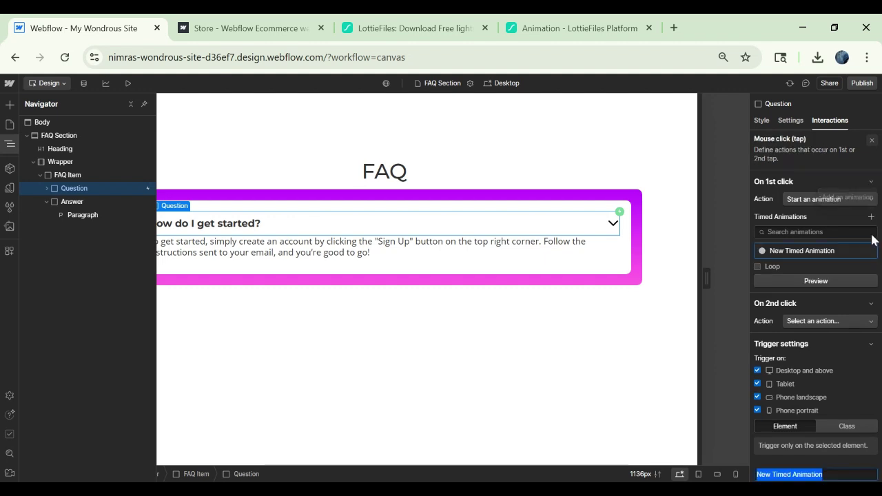
{"action": "left_click", "coordinate": [827, 251]}
{"action": "key", "text": "BackSpace"}
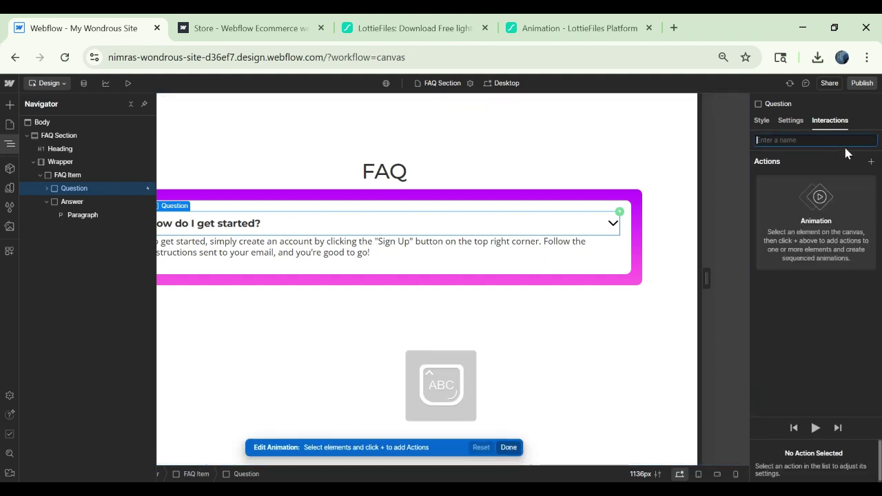
{"action": "type", "text": "Show content"}
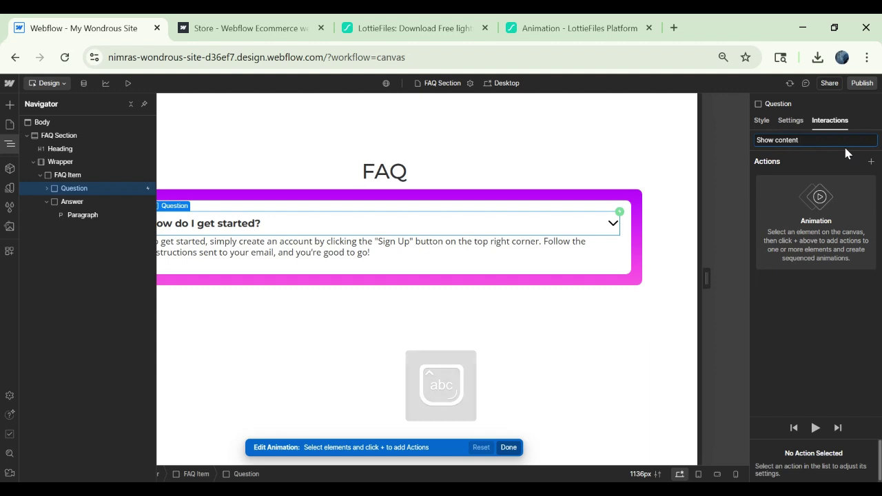
Step: Confirm the 'Show content' name and test the published FAQ items' expand and collapse
{"action": "key", "text": "Return"}
{"action": "left_click", "coordinate": [212, 20]}
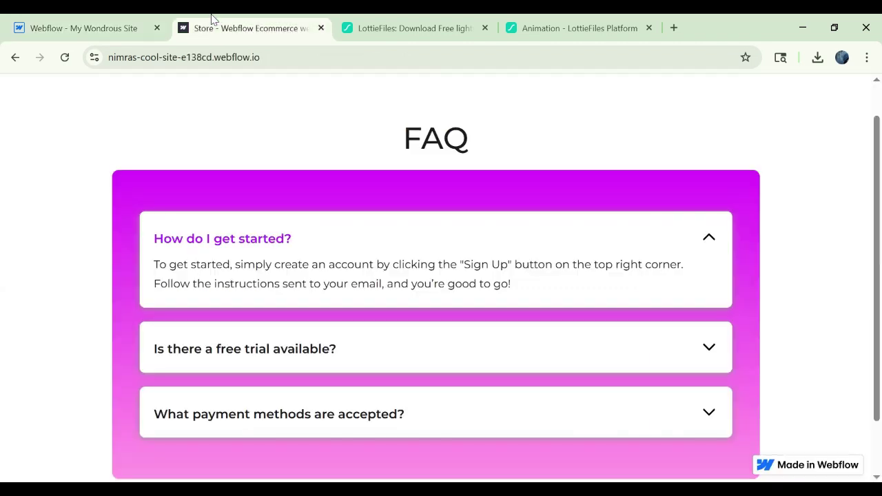
{"action": "left_click", "coordinate": [703, 246]}
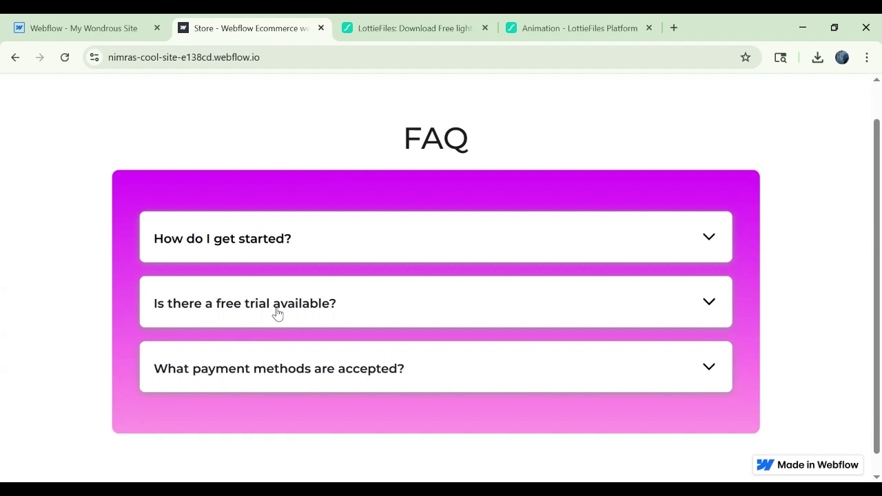
{"action": "left_click", "coordinate": [693, 302]}
{"action": "left_click", "coordinate": [83, 28]}
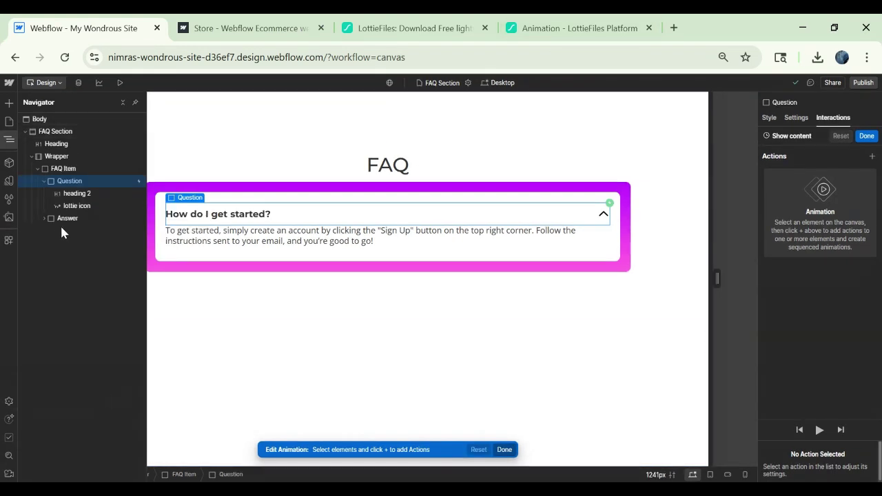
Step: Add a Size action on the Answer, set as initial state with 0 px height
{"action": "left_click", "coordinate": [78, 222]}
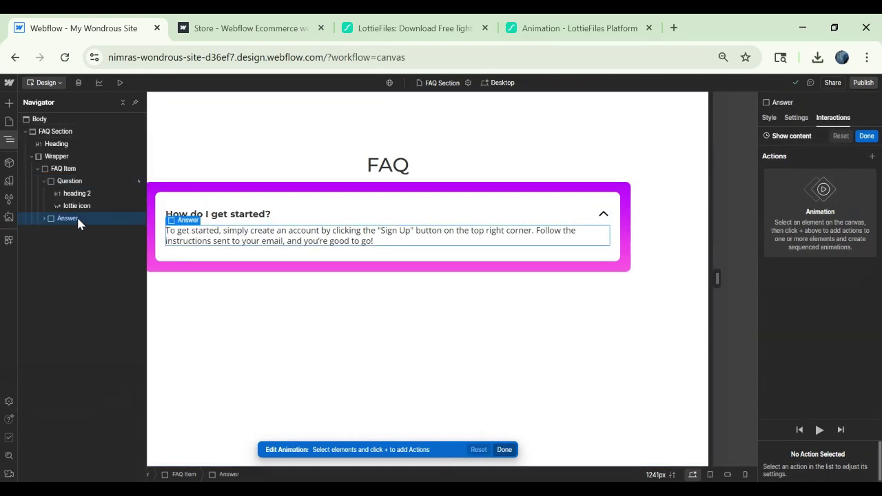
{"action": "left_click", "coordinate": [873, 157]}
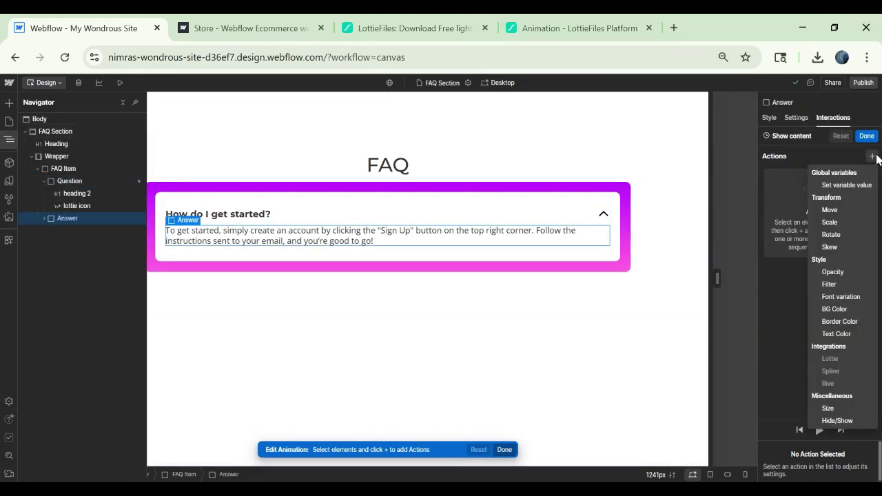
{"action": "left_click", "coordinate": [829, 409]}
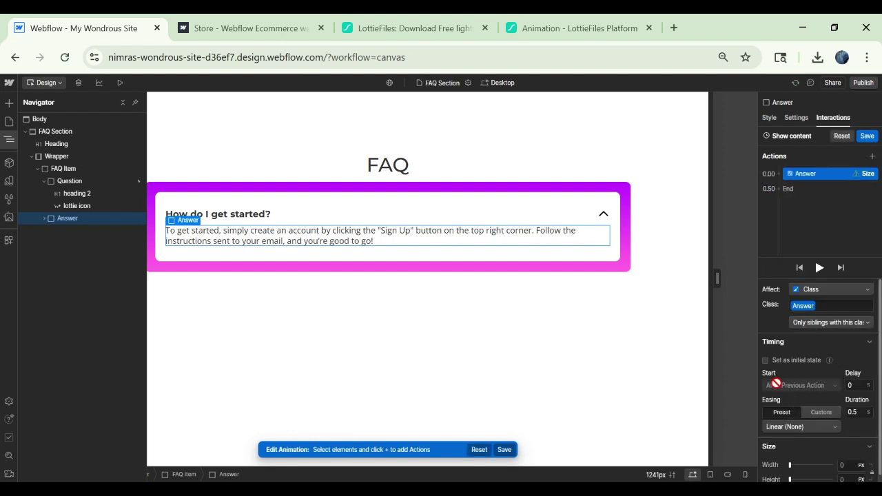
{"action": "left_click", "coordinate": [766, 361]}
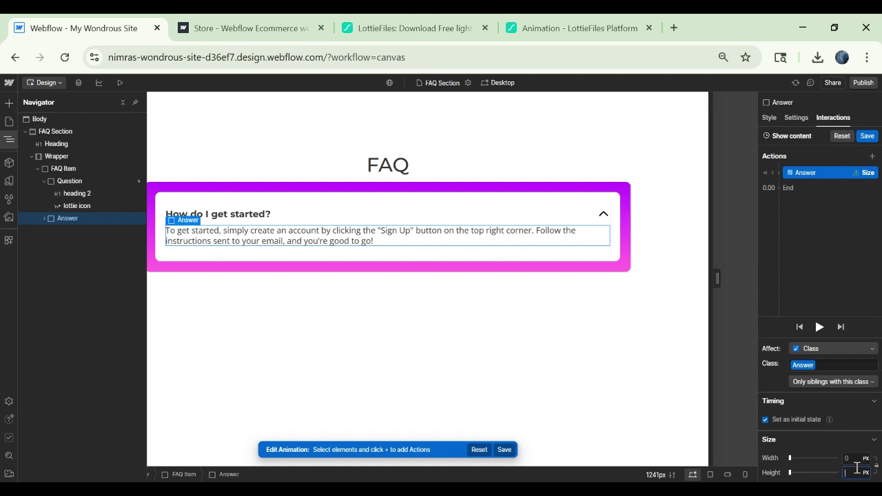
{"action": "left_click", "coordinate": [857, 468]}
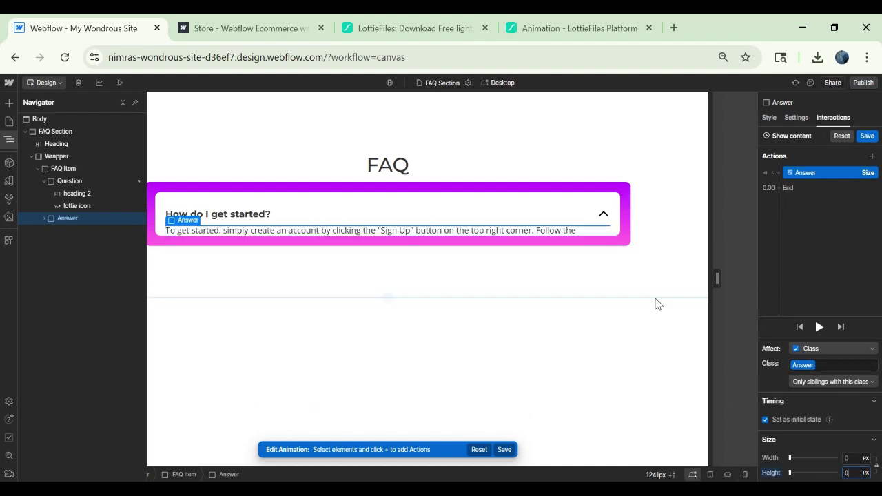
{"action": "left_click", "coordinate": [769, 118]}
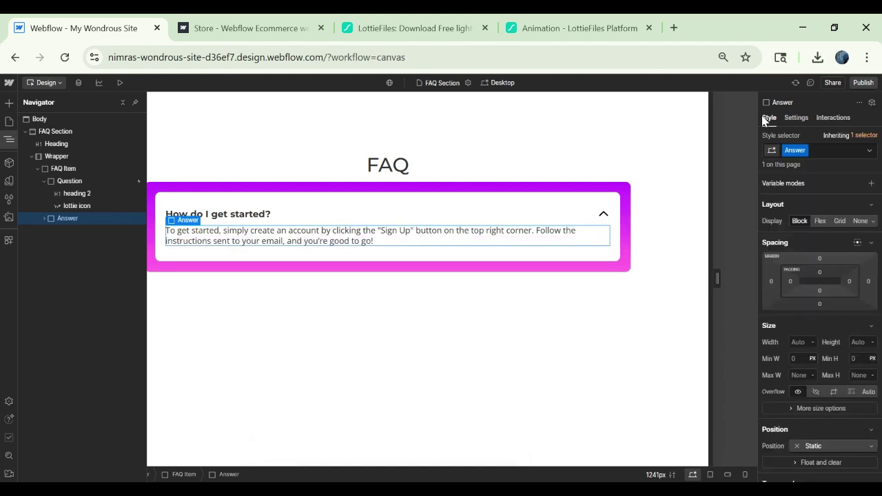
Step: Set the Answer's overflow to Hidden and reopen the Question's Show content animation
{"action": "left_click", "coordinate": [816, 392]}
{"action": "left_click", "coordinate": [831, 117]}
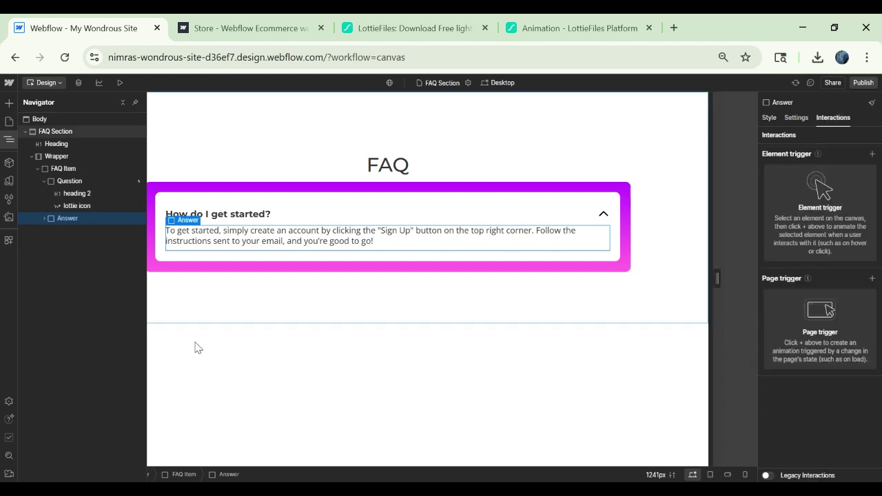
{"action": "left_click", "coordinate": [69, 181]}
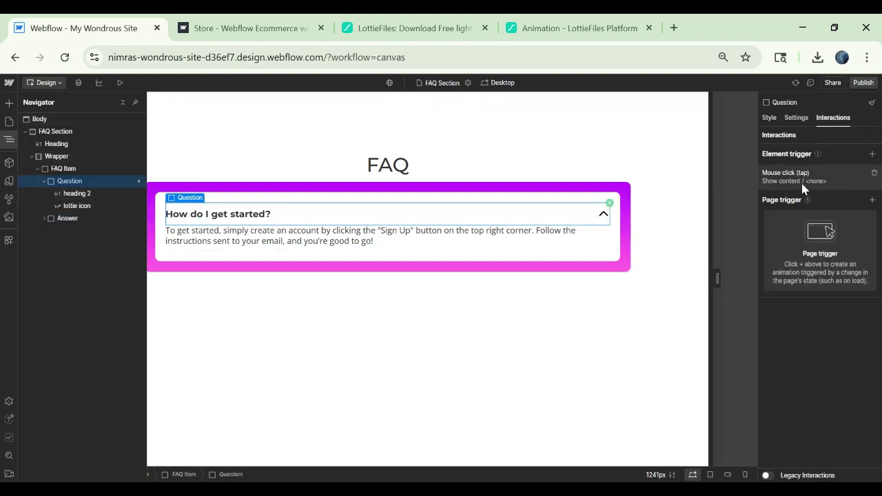
{"action": "left_click", "coordinate": [803, 179]}
{"action": "left_click", "coordinate": [793, 255]}
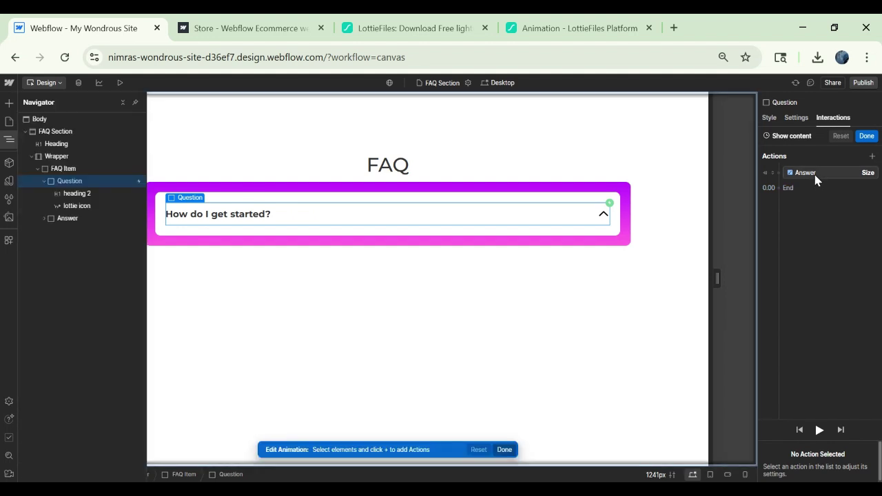
{"action": "left_click", "coordinate": [815, 176]}
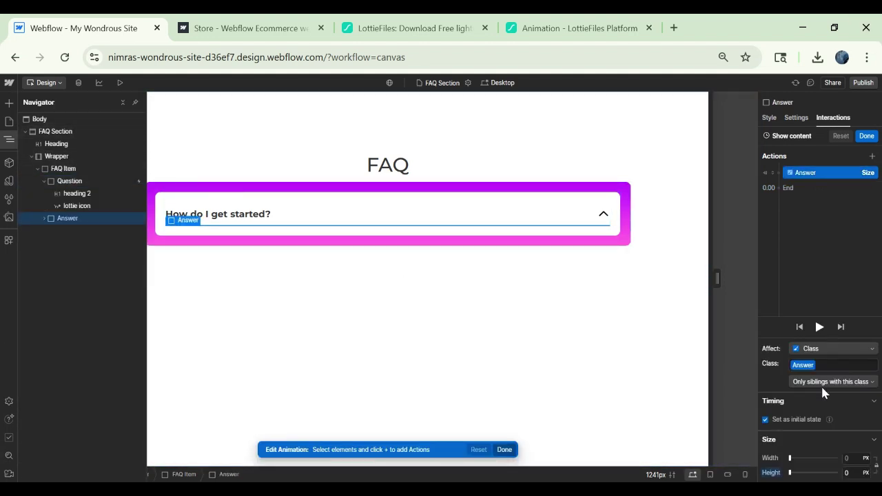
Step: Add a Lottie action on the lottie icon as Show content's initial state at 0%
{"action": "left_click", "coordinate": [69, 207]}
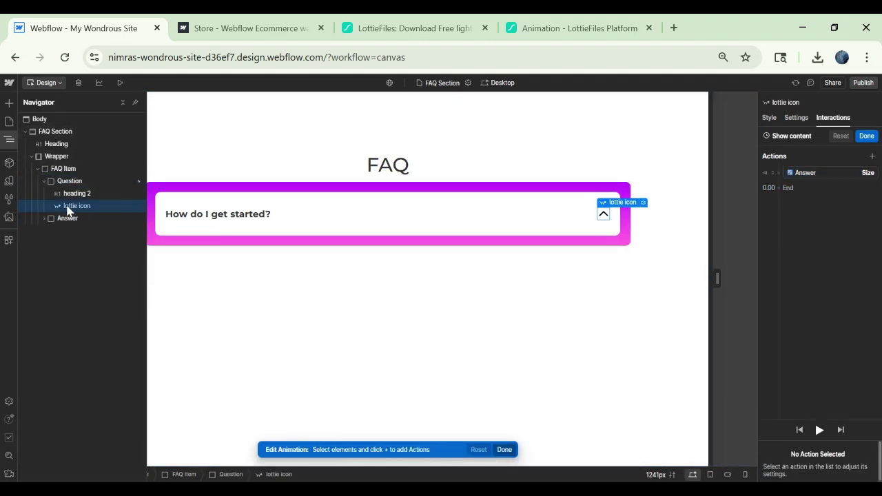
{"action": "left_click", "coordinate": [873, 159]}
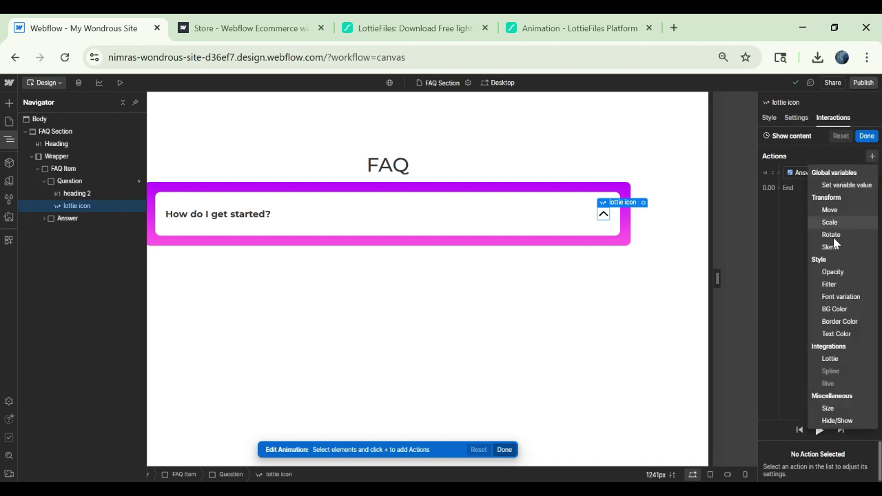
{"action": "left_click", "coordinate": [830, 360]}
{"action": "left_click_drag", "start_coordinate": [812, 193], "coordinate": [812, 175]}
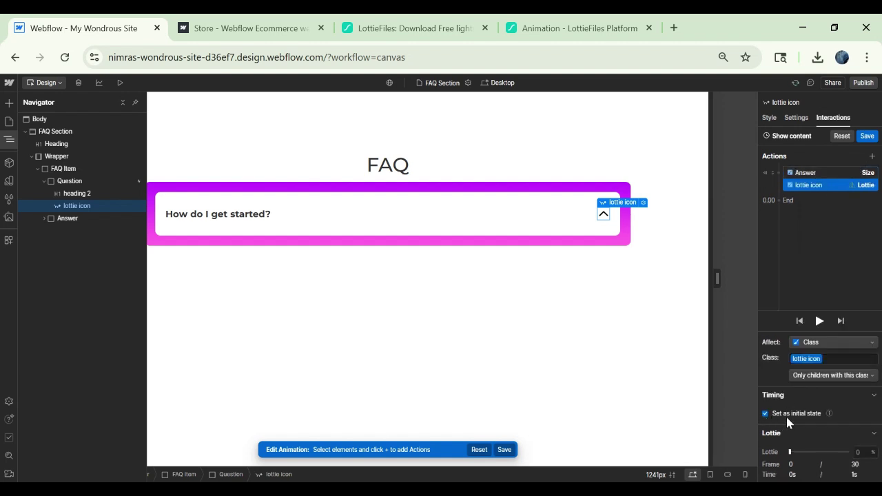
{"action": "left_click", "coordinate": [867, 451]}
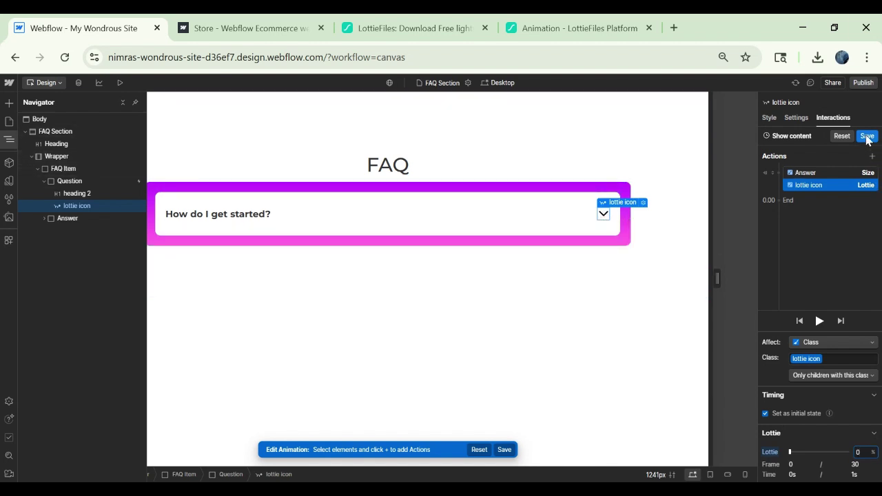
{"action": "left_click", "coordinate": [851, 202]}
{"action": "key", "text": "Escape"}
{"action": "left_click", "coordinate": [779, 200]}
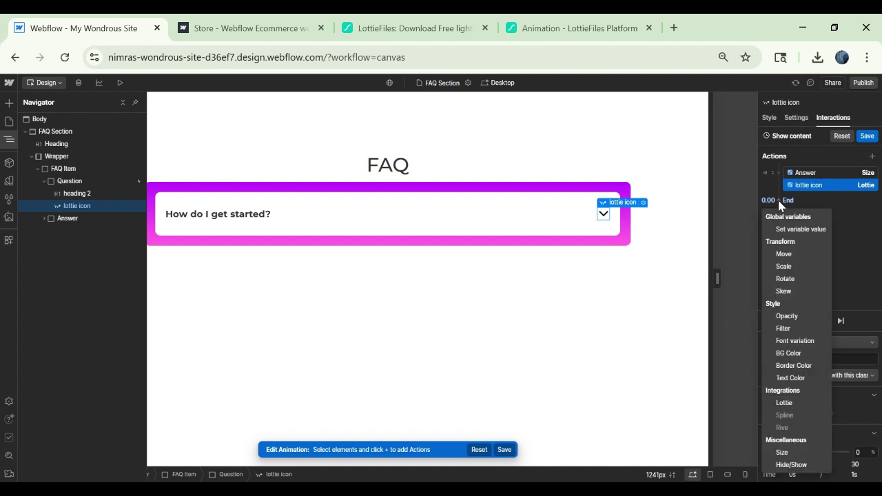
Step: Add a Size action that grows the Answer to auto height
{"action": "key", "text": "Escape"}
{"action": "left_click", "coordinate": [68, 218]}
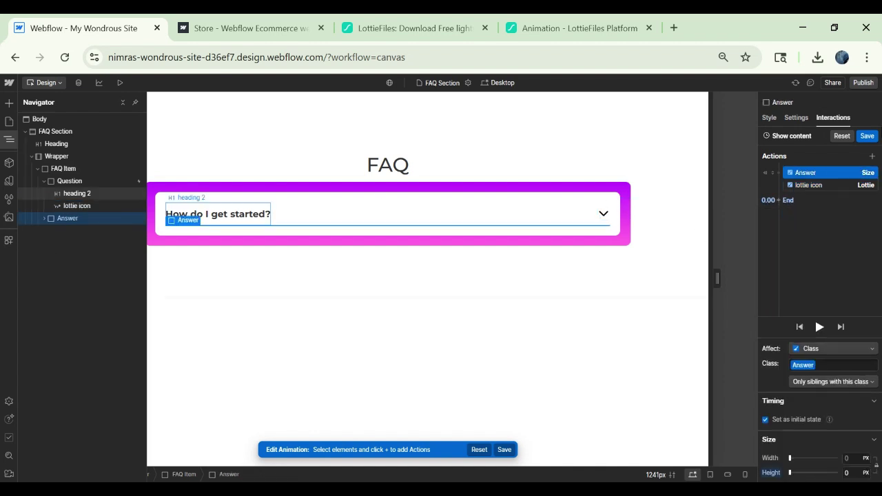
{"action": "left_click", "coordinate": [779, 200]}
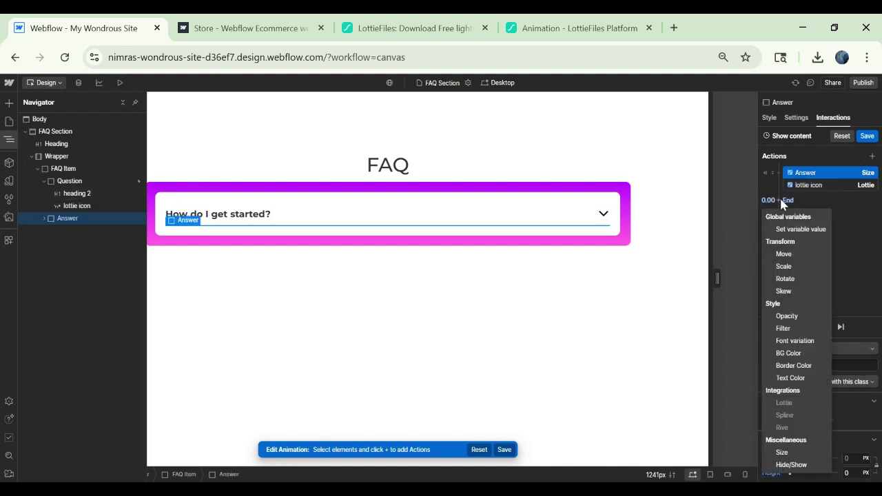
{"action": "left_click", "coordinate": [782, 454]}
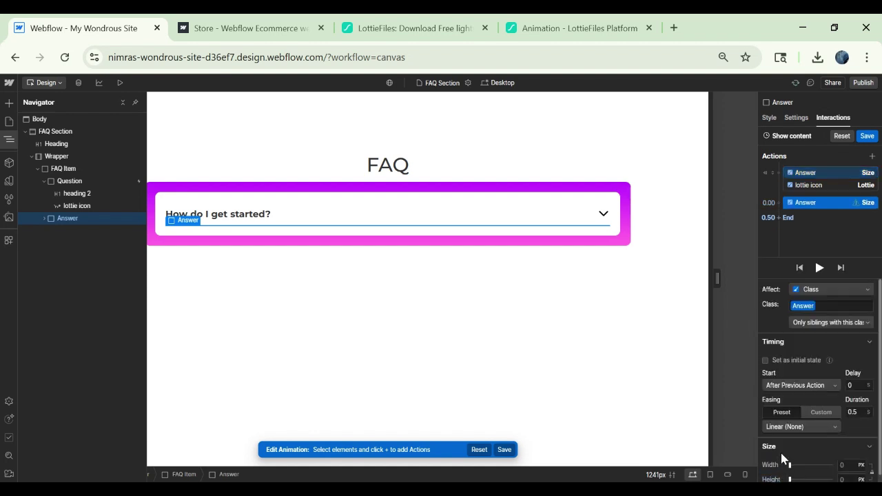
{"action": "left_click", "coordinate": [766, 361]}
{"action": "left_click", "coordinate": [781, 363]}
{"action": "left_click", "coordinate": [844, 479]}
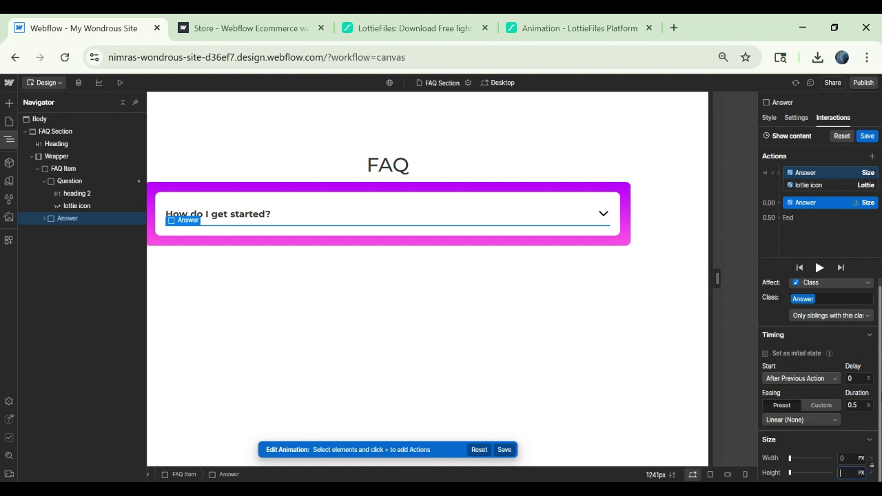
{"action": "type", "text": "auto"}
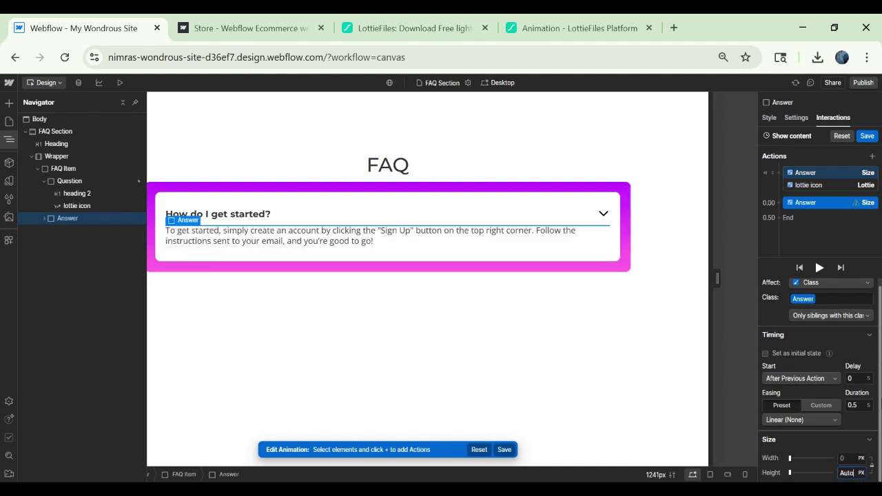
Step: Add a Lottie action on the lottie icon playing to 90% with the previous action
{"action": "left_click", "coordinate": [778, 203]}
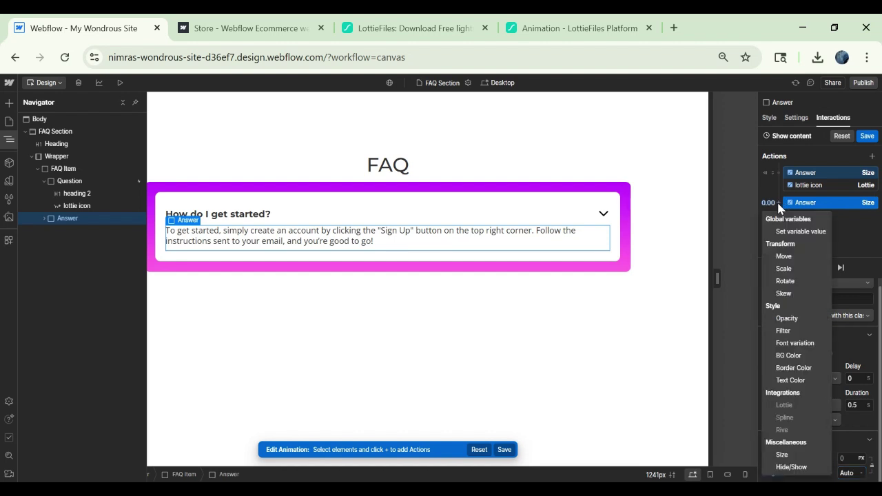
{"action": "left_click", "coordinate": [74, 206]}
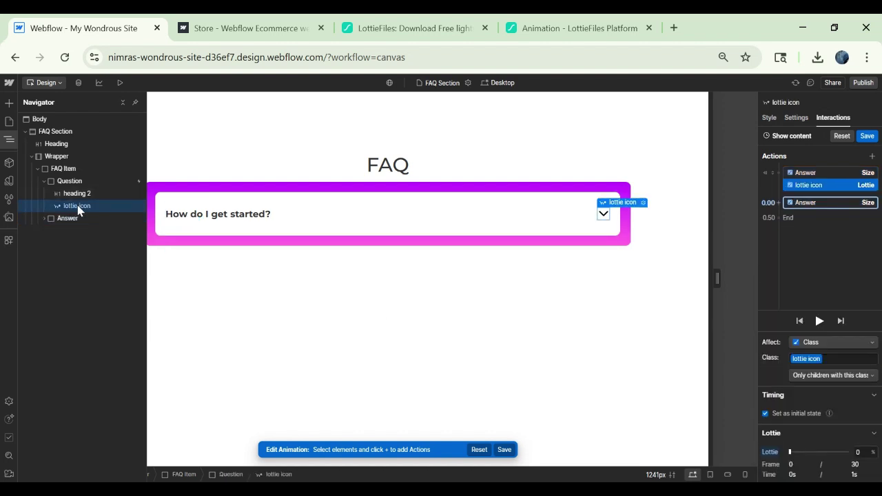
{"action": "left_click", "coordinate": [779, 217]}
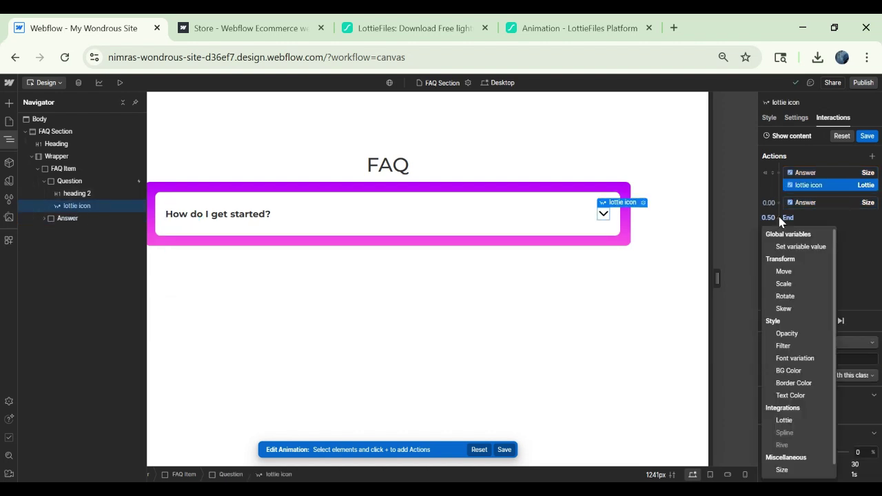
{"action": "left_click", "coordinate": [797, 419]}
{"action": "left_click_drag", "start_coordinate": [829, 211], "coordinate": [828, 201]}
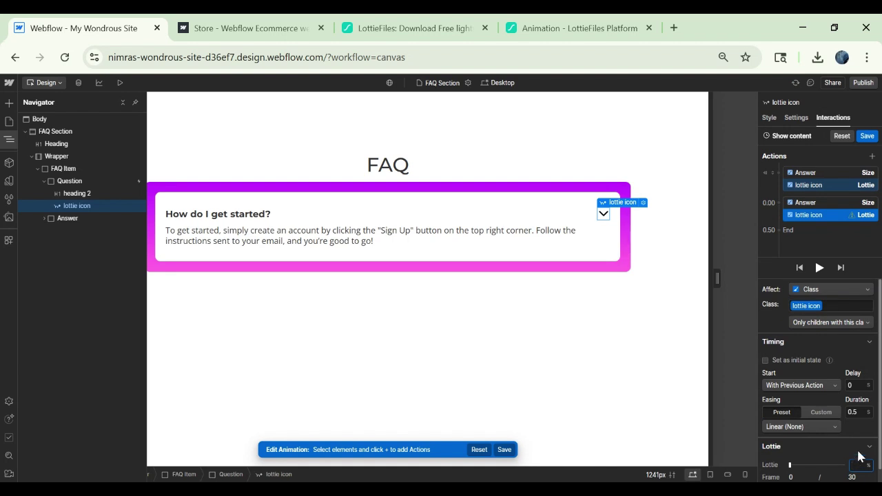
{"action": "key", "text": "Return"}
{"action": "left_click", "coordinate": [766, 360]}
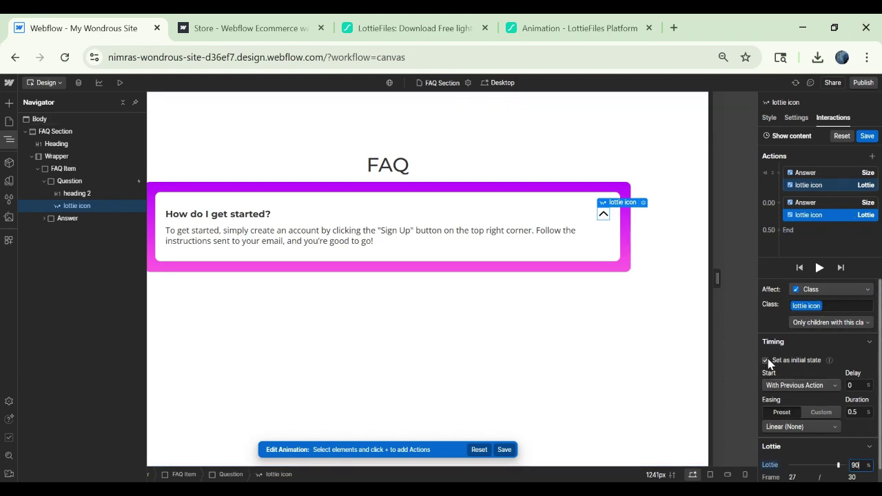
{"action": "left_click", "coordinate": [813, 203]}
{"action": "left_click", "coordinate": [820, 218]}
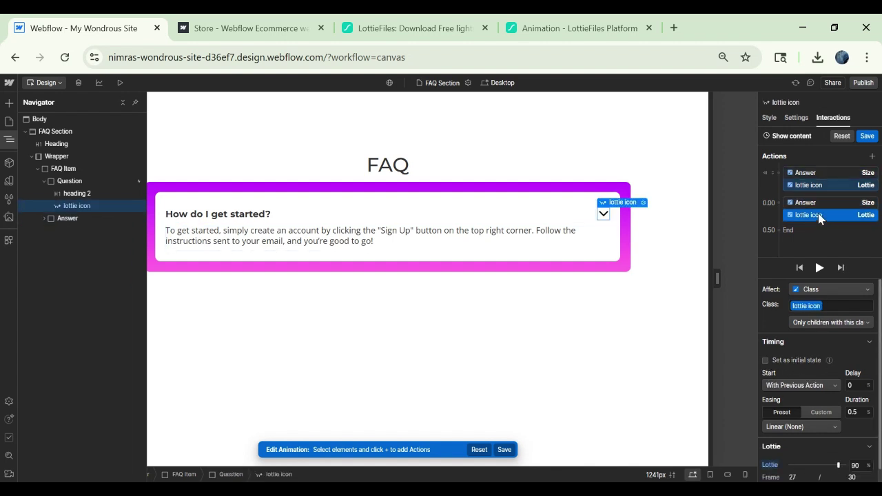
{"action": "left_click", "coordinate": [74, 194]}
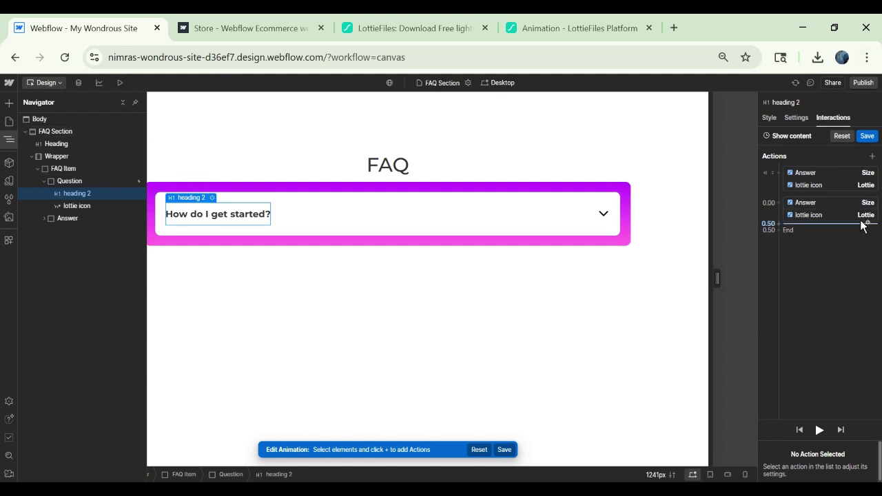
Step: Add a heading 2 Text Color action in the 0.00 group, coloured purple #b804e4
{"action": "left_click", "coordinate": [779, 231]}
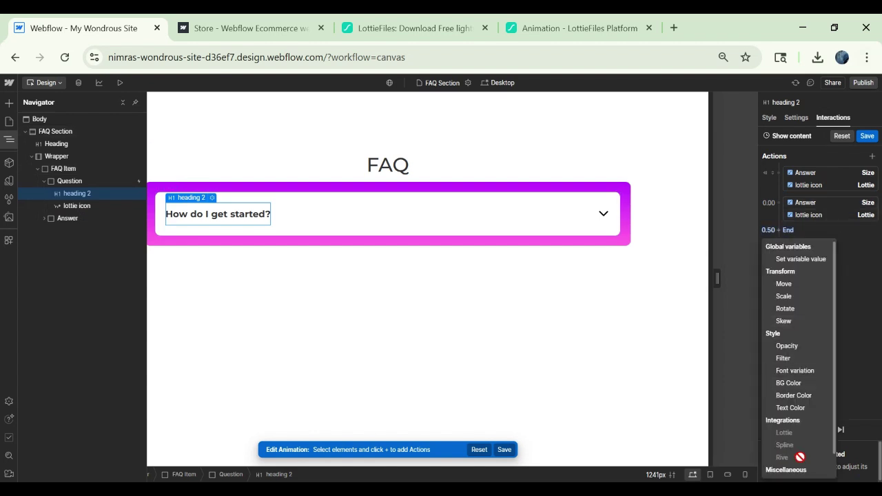
{"action": "left_click", "coordinate": [791, 408]}
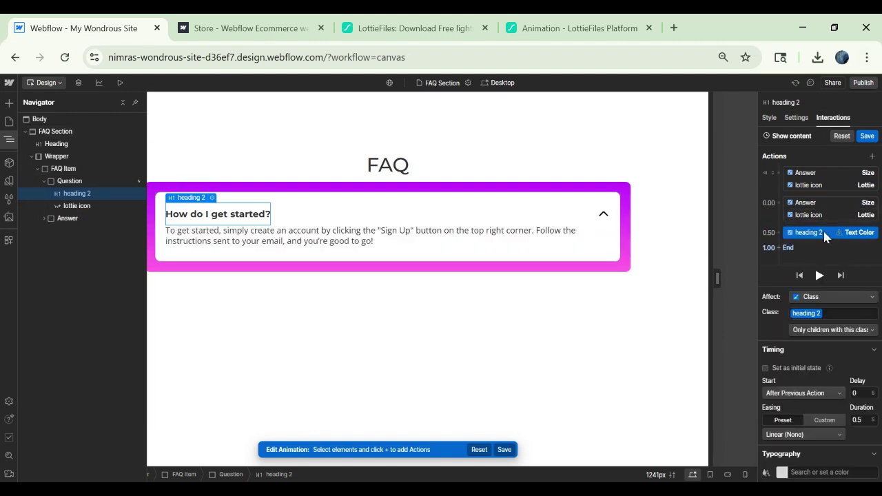
{"action": "left_click_drag", "start_coordinate": [810, 232], "coordinate": [825, 217]}
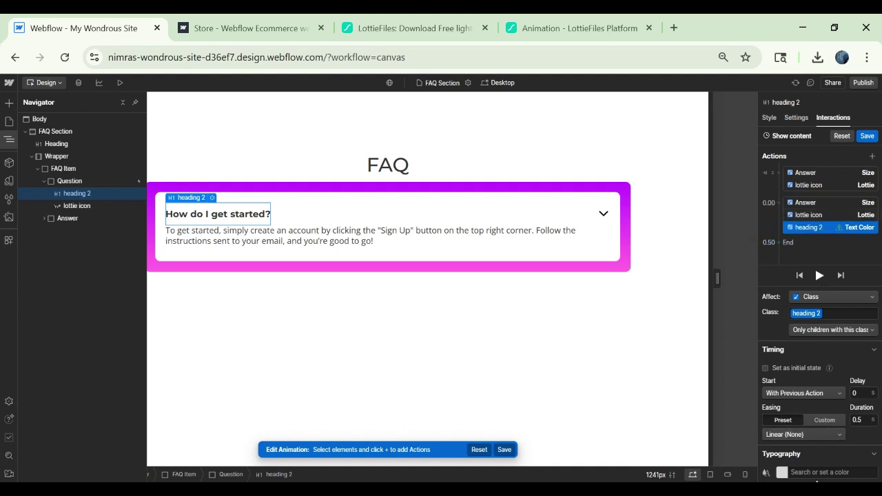
{"action": "left_click", "coordinate": [782, 473]}
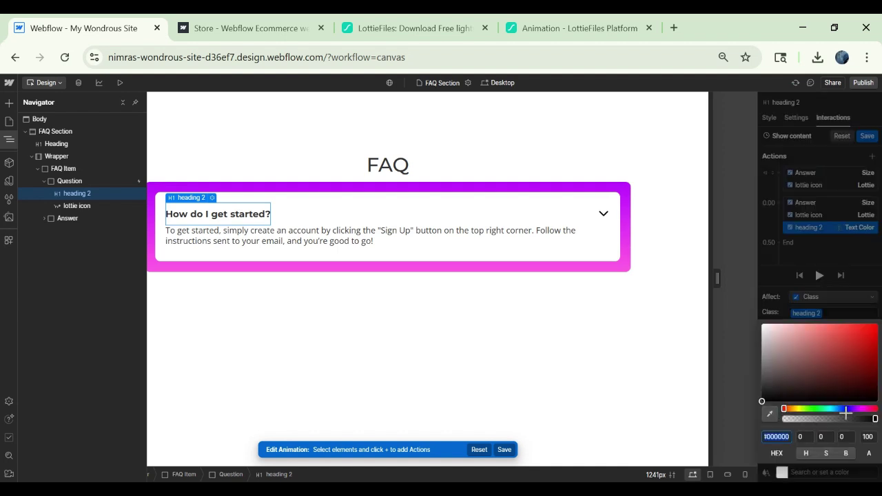
{"action": "left_click_drag", "start_coordinate": [846, 411], "coordinate": [858, 412]}
{"action": "left_click_drag", "start_coordinate": [862, 345], "coordinate": [876, 333]}
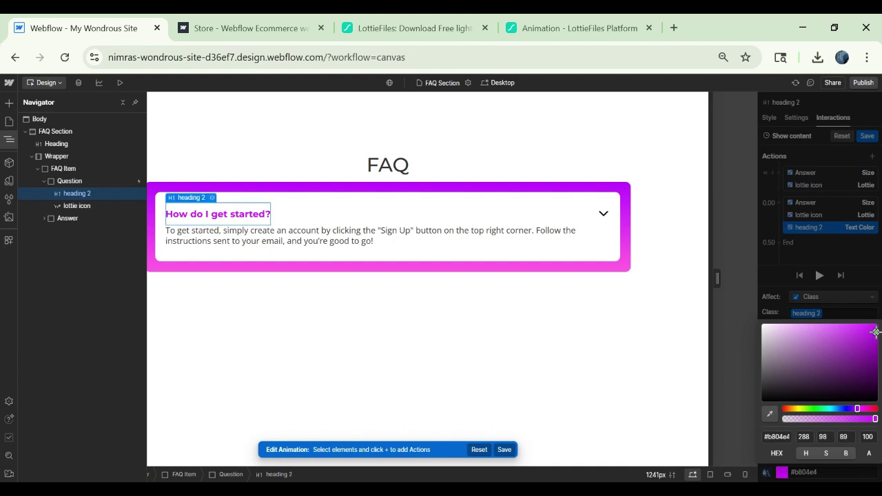
{"action": "left_click", "coordinate": [861, 284]}
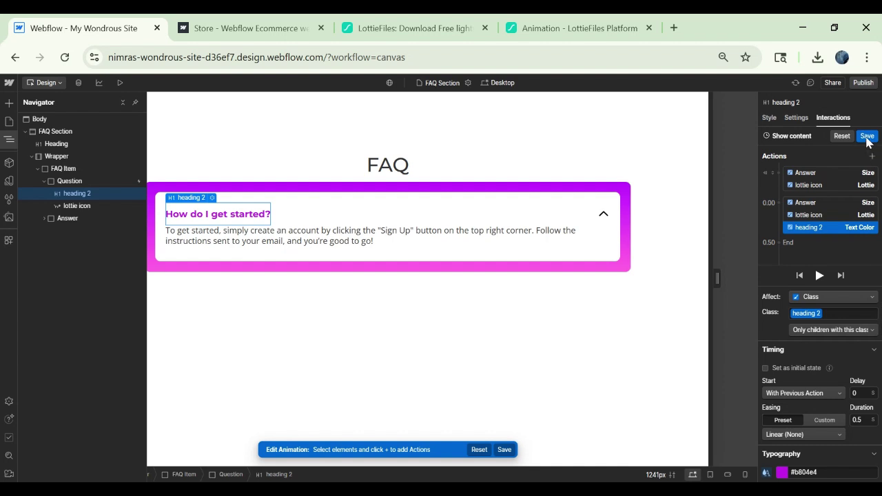
{"action": "left_click", "coordinate": [868, 137]}
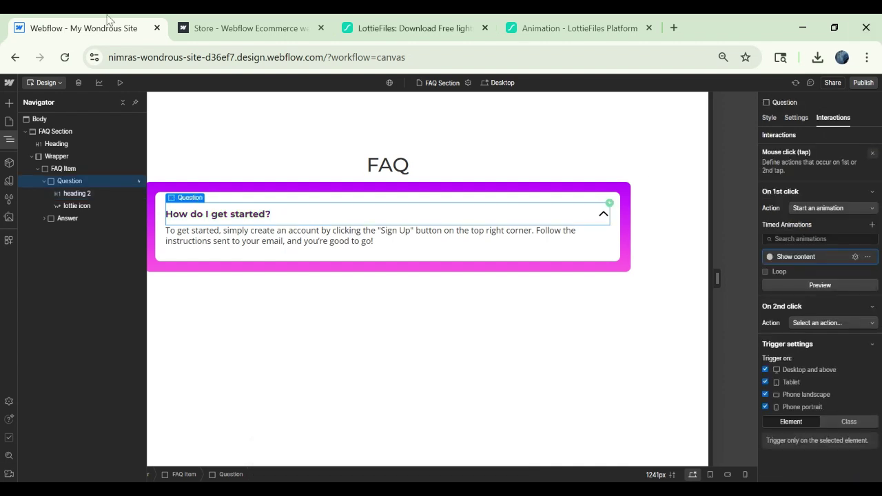
{"action": "left_click", "coordinate": [119, 83]}
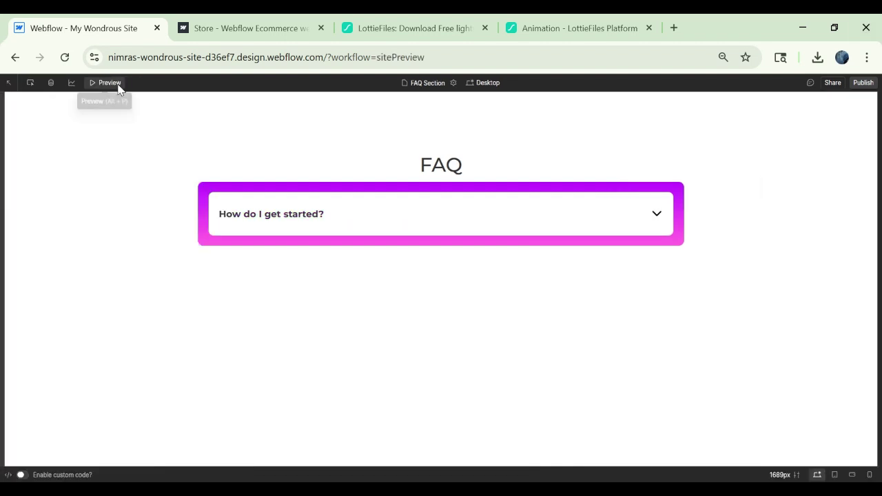
{"action": "left_click", "coordinate": [621, 215]}
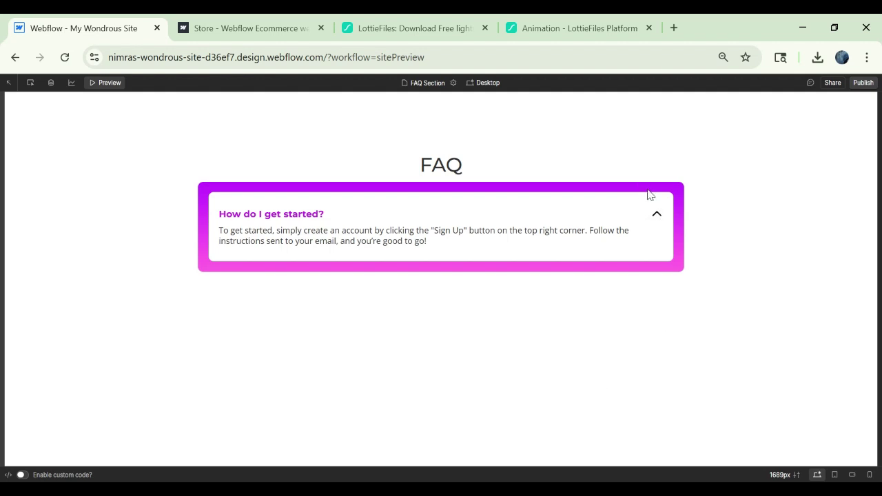
Step: Create a new timed animation named 'Hide content' for the Question's second click
{"action": "left_click", "coordinate": [115, 83]}
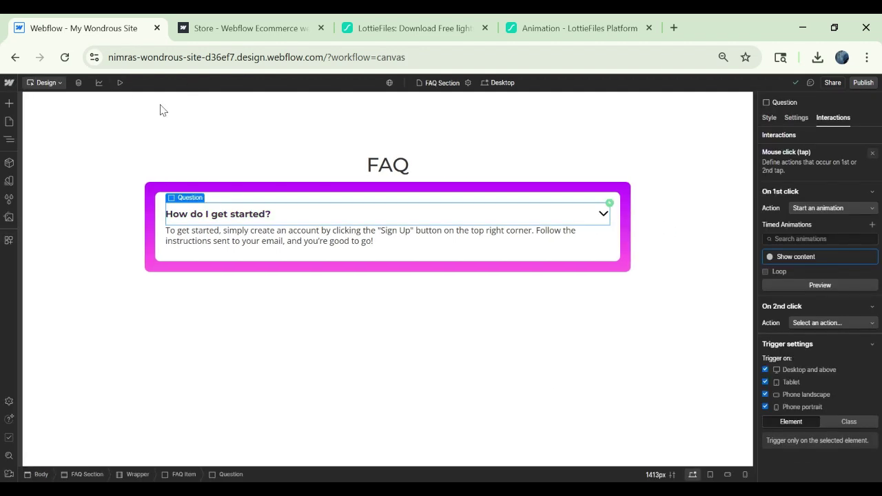
{"action": "left_click", "coordinate": [4, 142]}
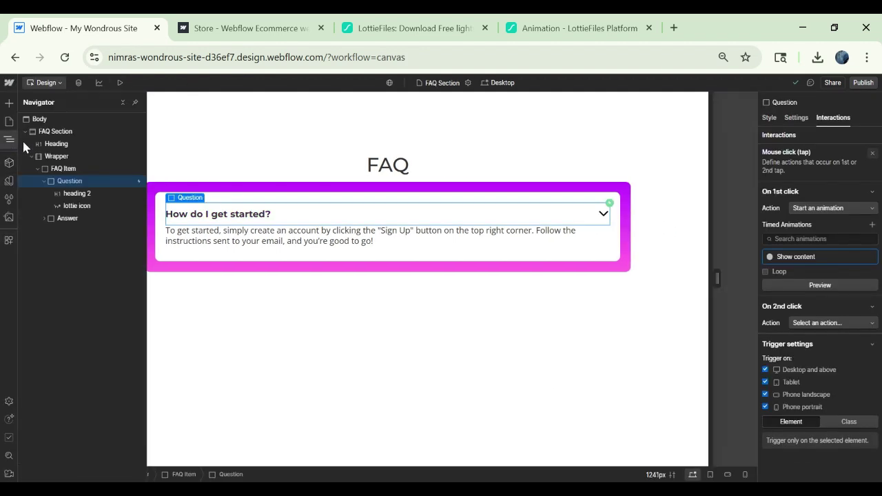
{"action": "left_click", "coordinate": [64, 183]}
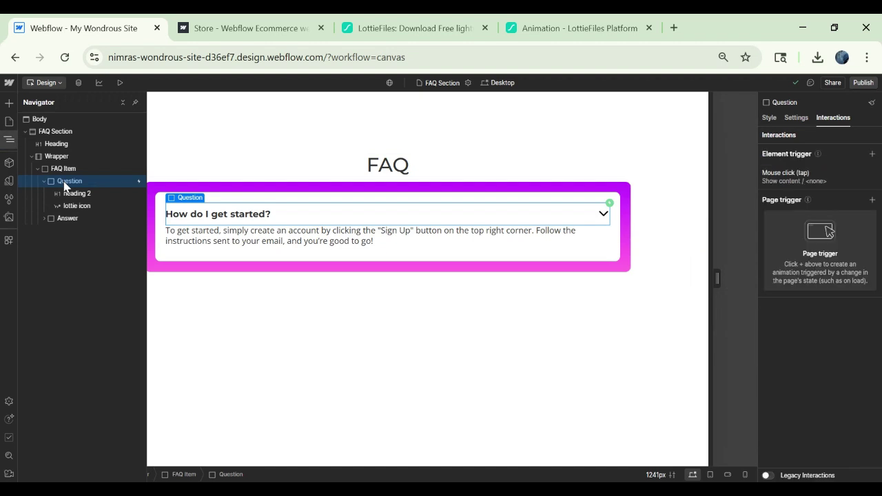
{"action": "left_click", "coordinate": [806, 177]}
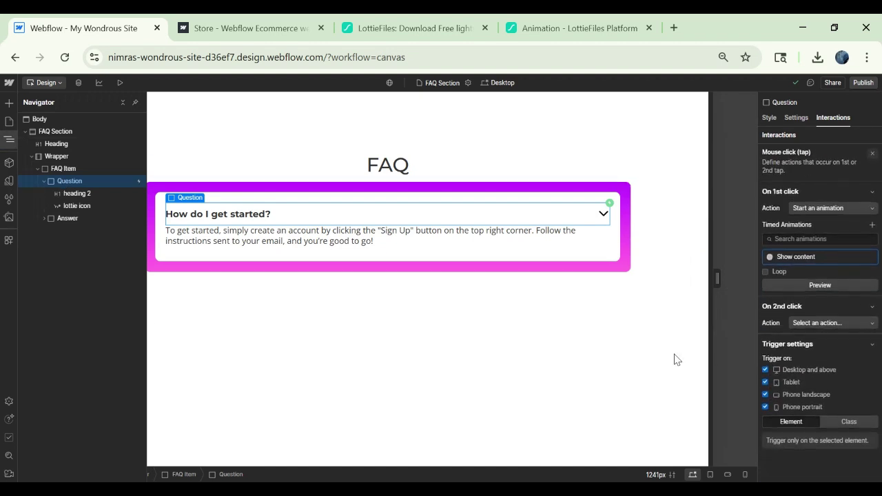
{"action": "left_click", "coordinate": [804, 324]}
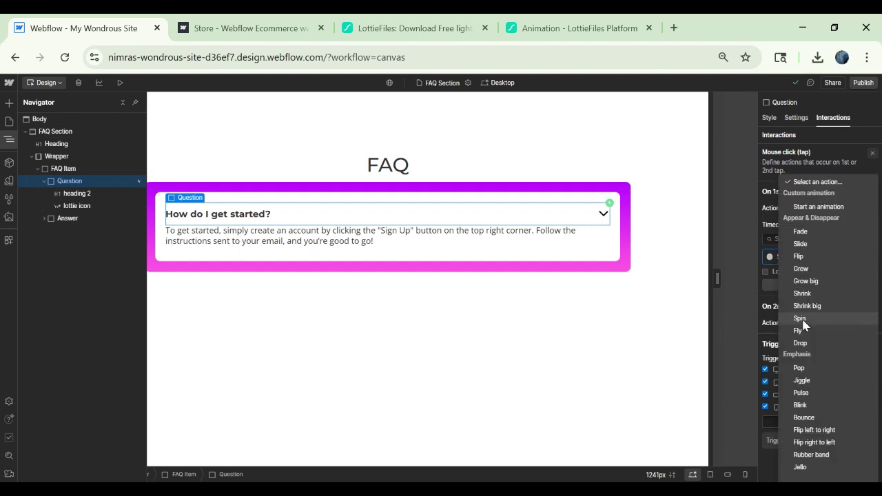
{"action": "left_click", "coordinate": [814, 208]}
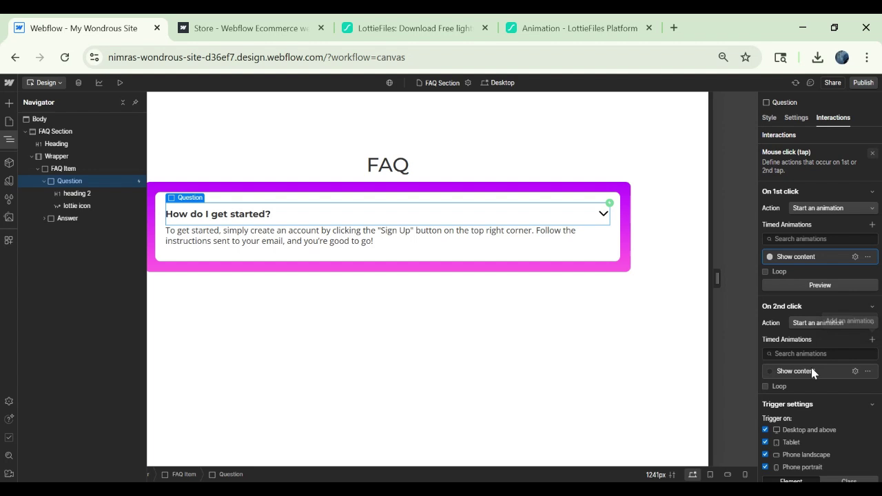
{"action": "left_click", "coordinate": [872, 340]}
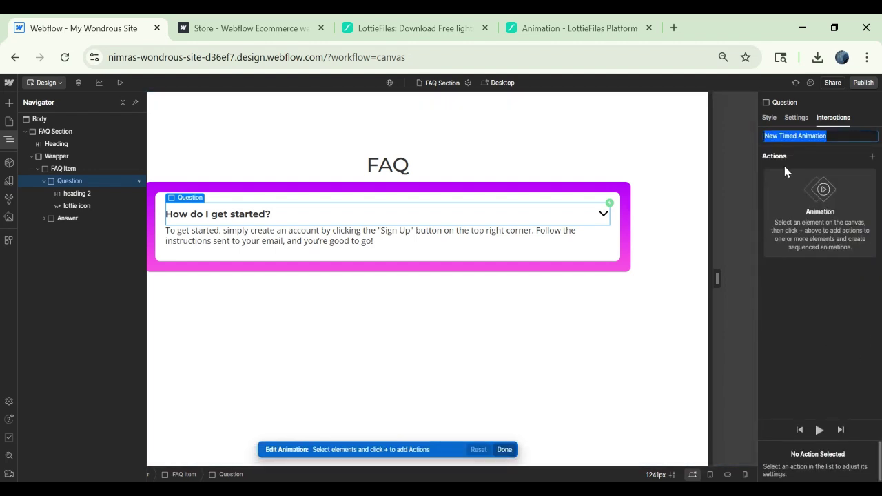
{"action": "type", "text": "Hide content"}
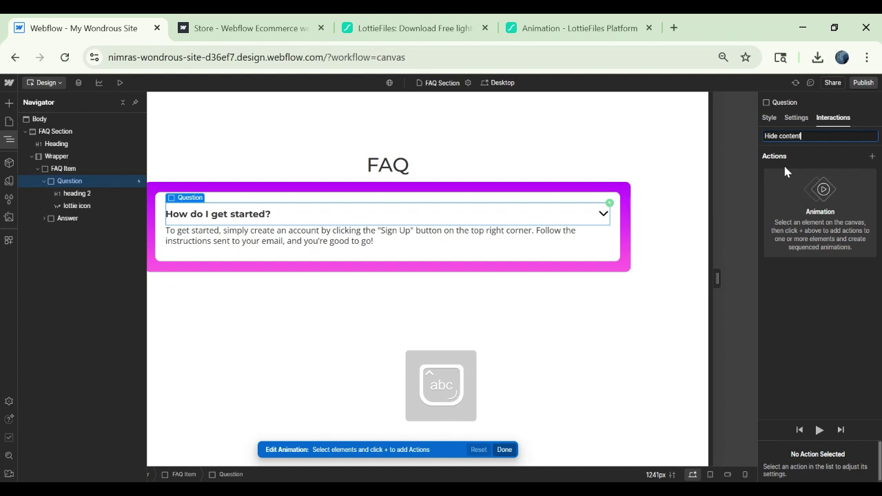
{"action": "key", "text": "Return"}
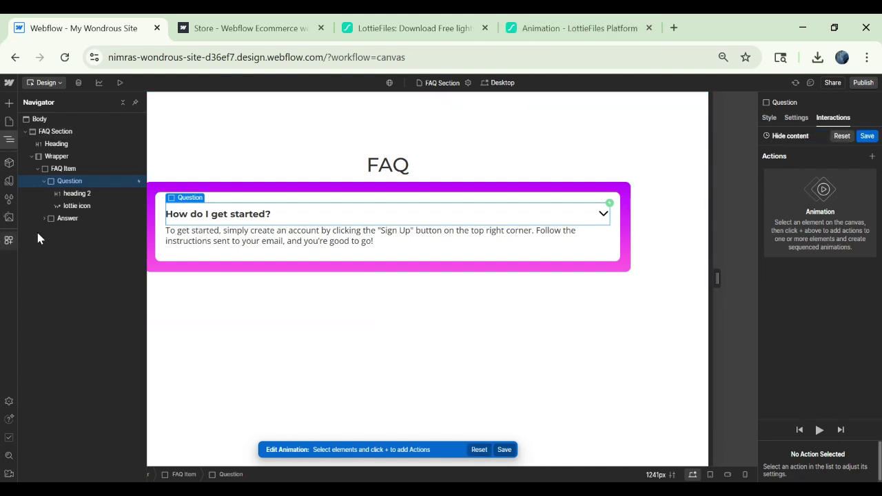
Step: Shrink the Answer to height 0 while the lottie icon returns to 0%
{"action": "left_click", "coordinate": [87, 219]}
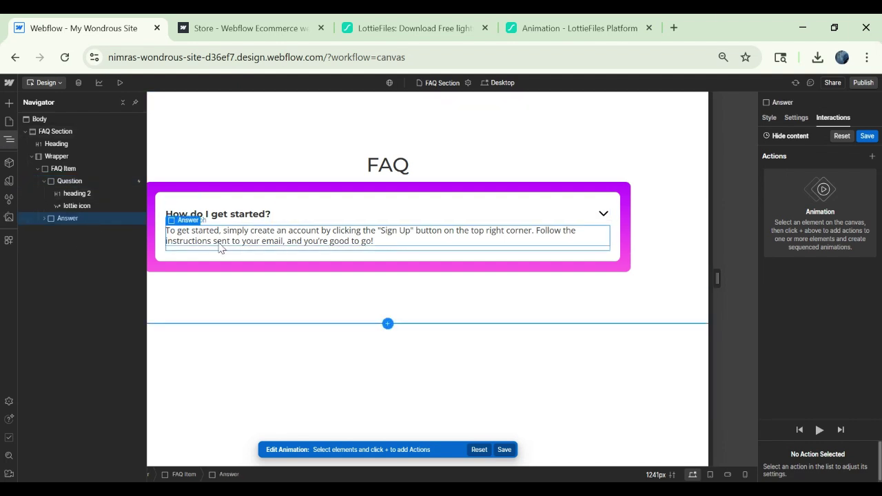
{"action": "left_click", "coordinate": [872, 158]}
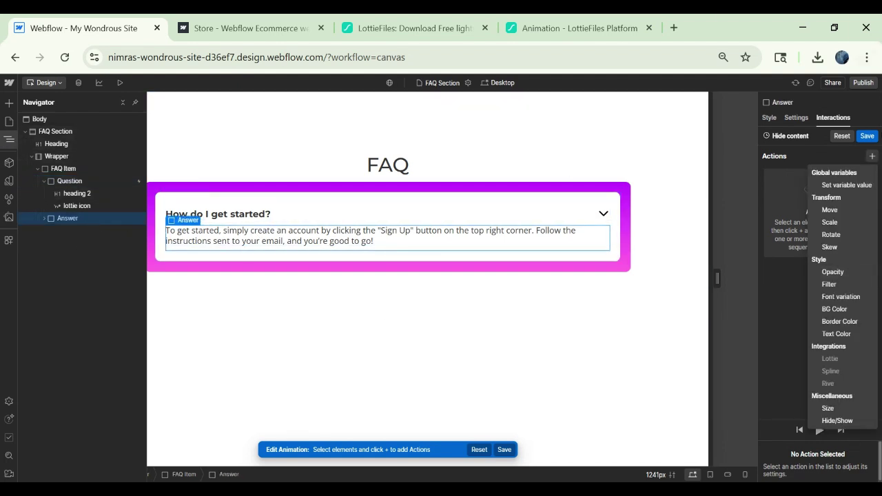
{"action": "left_click", "coordinate": [828, 408]}
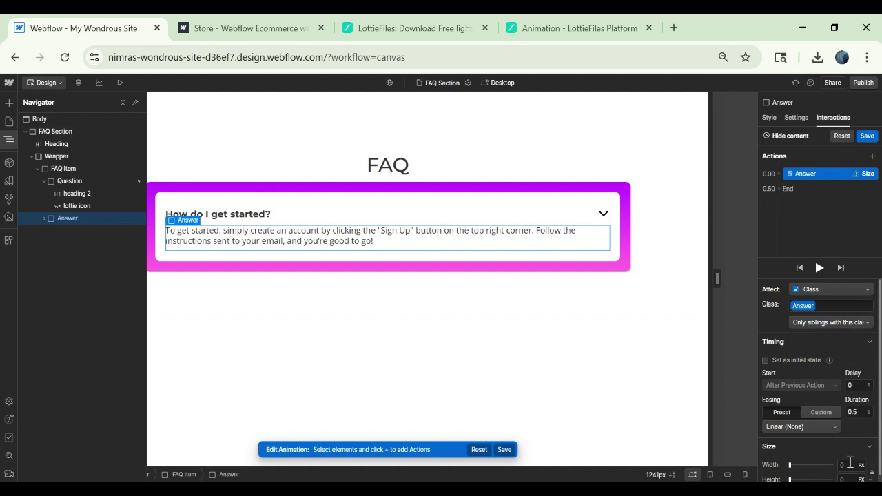
{"action": "type", "text": "0"}
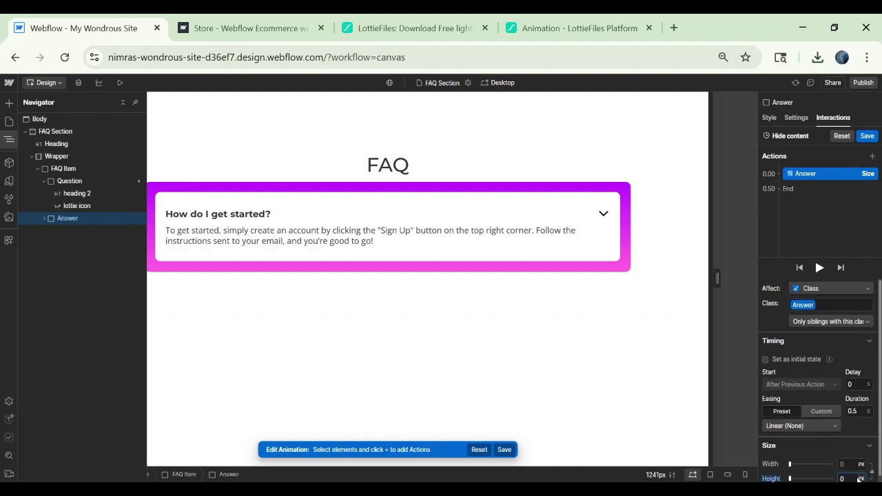
{"action": "left_click", "coordinate": [69, 206]}
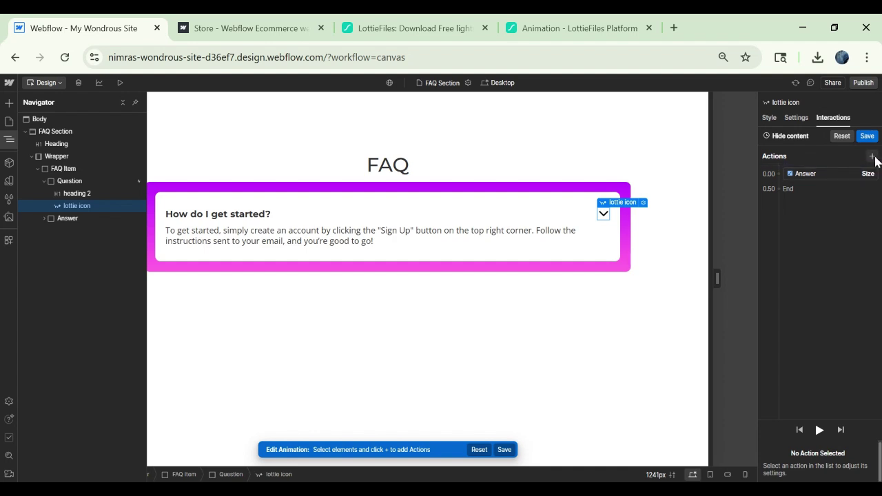
{"action": "left_click", "coordinate": [872, 157]}
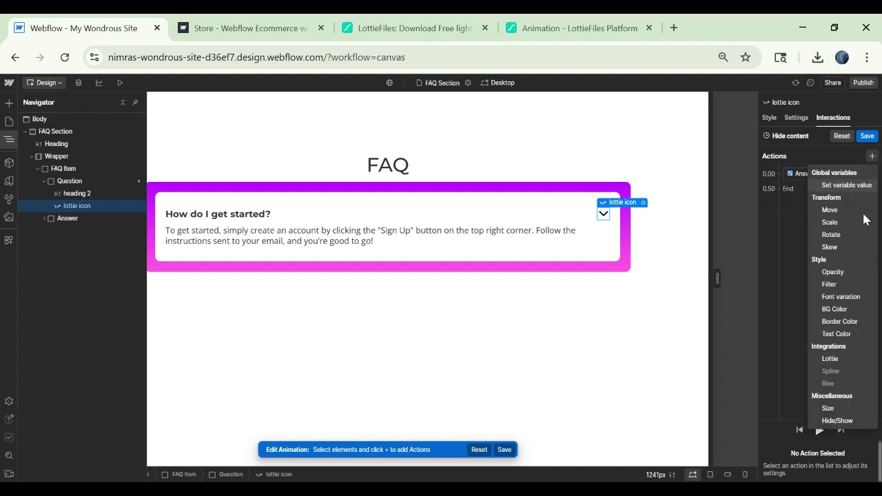
{"action": "left_click", "coordinate": [835, 364]}
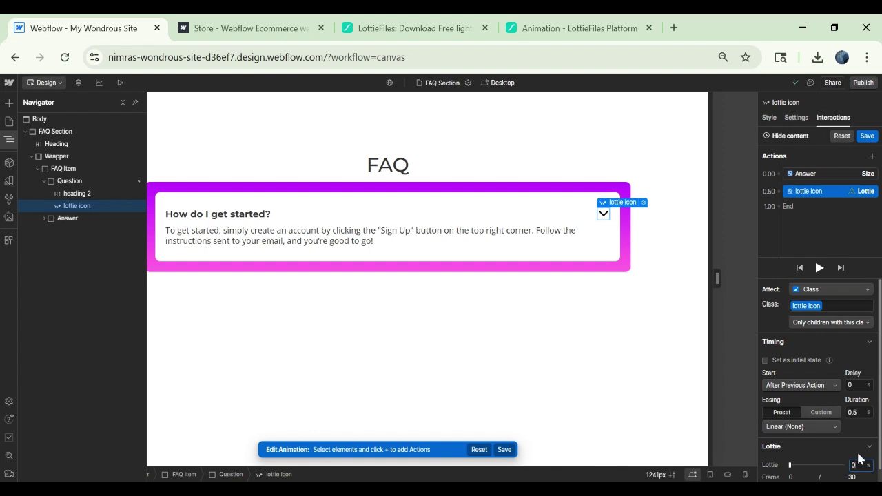
{"action": "key", "text": "Return"}
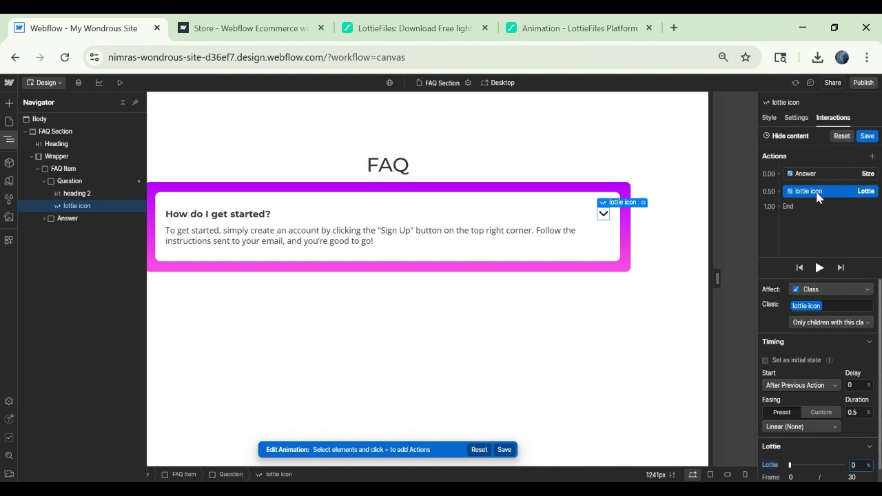
{"action": "left_click_drag", "start_coordinate": [820, 198], "coordinate": [820, 175]}
Step: Turn heading 2's text colour back to Black simultaneously and save Hide content
{"action": "left_click", "coordinate": [72, 195]}
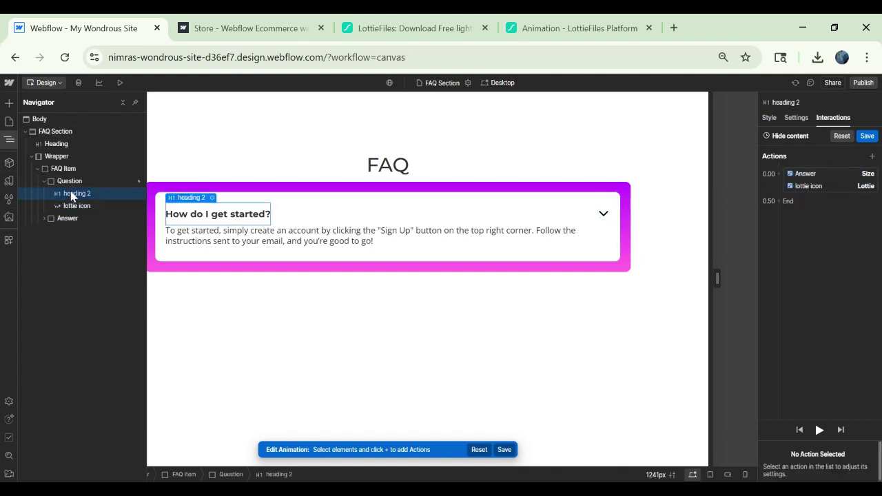
{"action": "left_click", "coordinate": [873, 157]}
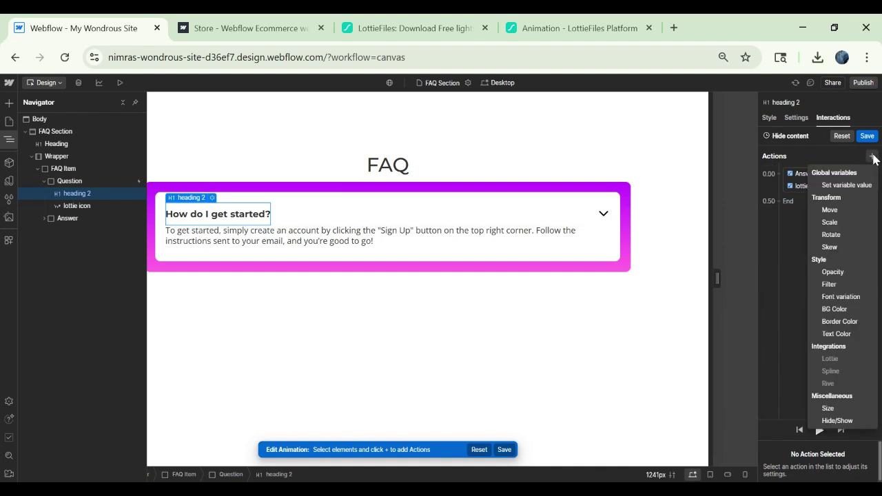
{"action": "left_click", "coordinate": [836, 334]}
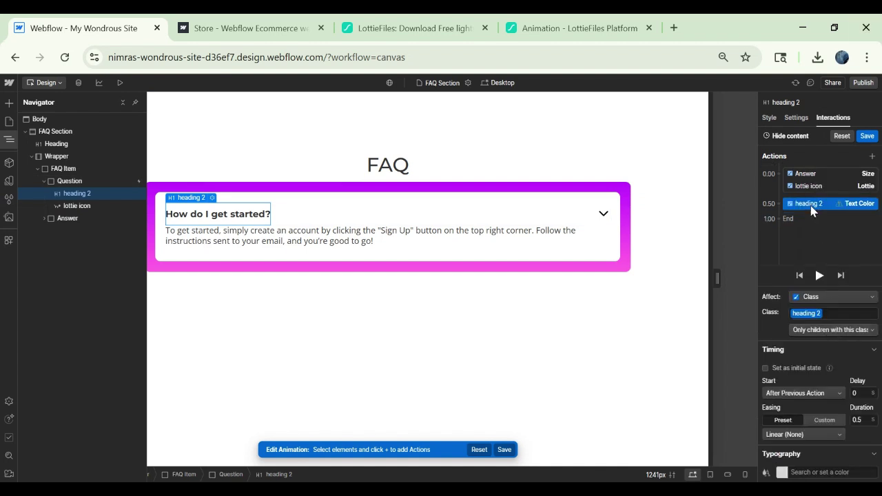
{"action": "left_click_drag", "start_coordinate": [811, 207], "coordinate": [811, 187]}
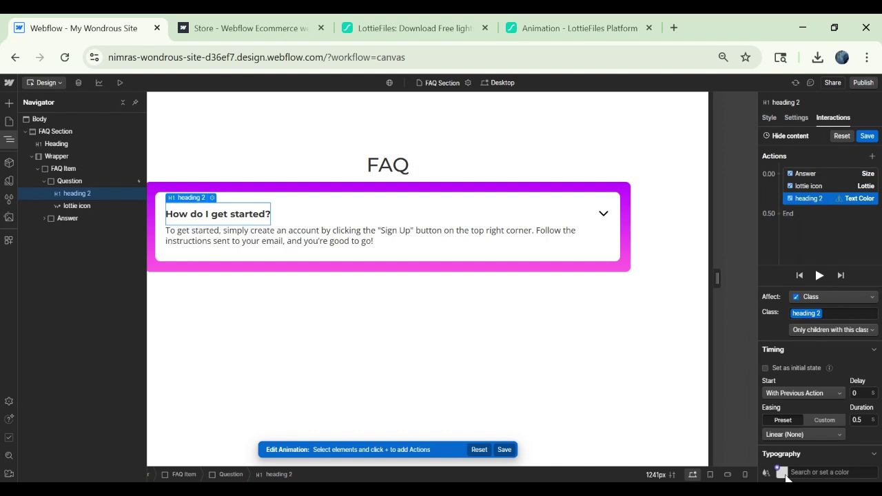
{"action": "left_click", "coordinate": [782, 473]}
{"action": "left_click", "coordinate": [782, 472]}
{"action": "left_click", "coordinate": [783, 472]}
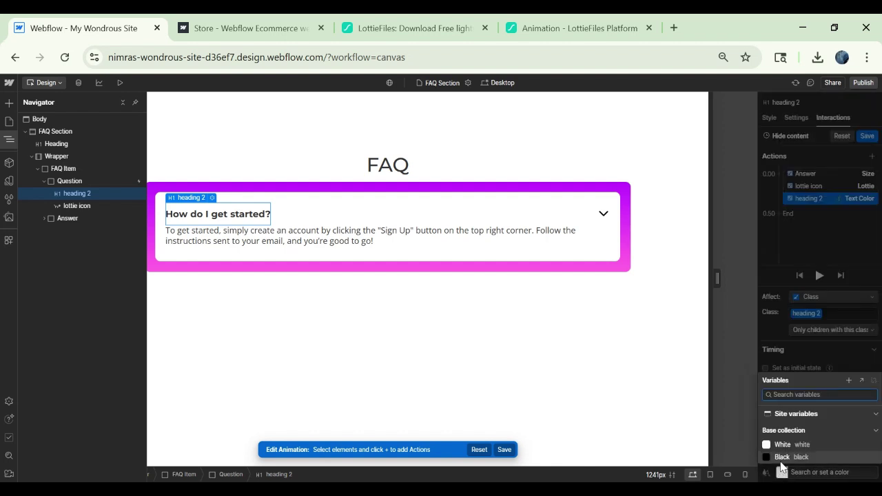
{"action": "left_click", "coordinate": [782, 460]}
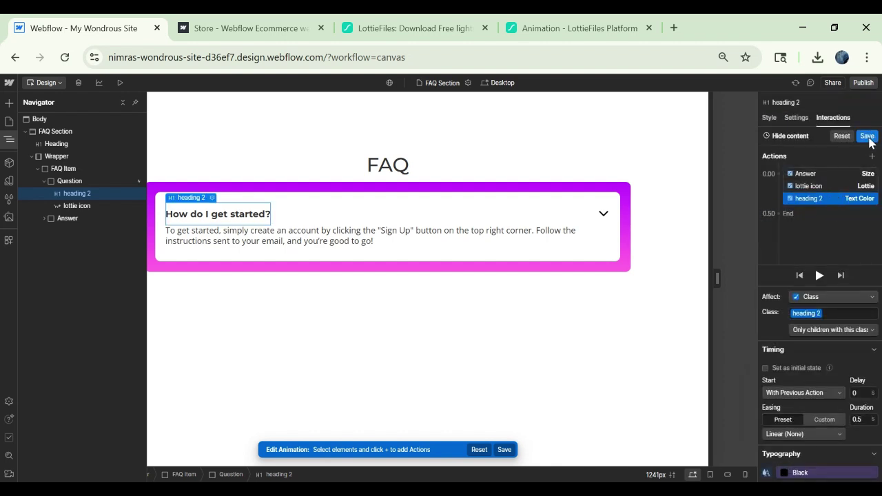
{"action": "left_click", "coordinate": [868, 137]}
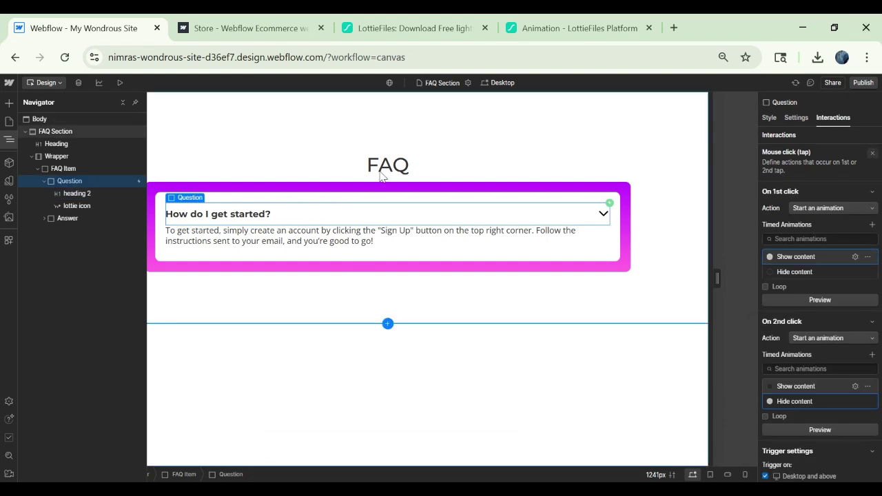
{"action": "left_click", "coordinate": [120, 83]}
{"action": "left_click", "coordinate": [655, 214]}
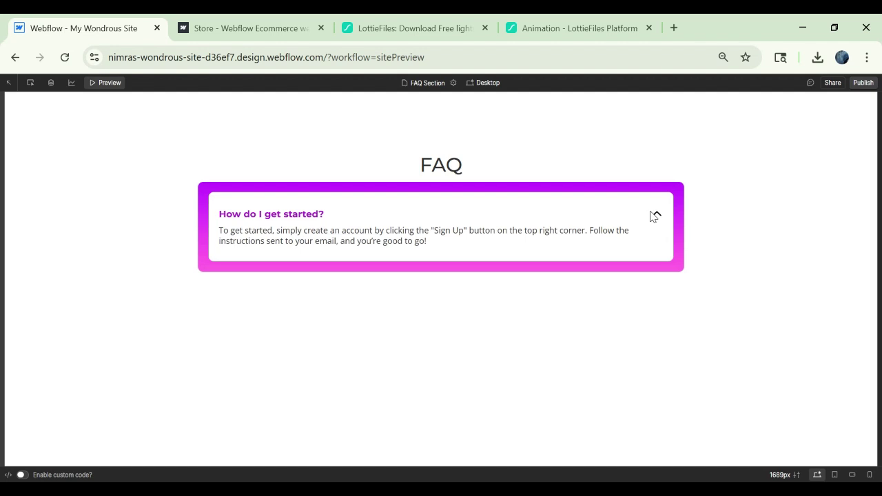
{"action": "left_click", "coordinate": [657, 218]}
{"action": "left_click", "coordinate": [657, 215]}
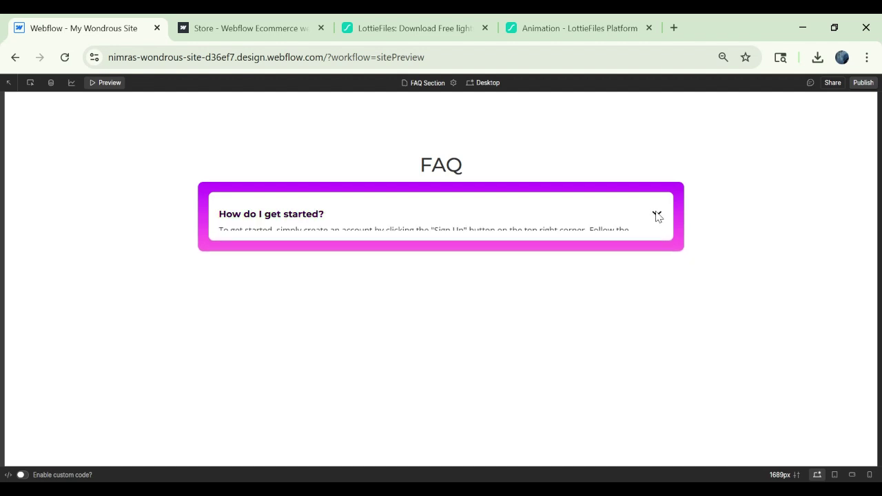
{"action": "left_click", "coordinate": [657, 216]}
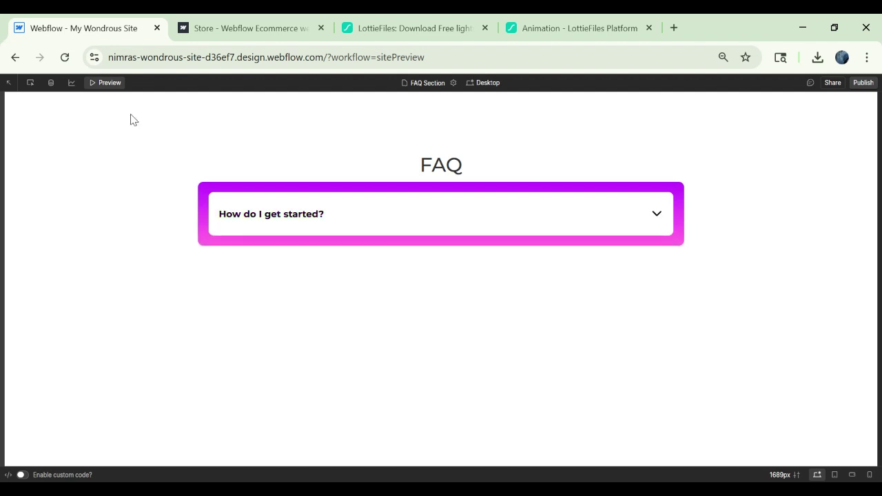
{"action": "left_click", "coordinate": [94, 83]}
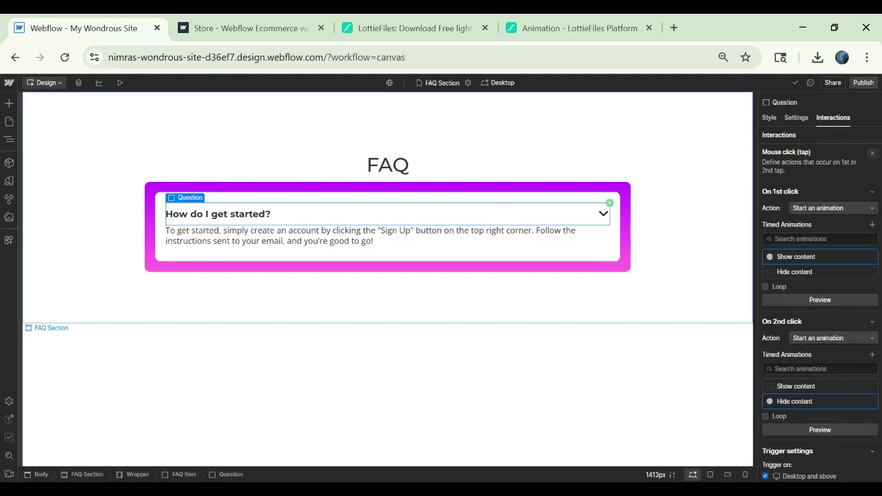
Step: Duplicate the FAQ Item into three FAQ cards
{"action": "left_click", "coordinate": [9, 140]}
{"action": "left_click", "coordinate": [44, 181]}
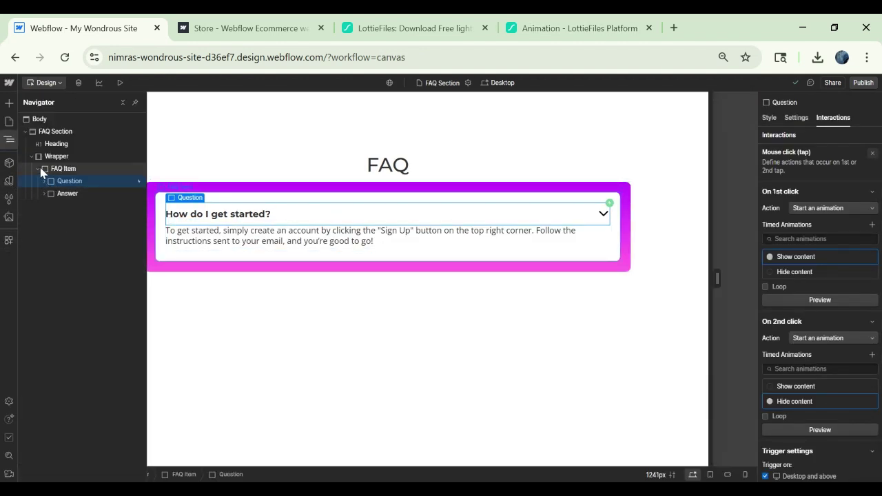
{"action": "left_click", "coordinate": [43, 169]}
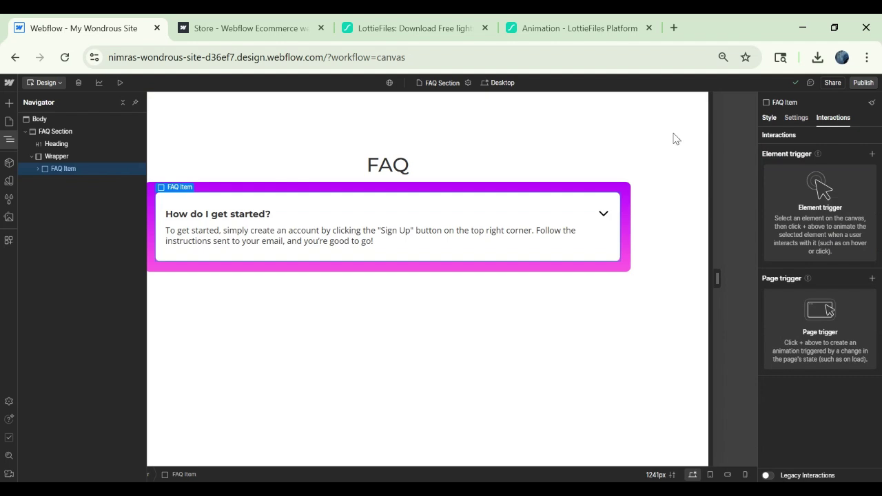
{"action": "key", "text": "s"}
{"action": "key", "text": "ctrl+d"}
{"action": "key", "text": "ctrl+d"}
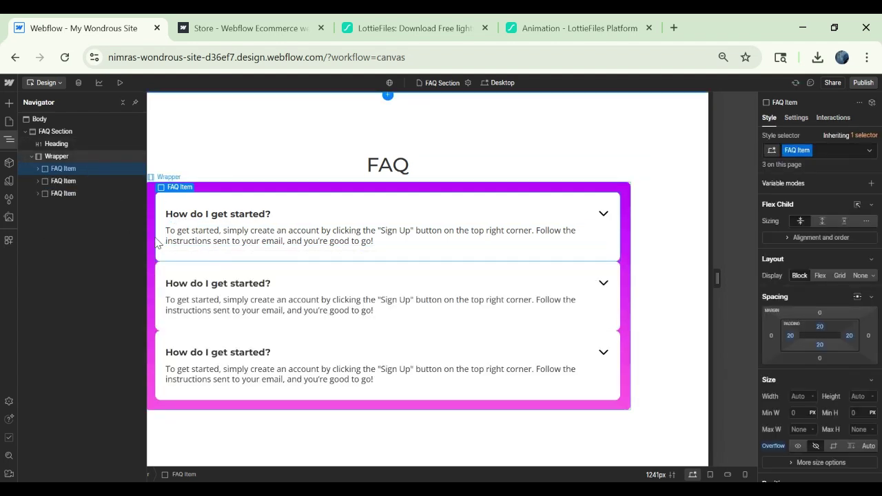
Step: Set the Wrapper's gap to 20 px between the FAQ cards
{"action": "left_click", "coordinate": [209, 185]}
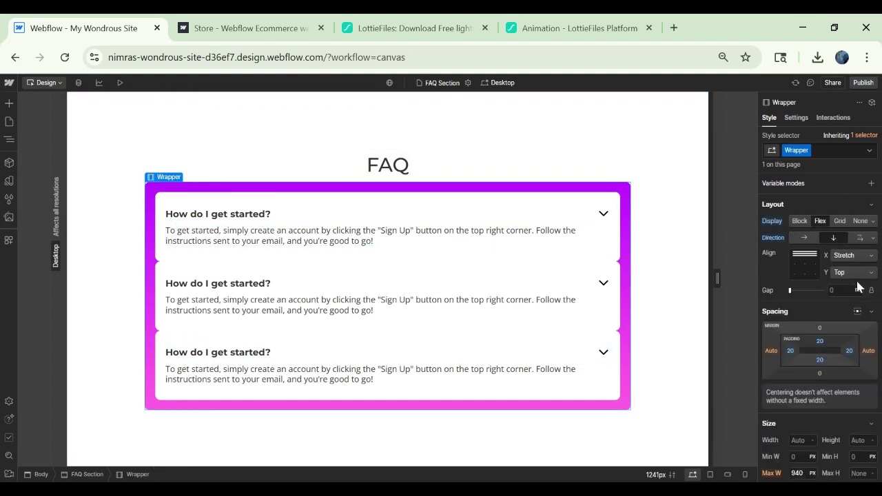
{"action": "left_click", "coordinate": [9, 139]}
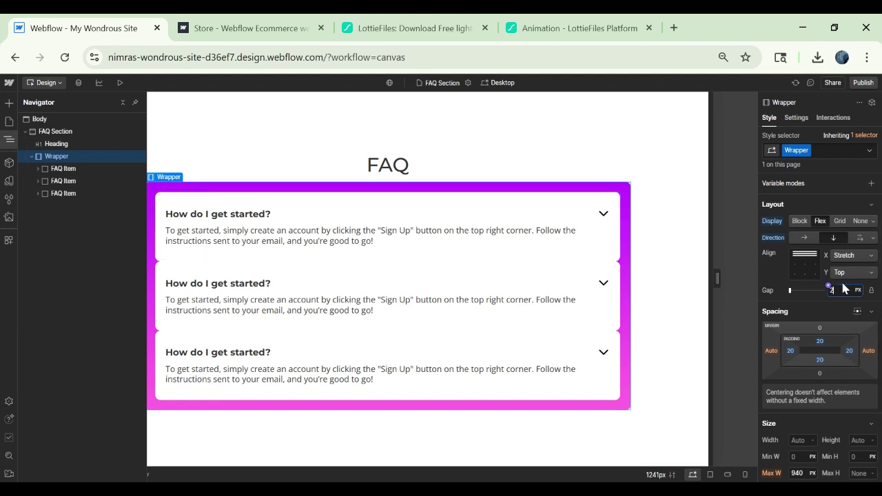
{"action": "type", "text": "20"}
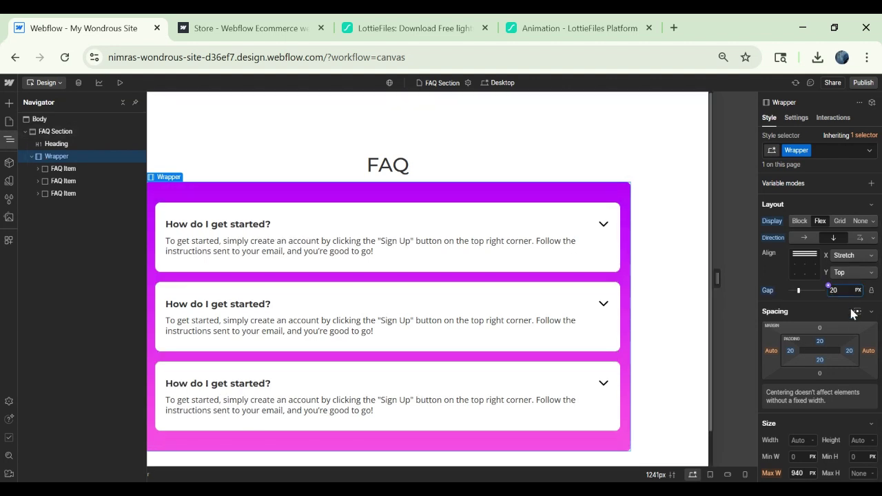
{"action": "left_click", "coordinate": [351, 216]}
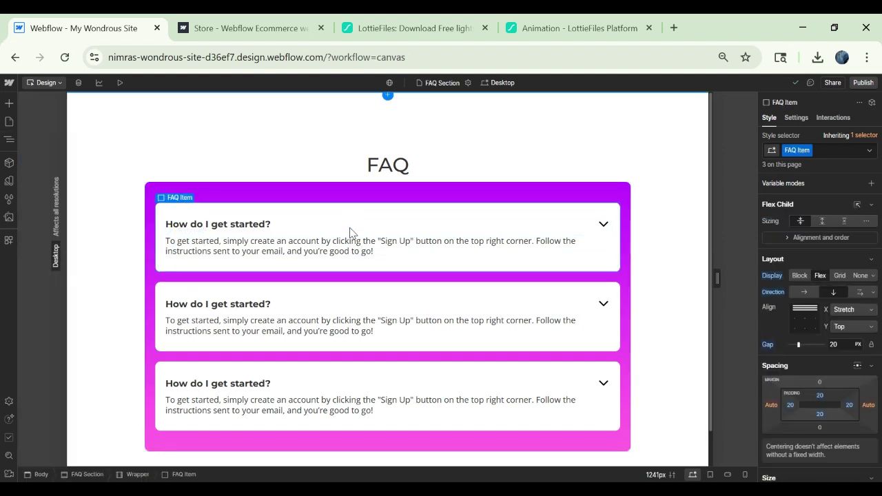
{"action": "scroll", "coordinate": [253, 250], "scroll_direction": "down", "scroll_amount": 1}
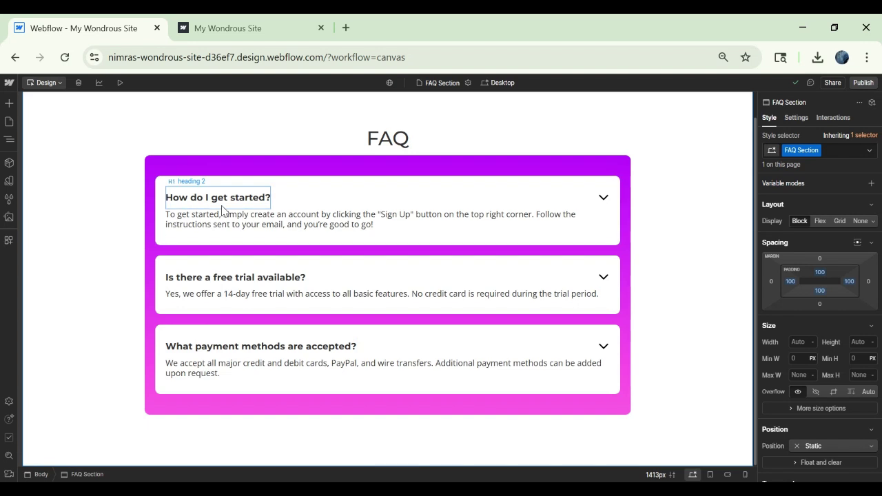
{"action": "left_click", "coordinate": [119, 82]}
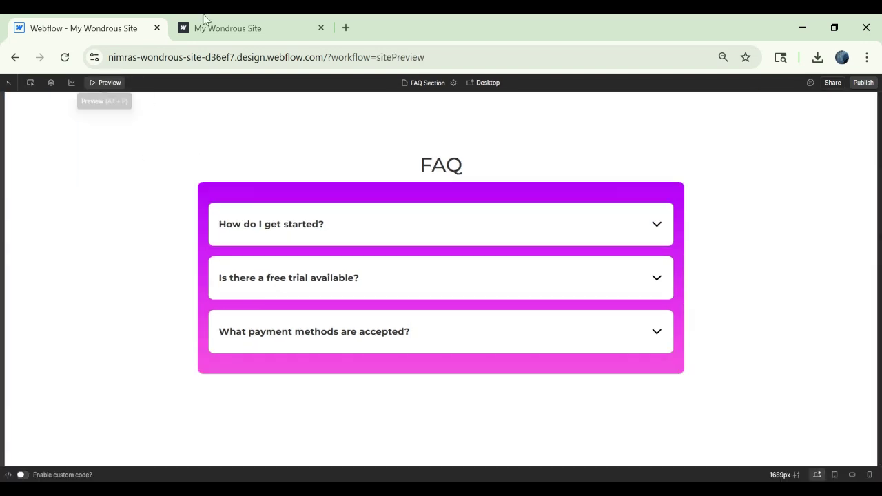
{"action": "left_click", "coordinate": [657, 226]}
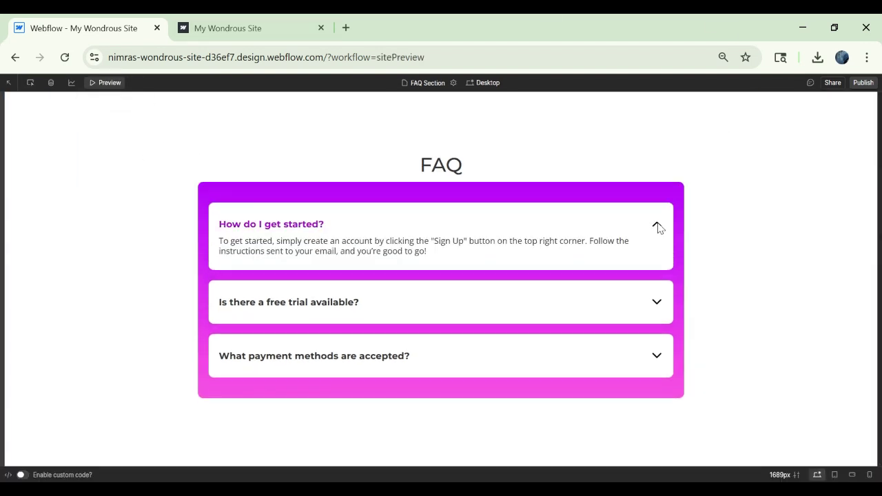
{"action": "left_click", "coordinate": [658, 302]}
{"action": "left_click", "coordinate": [655, 386]}
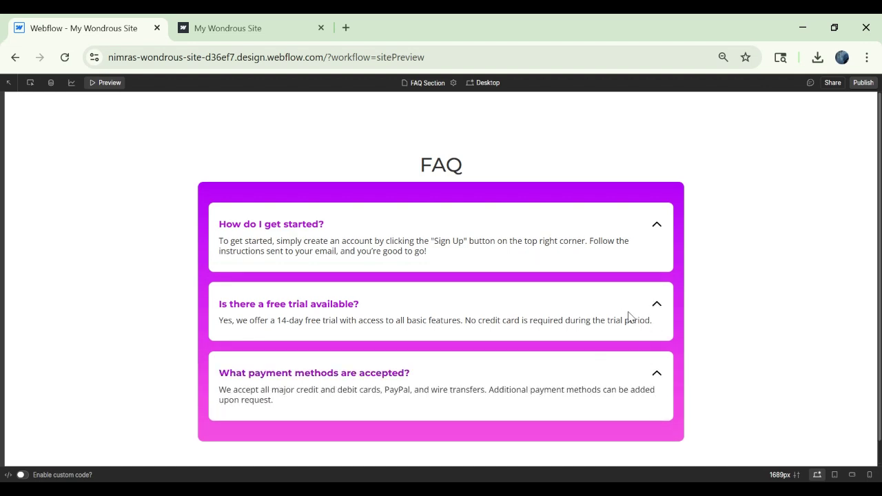
{"action": "left_click", "coordinate": [118, 83]}
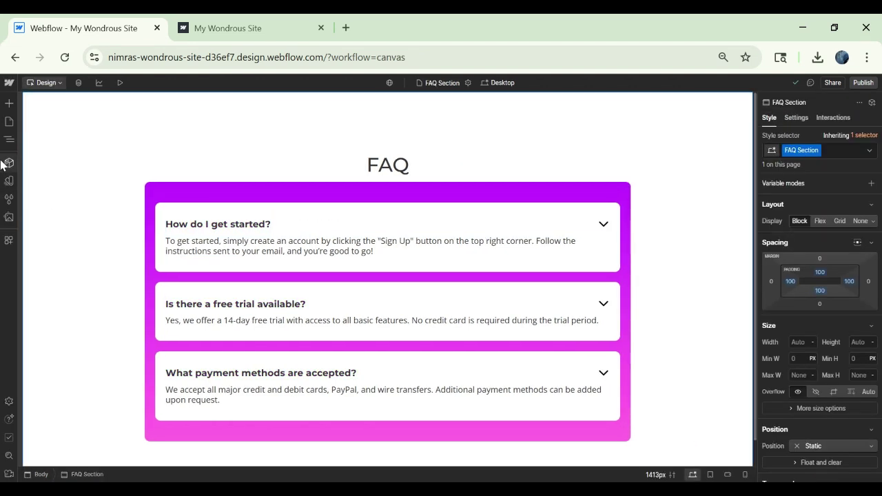
Step: Give the Answer block a 30 px right margin
{"action": "left_click", "coordinate": [9, 140]}
{"action": "left_click", "coordinate": [44, 181]}
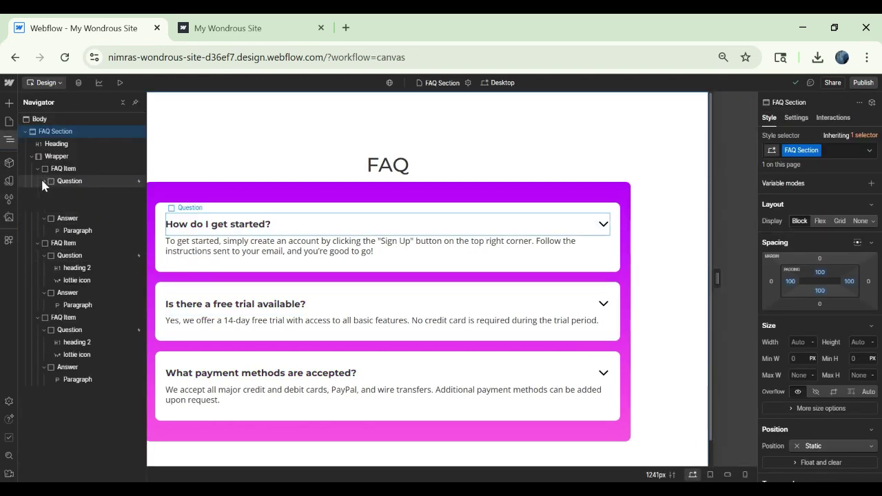
{"action": "left_click", "coordinate": [67, 193]}
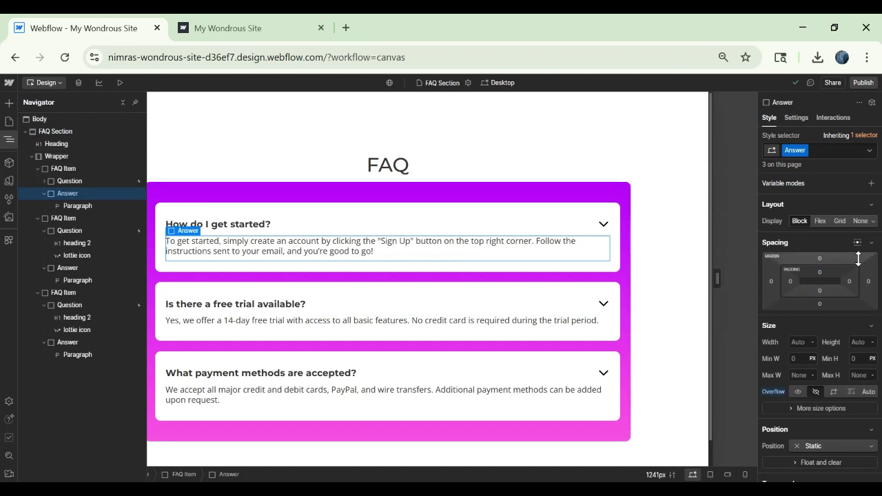
{"action": "left_click", "coordinate": [869, 281]}
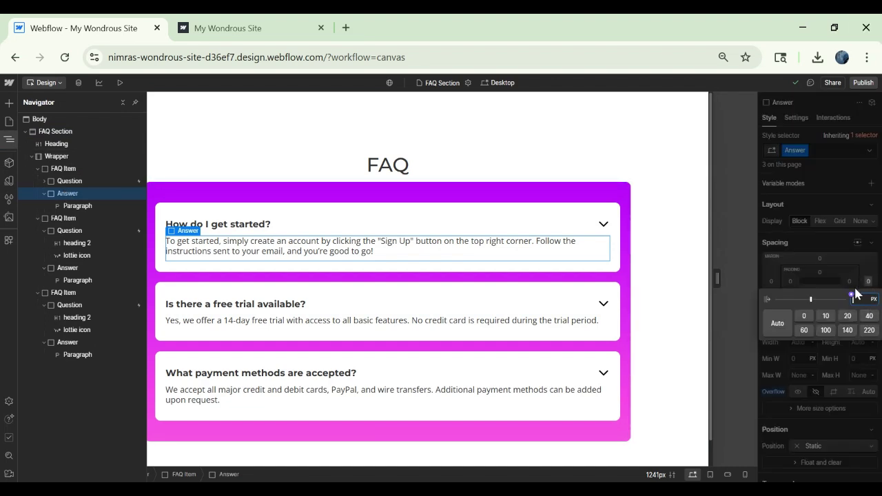
{"action": "type", "text": "30"}
{"action": "key", "text": "Return"}
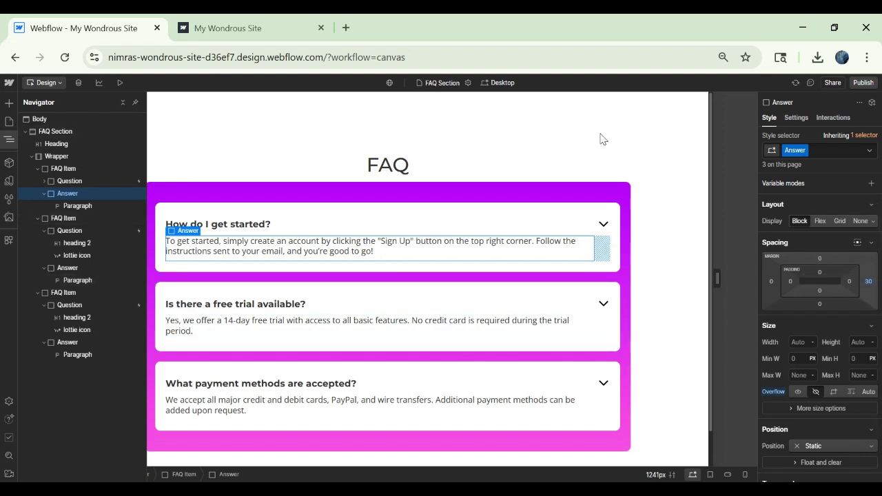
Step: Set the Question row's cursor to pointer and preview the page
{"action": "left_click", "coordinate": [43, 195]}
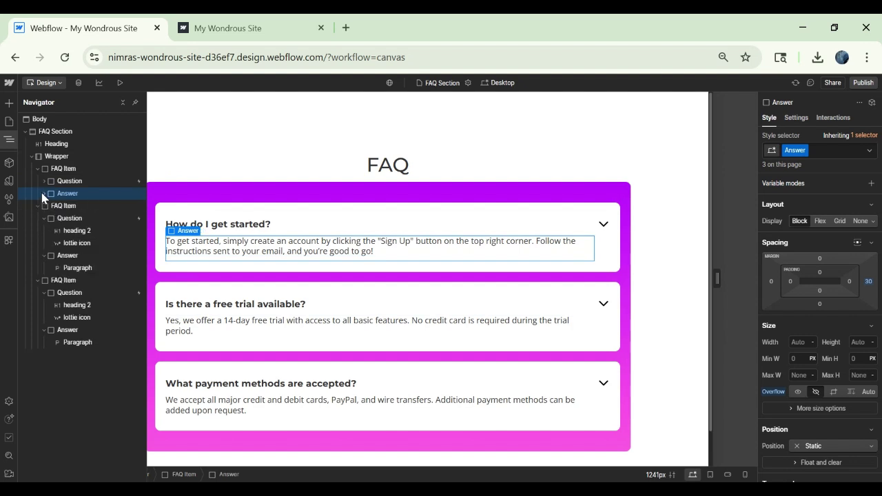
{"action": "left_click", "coordinate": [86, 178]}
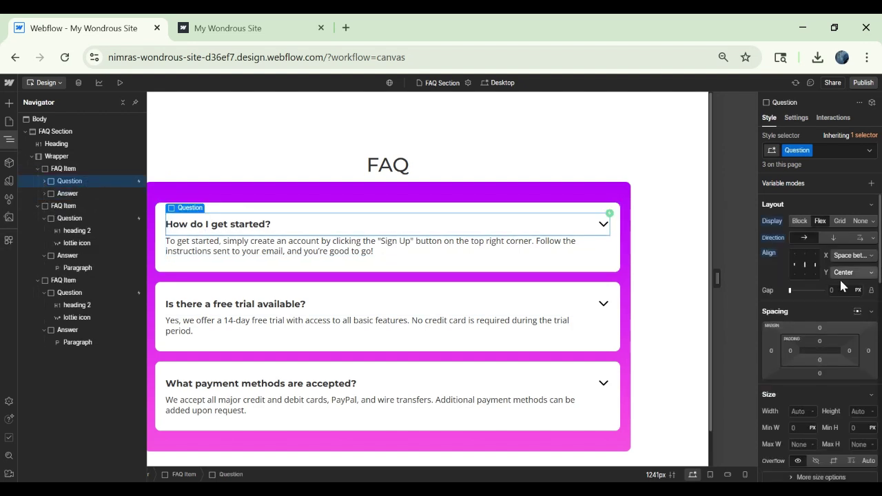
{"action": "scroll", "coordinate": [843, 287], "scroll_direction": "down", "scroll_amount": 10}
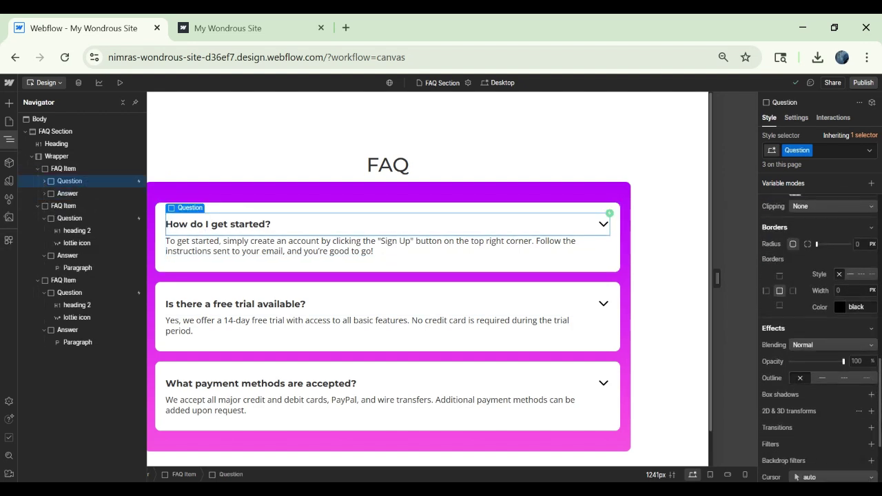
{"action": "scroll", "coordinate": [820, 286], "scroll_direction": "down", "scroll_amount": 3}
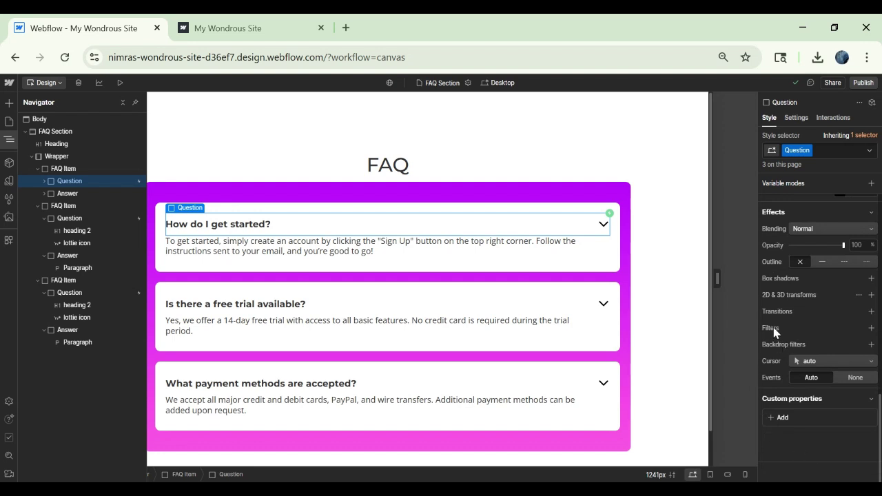
{"action": "left_click", "coordinate": [807, 362]}
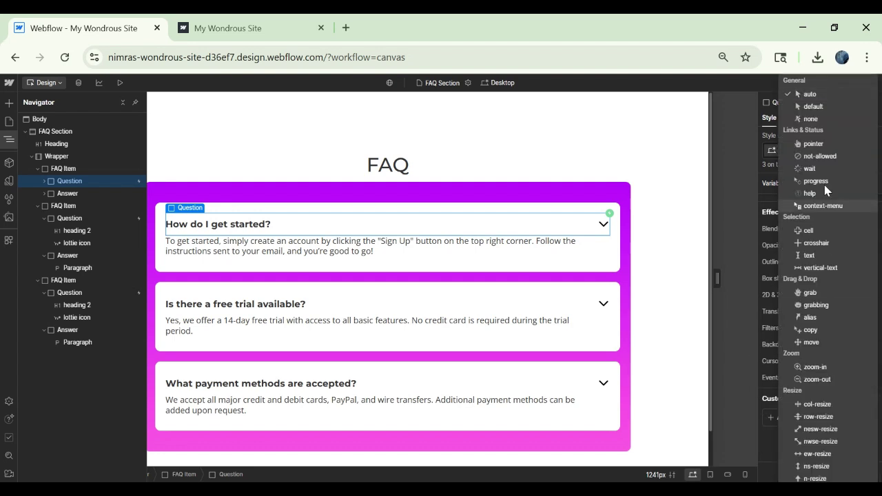
{"action": "left_click", "coordinate": [813, 145]}
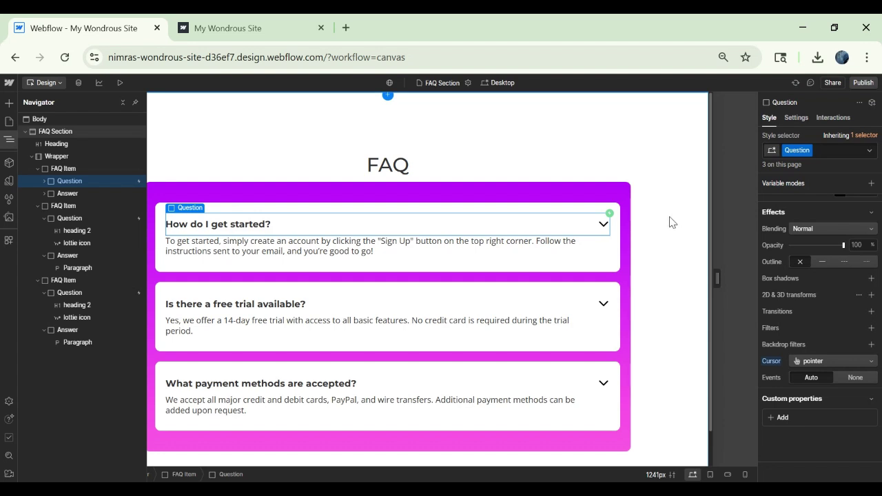
{"action": "left_click", "coordinate": [120, 83]}
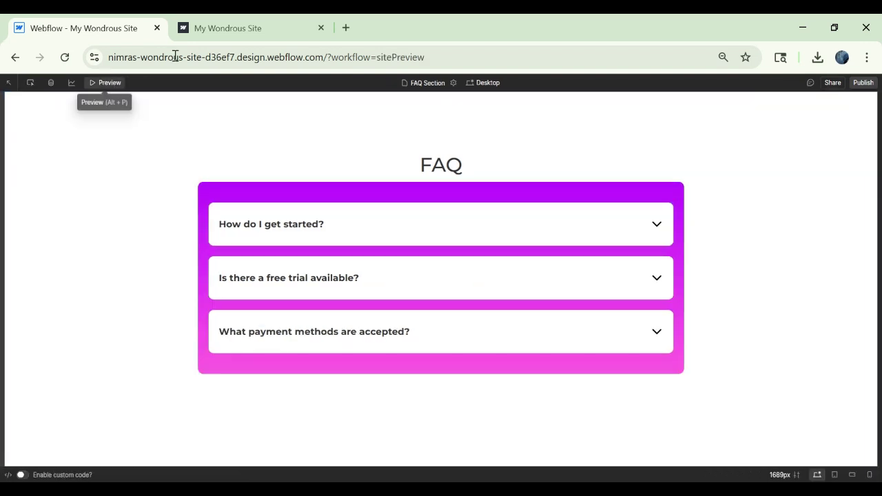
Step: Expand and collapse the first and free trial questions, leaving payment methods expanded
{"action": "left_click", "coordinate": [526, 232]}
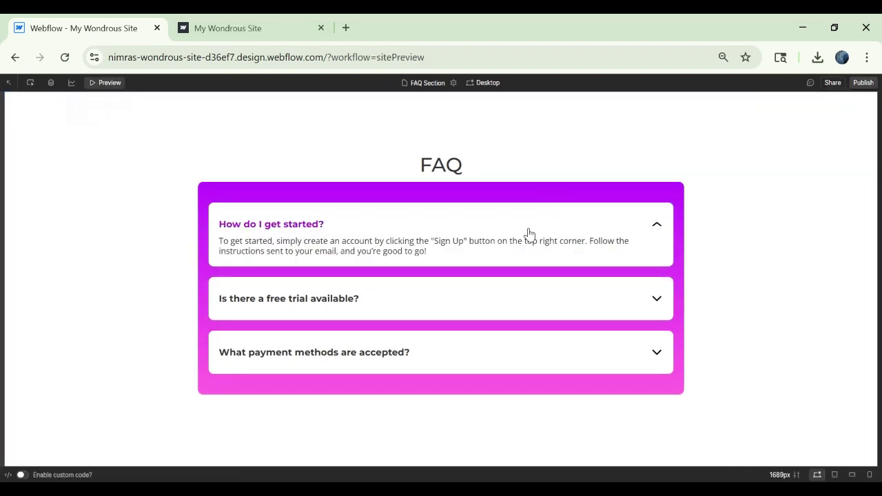
{"action": "left_click", "coordinate": [529, 234]}
{"action": "left_click", "coordinate": [539, 279]}
{"action": "left_click", "coordinate": [542, 283]}
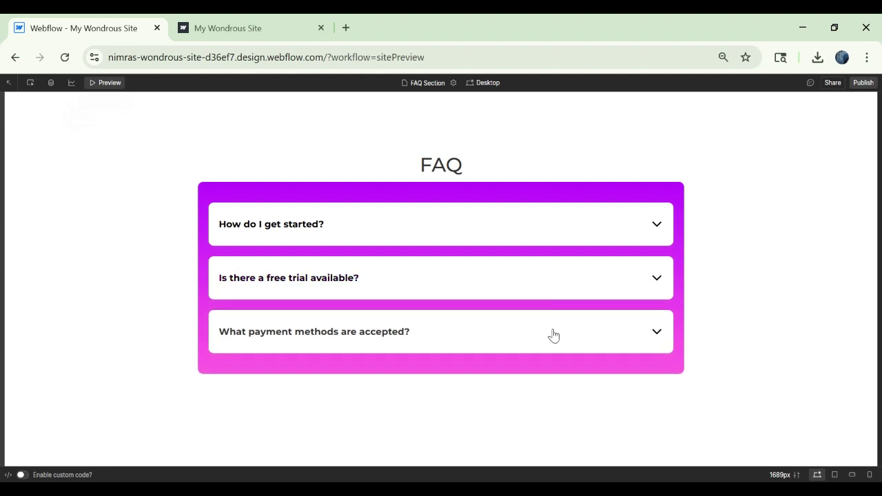
{"action": "left_click", "coordinate": [553, 336]}
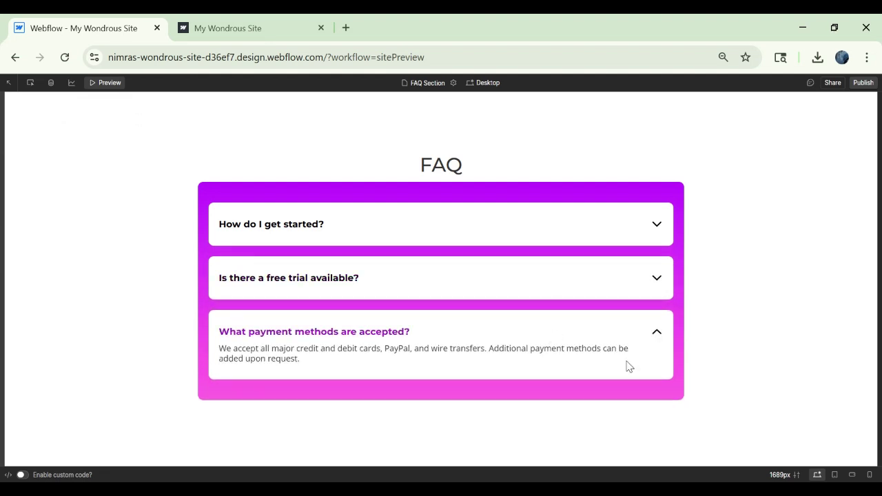